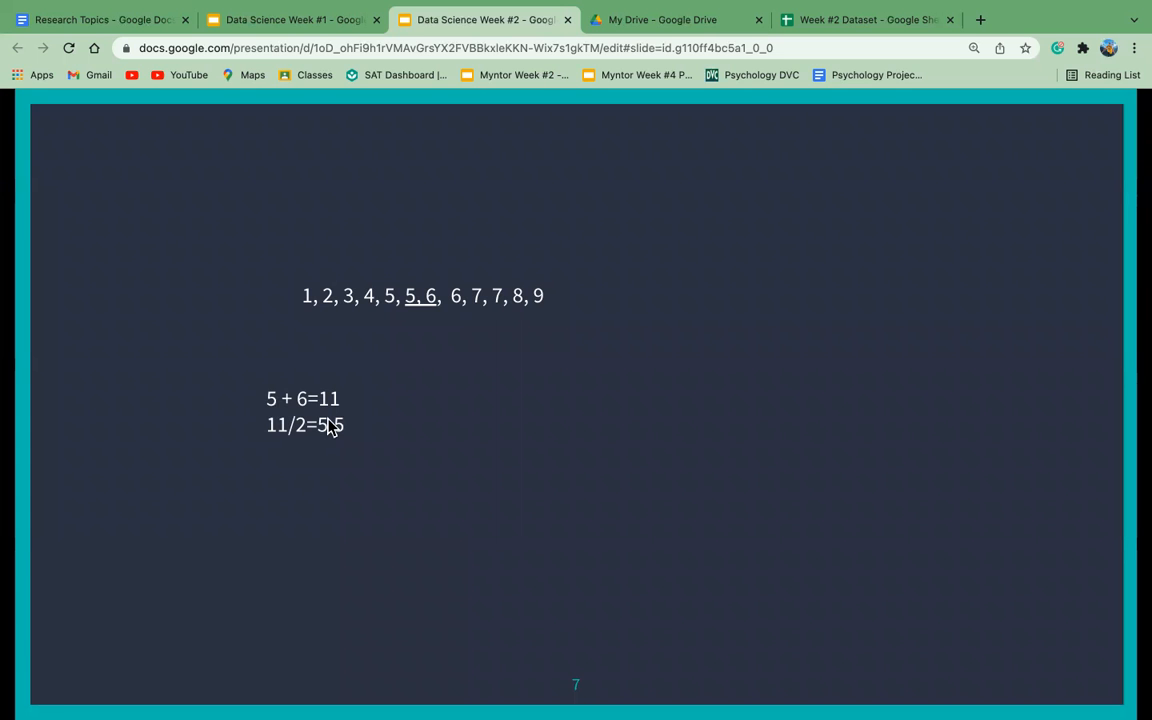
key(Right)
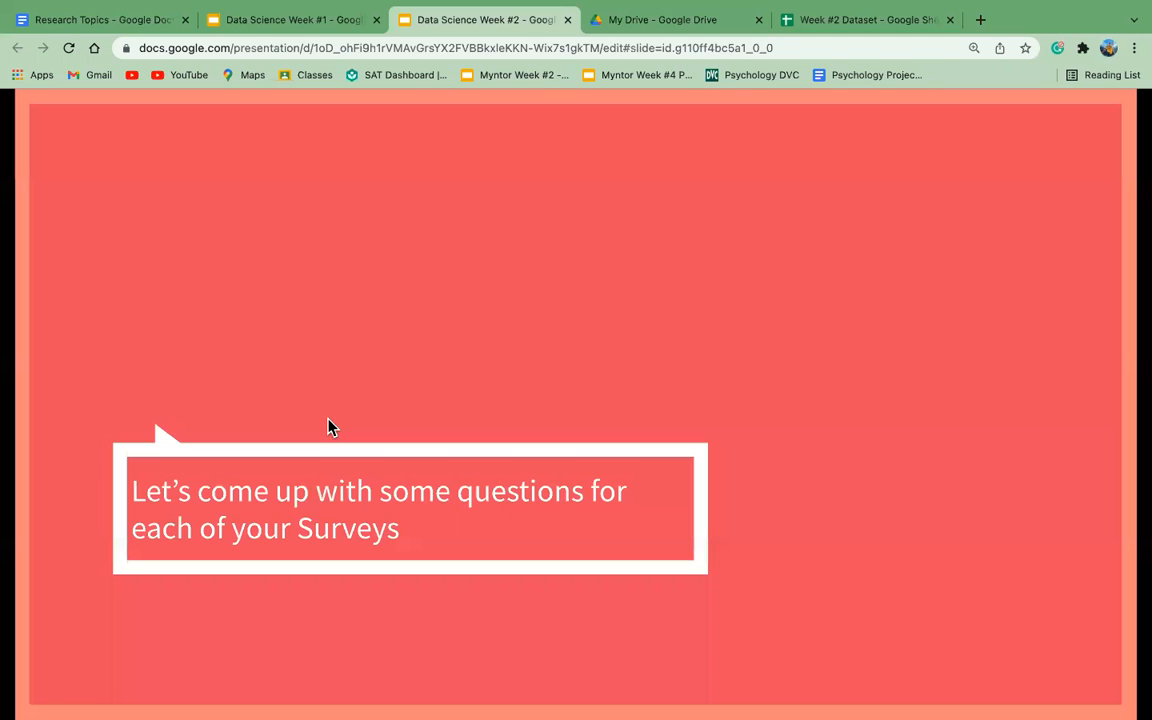
key(Right)
key(Left)
key(Left)
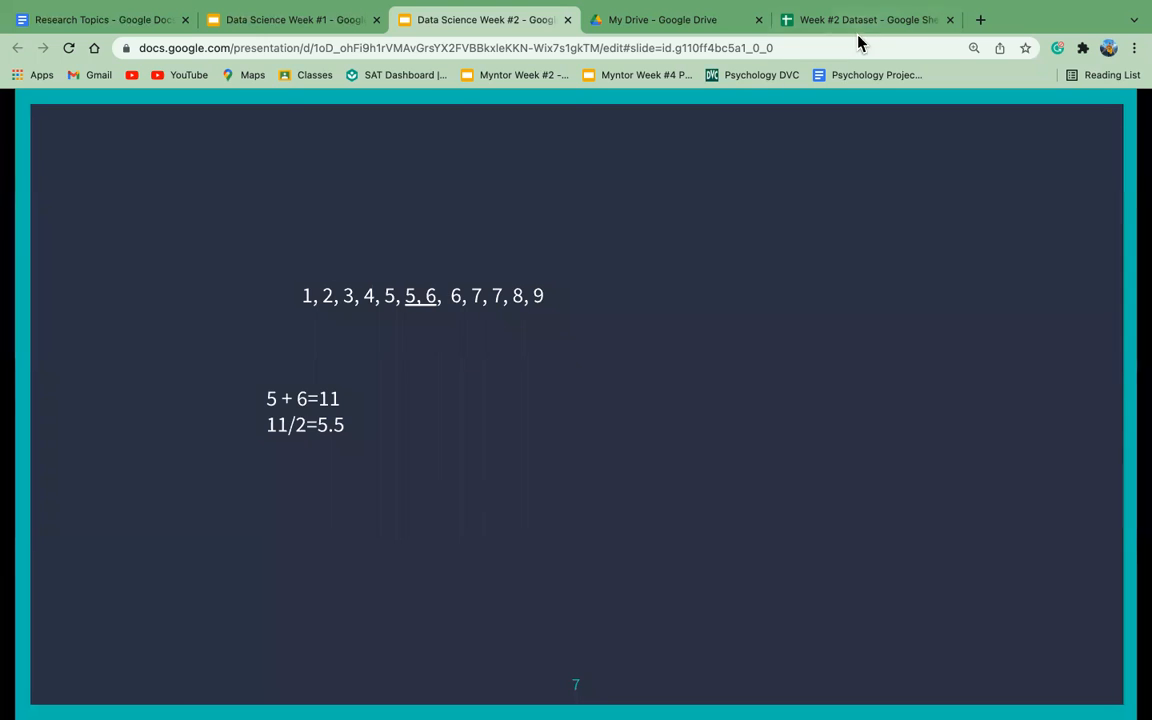
click(860, 24)
scroll(632, 297, down, 1)
scroll(632, 297, up, 1)
Switch to Google Drive and create a new blank Google Sheets spreadsheet.
click(645, 24)
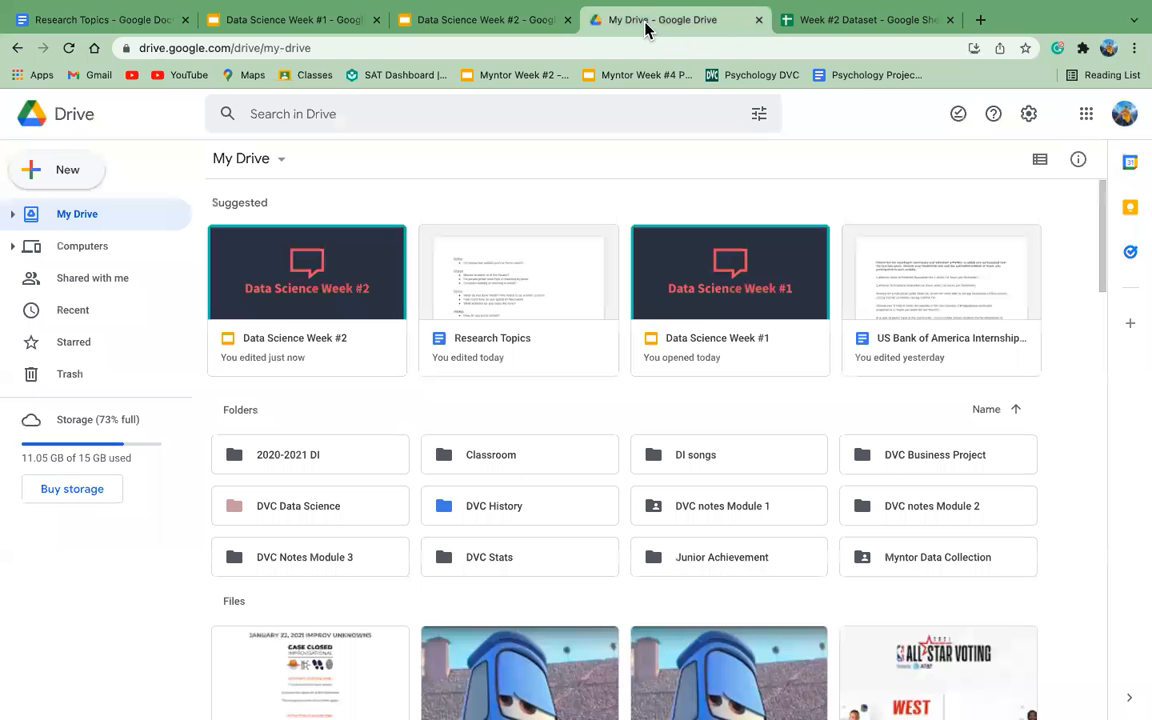
click(39, 183)
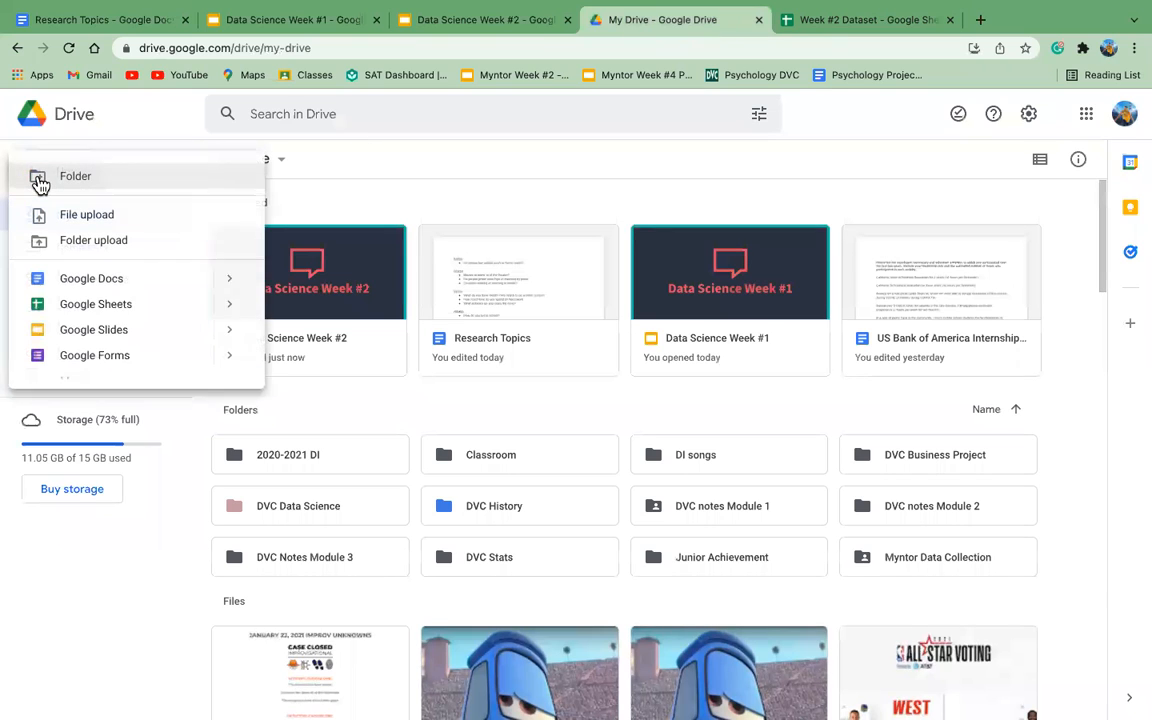
click(103, 309)
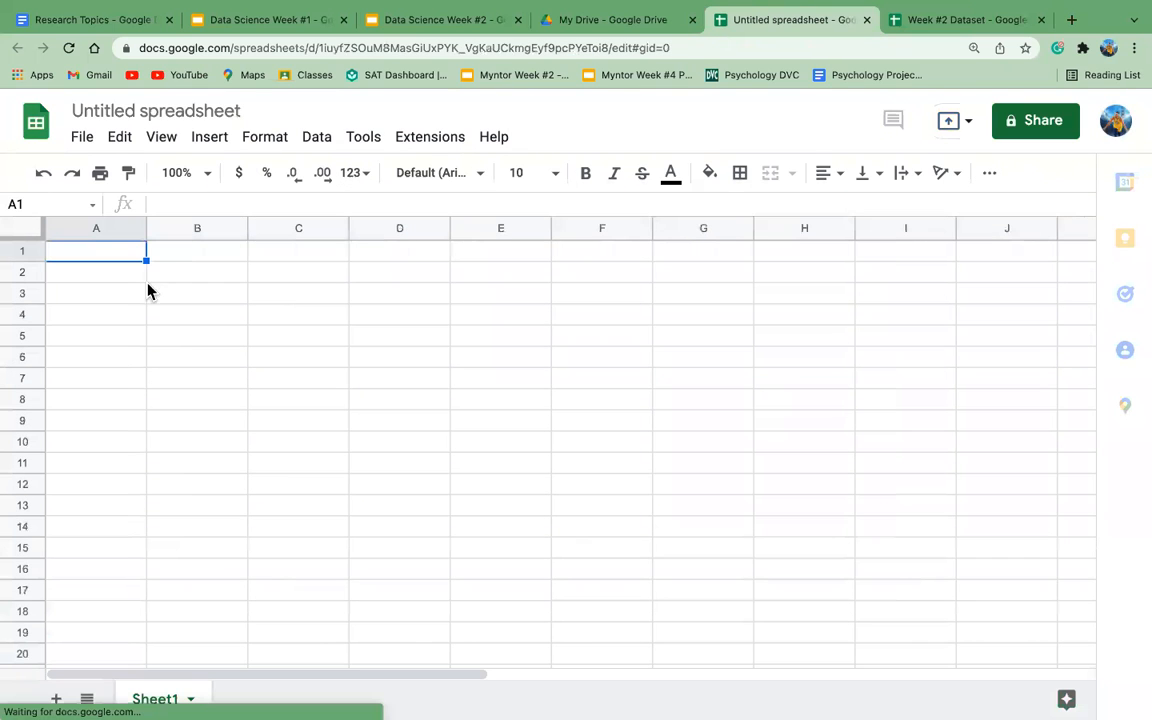
click(114, 266)
click(104, 250)
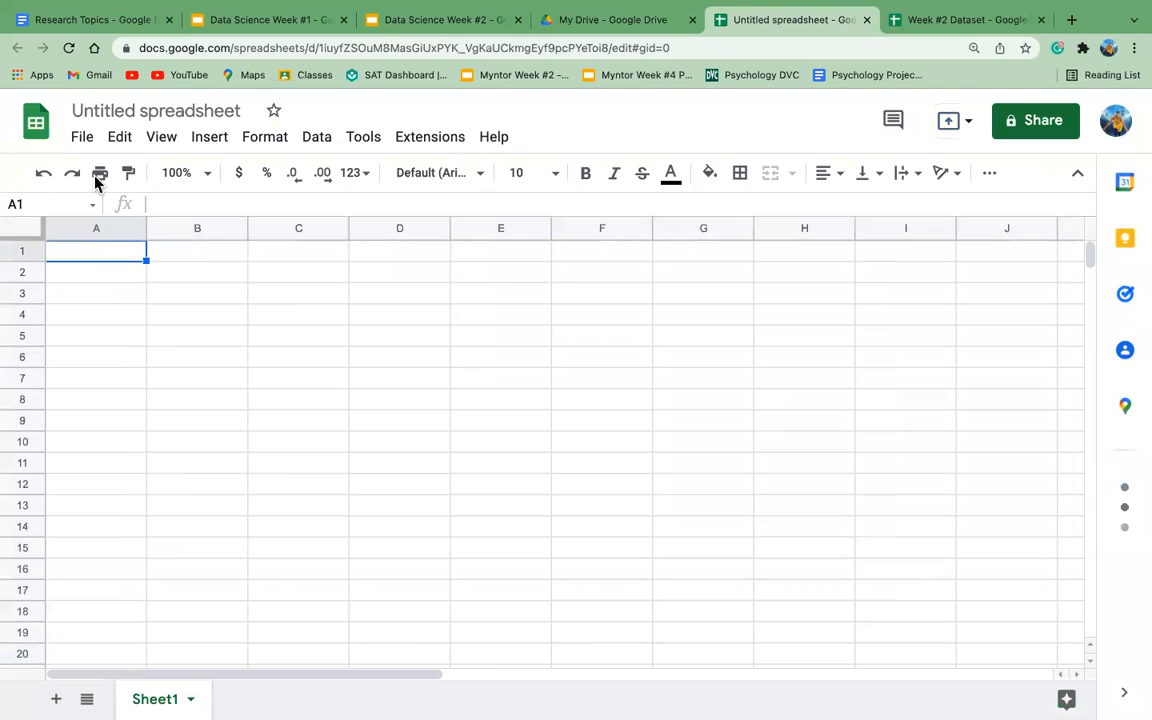
click(82, 137)
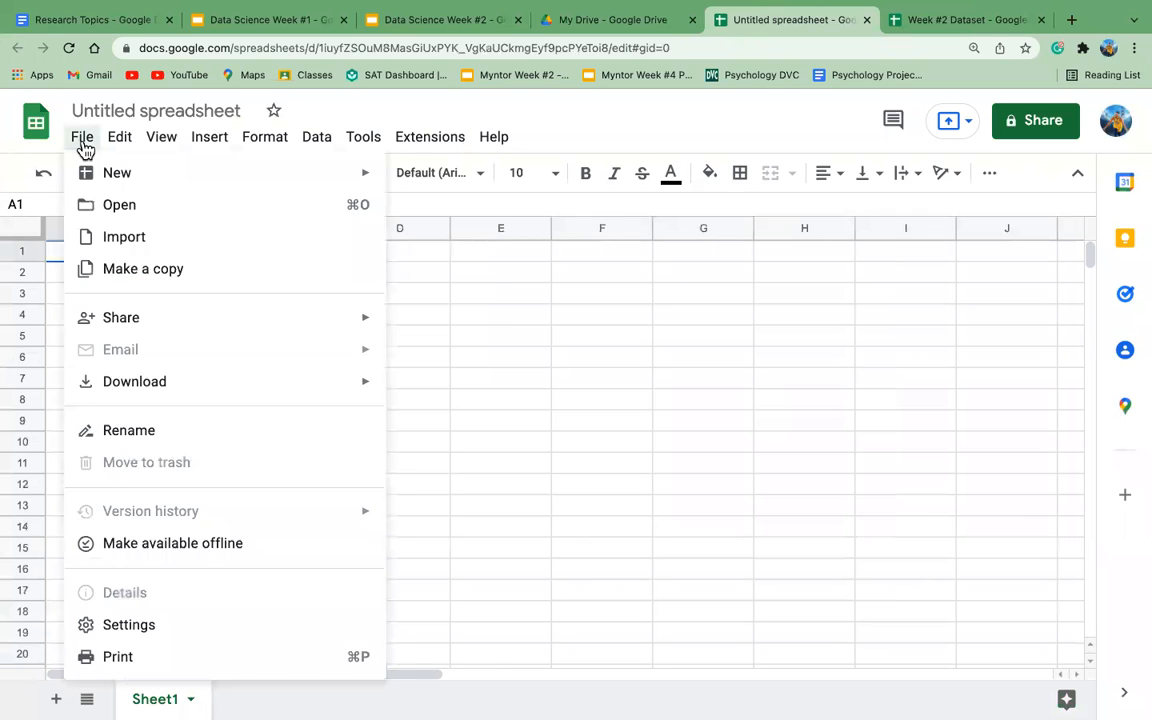
click(481, 334)
click(114, 254)
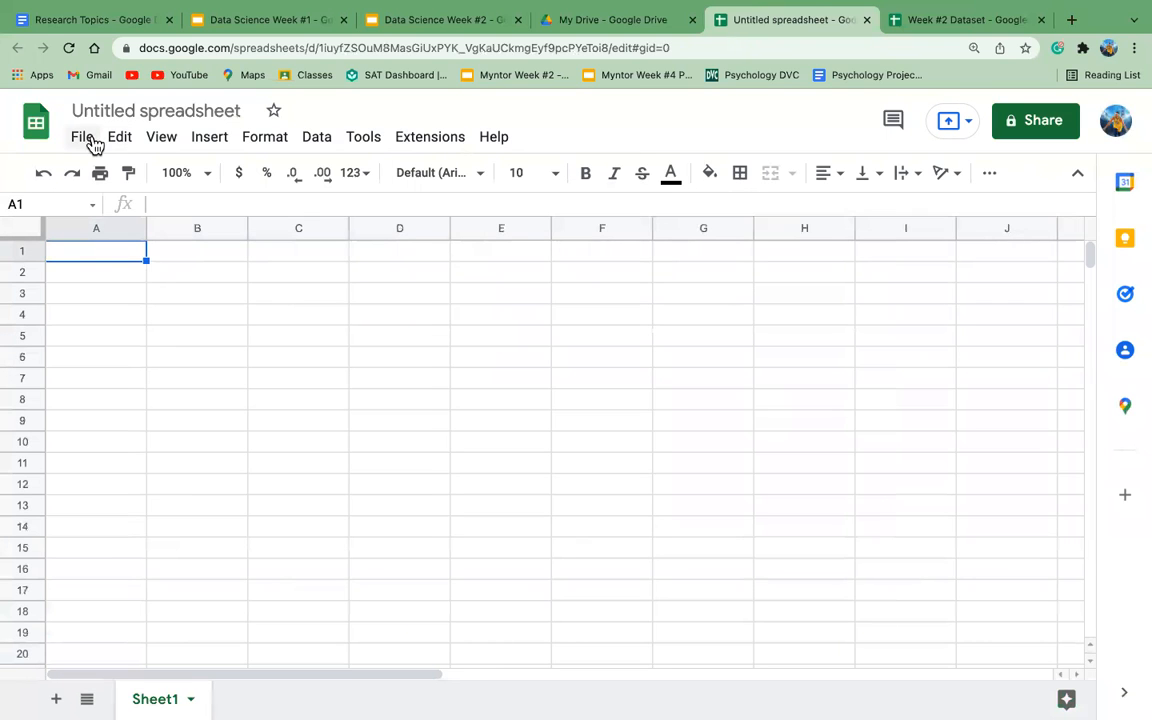
Start a file import into the spreadsheet and upload weather_high_temps.csv from the Desktop folder.
click(85, 146)
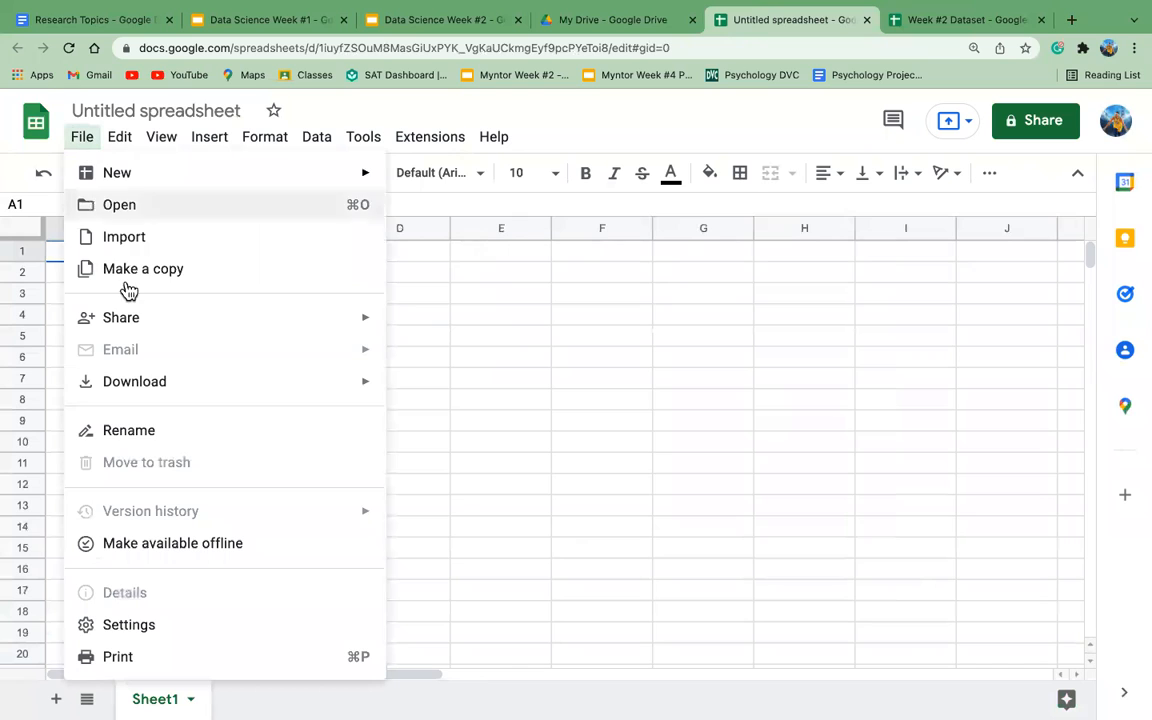
click(111, 240)
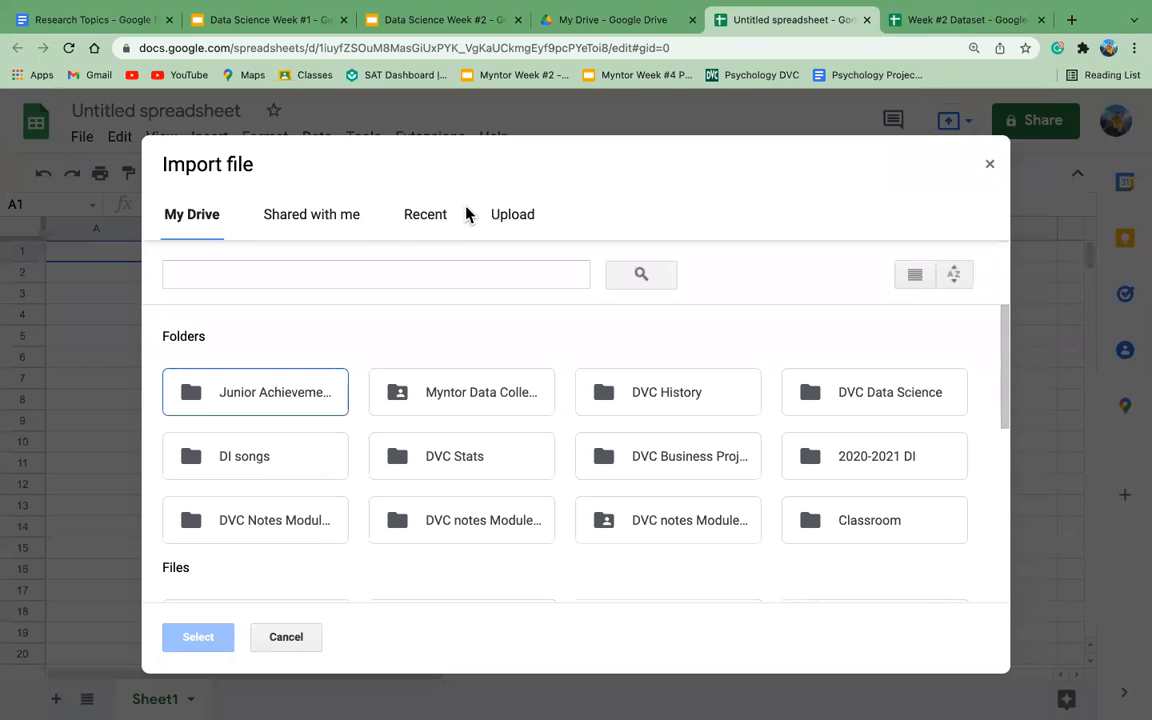
click(522, 225)
click(563, 455)
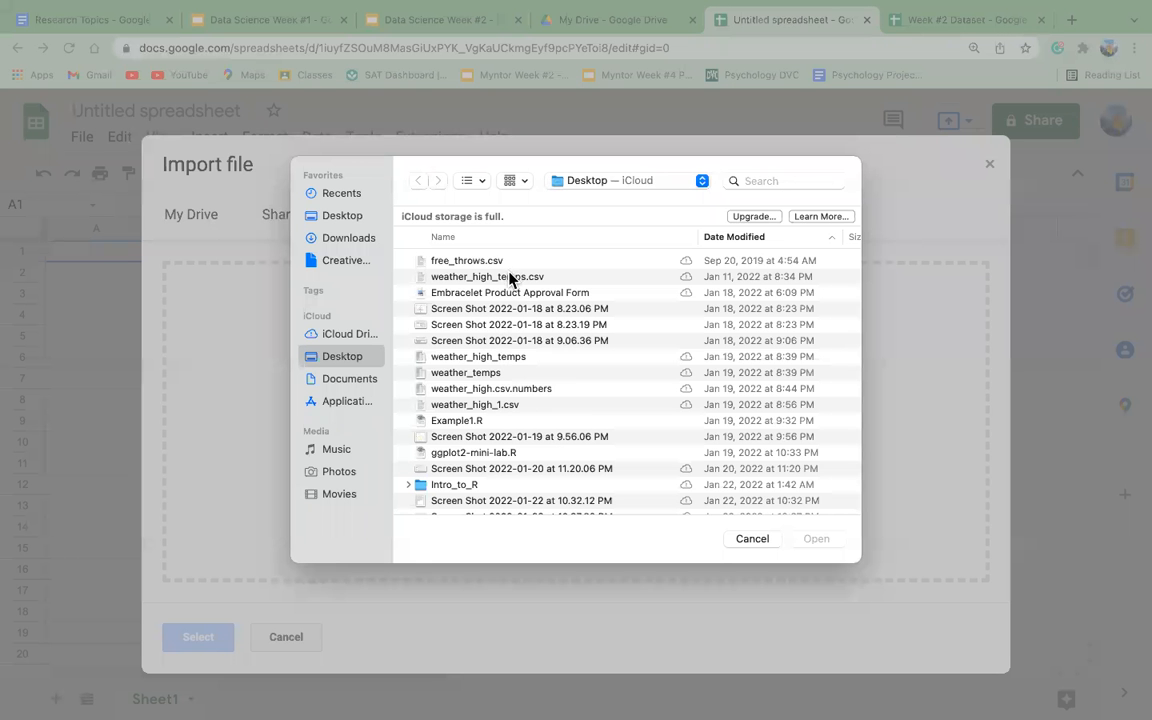
click(545, 277)
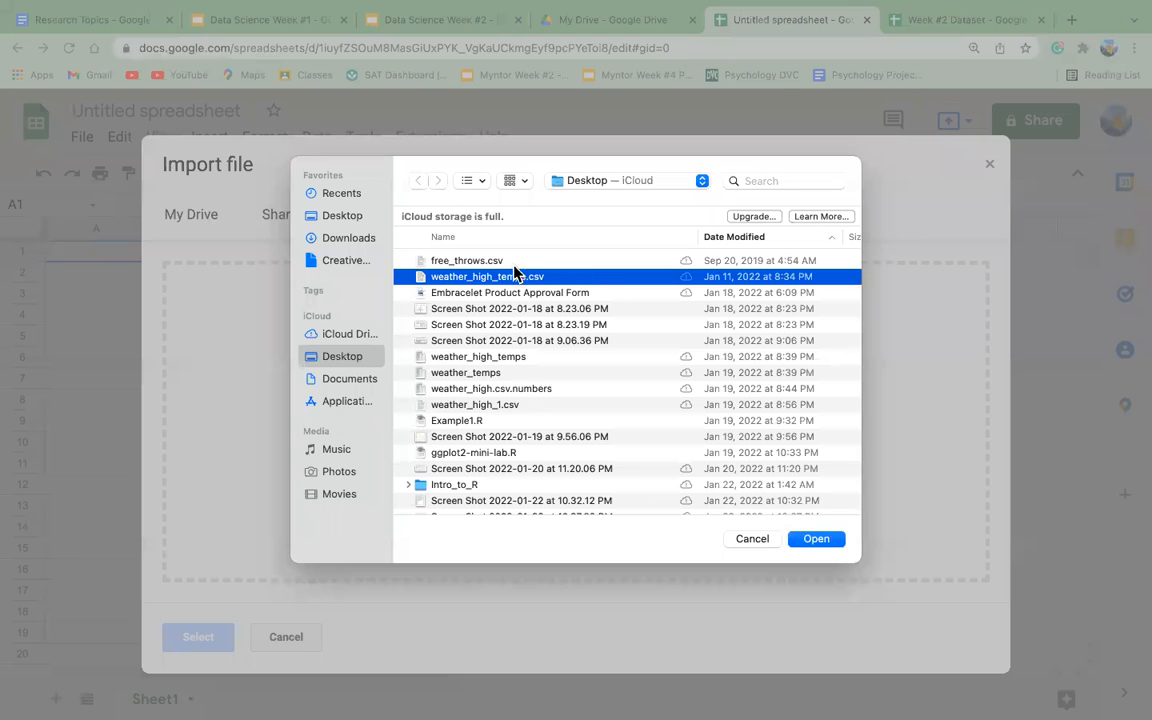
double_click(505, 283)
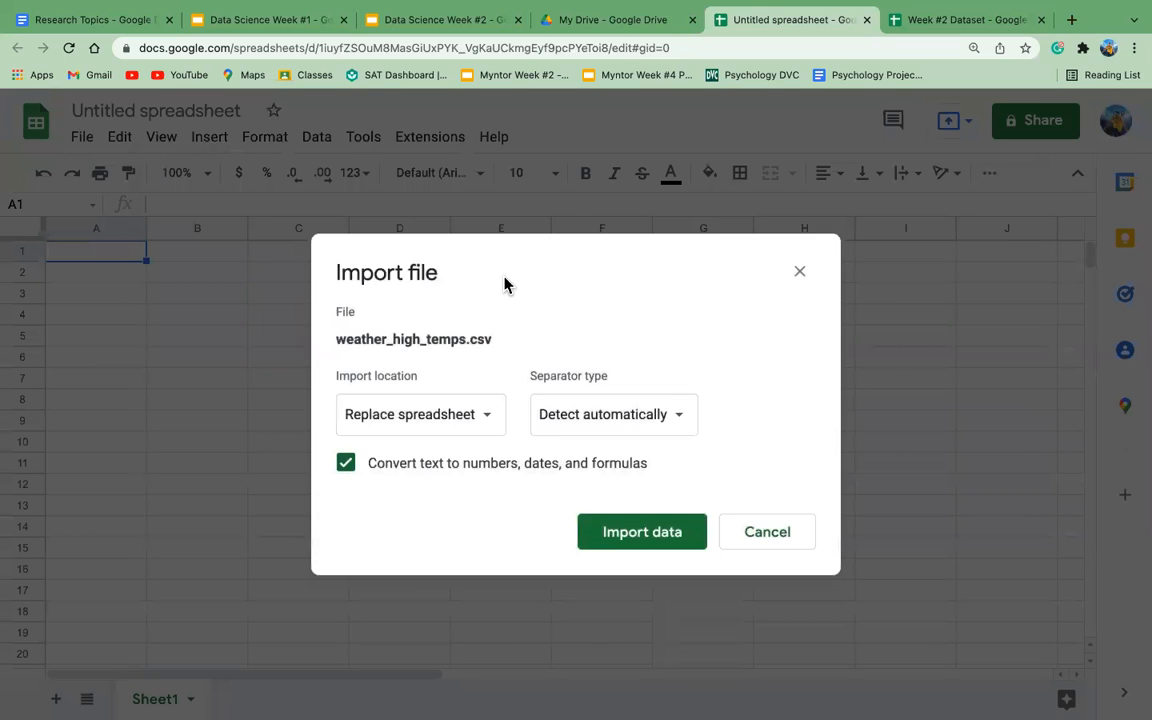
Import the CSV data with the location set to Append to current sheet.
click(464, 418)
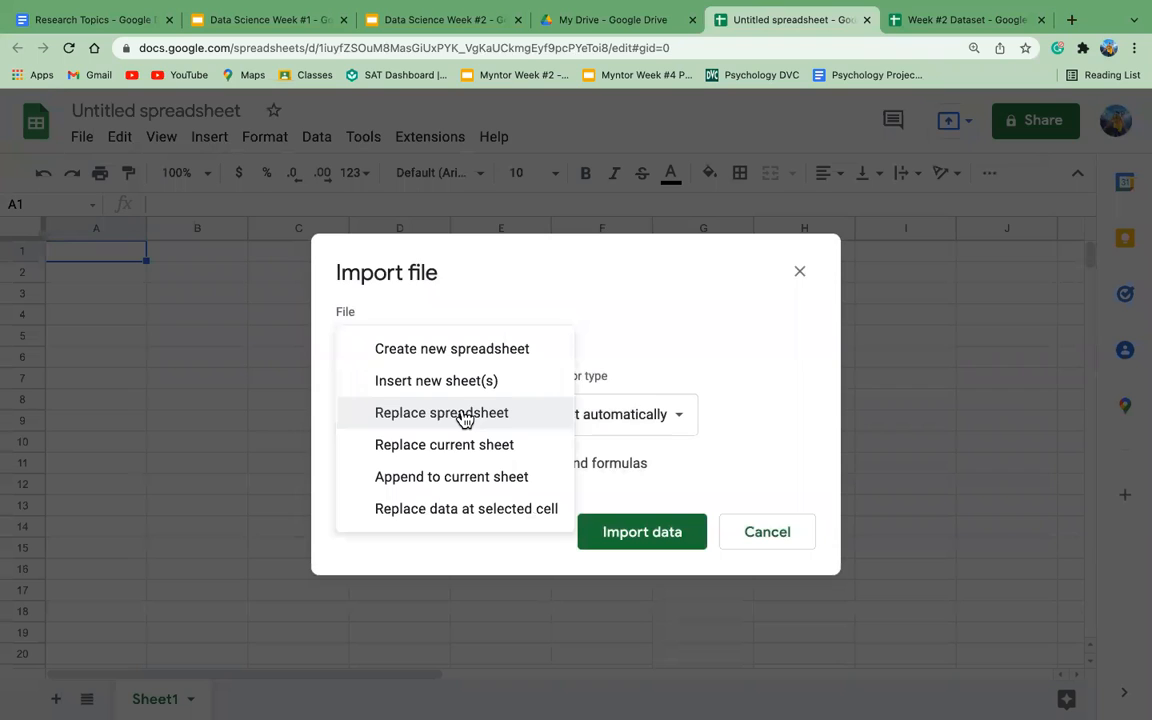
click(458, 479)
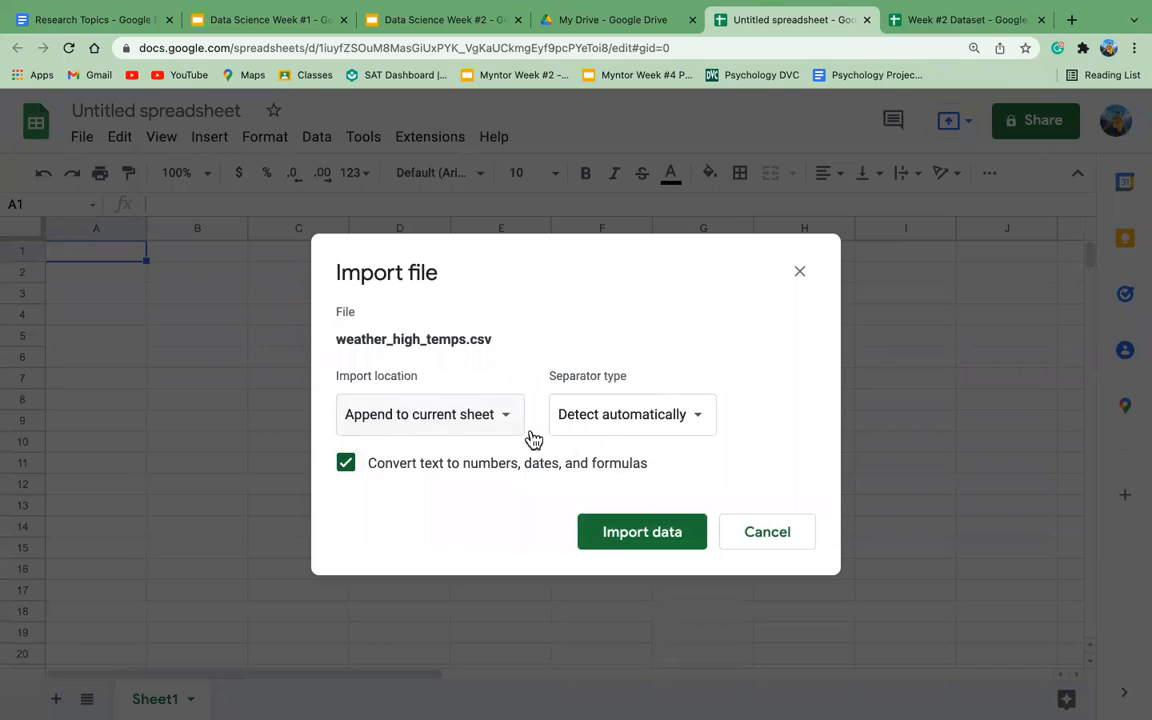
click(607, 530)
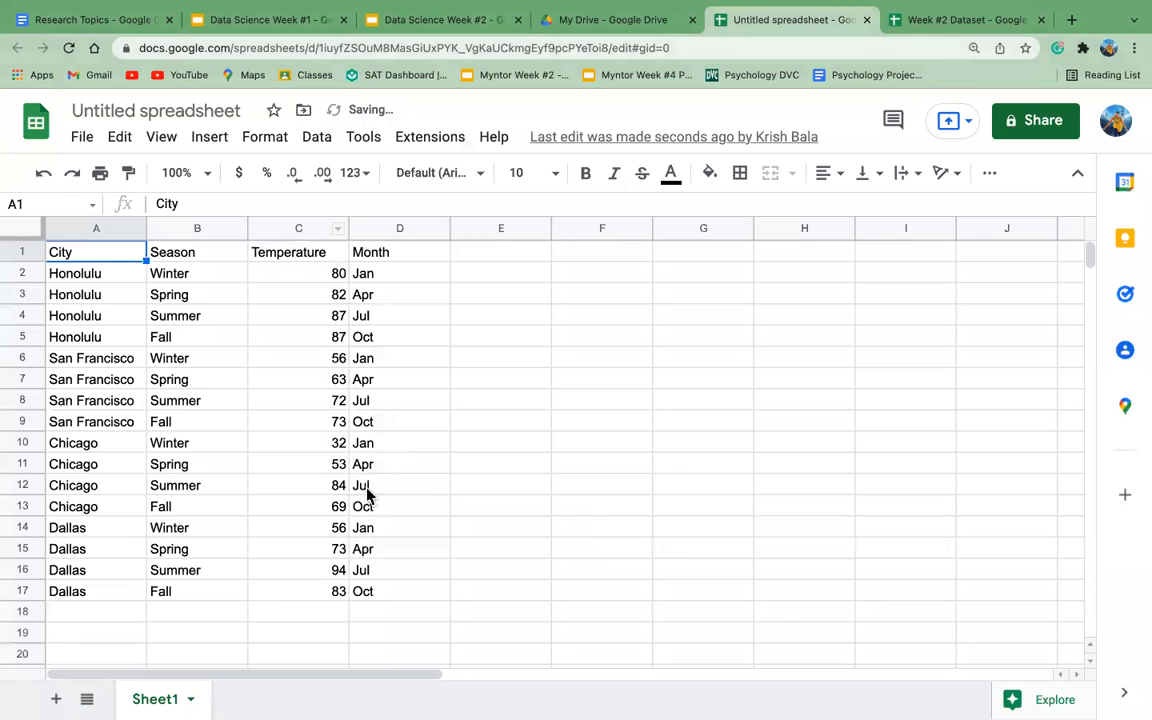
click(396, 403)
click(494, 616)
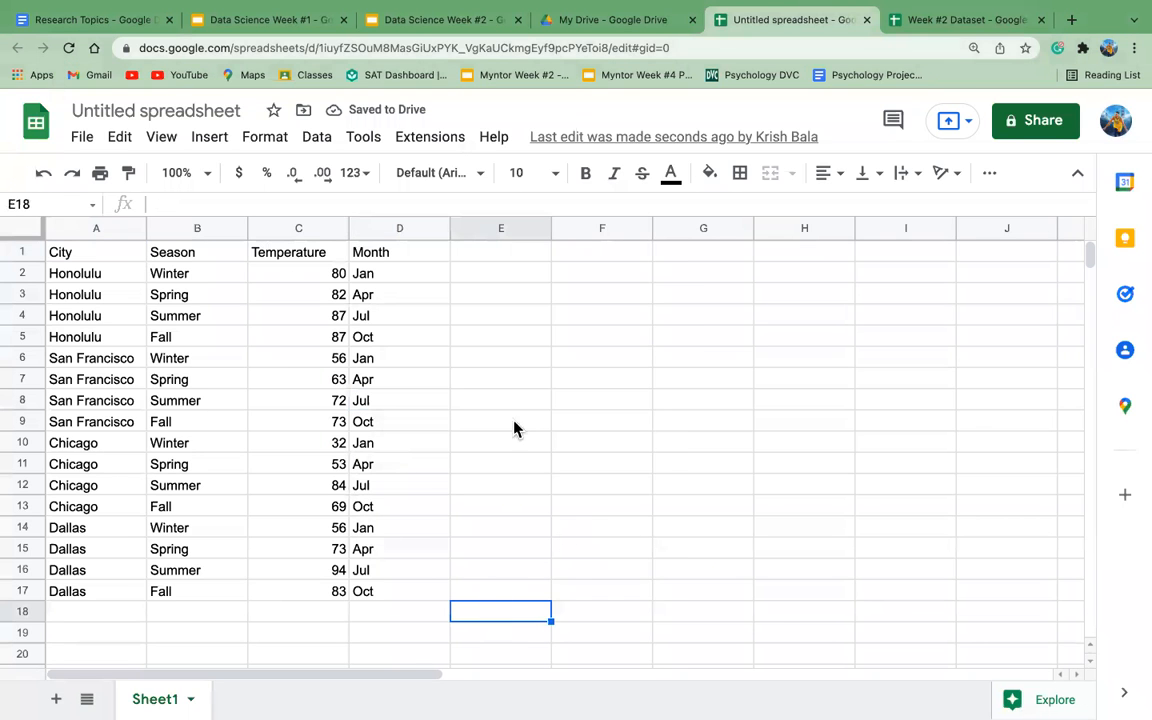
click(415, 276)
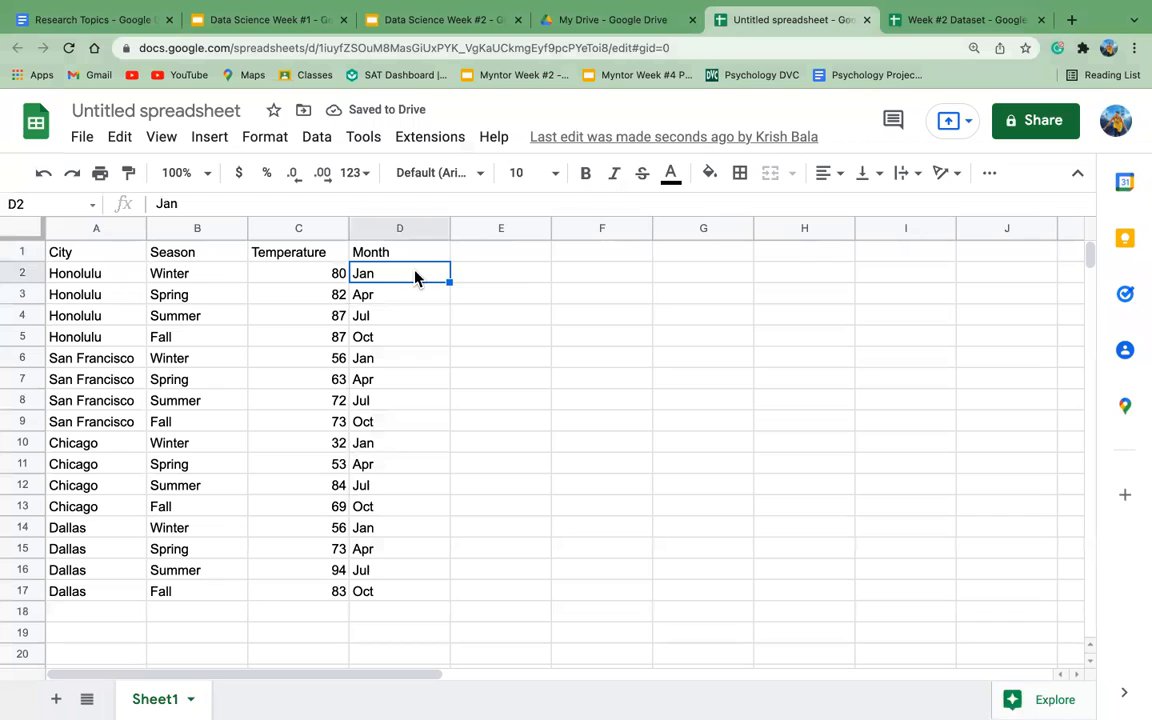
click(481, 251)
click(612, 255)
click(506, 256)
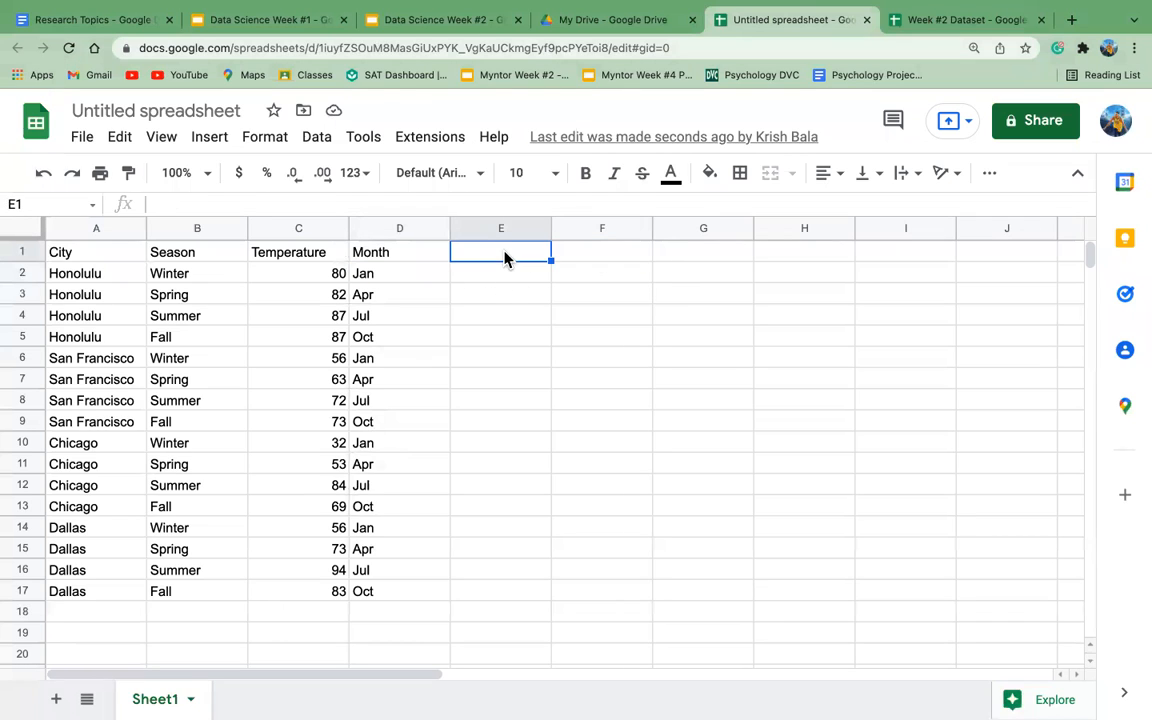
click(506, 276)
click(500, 300)
click(499, 337)
click(495, 358)
click(492, 423)
click(512, 359)
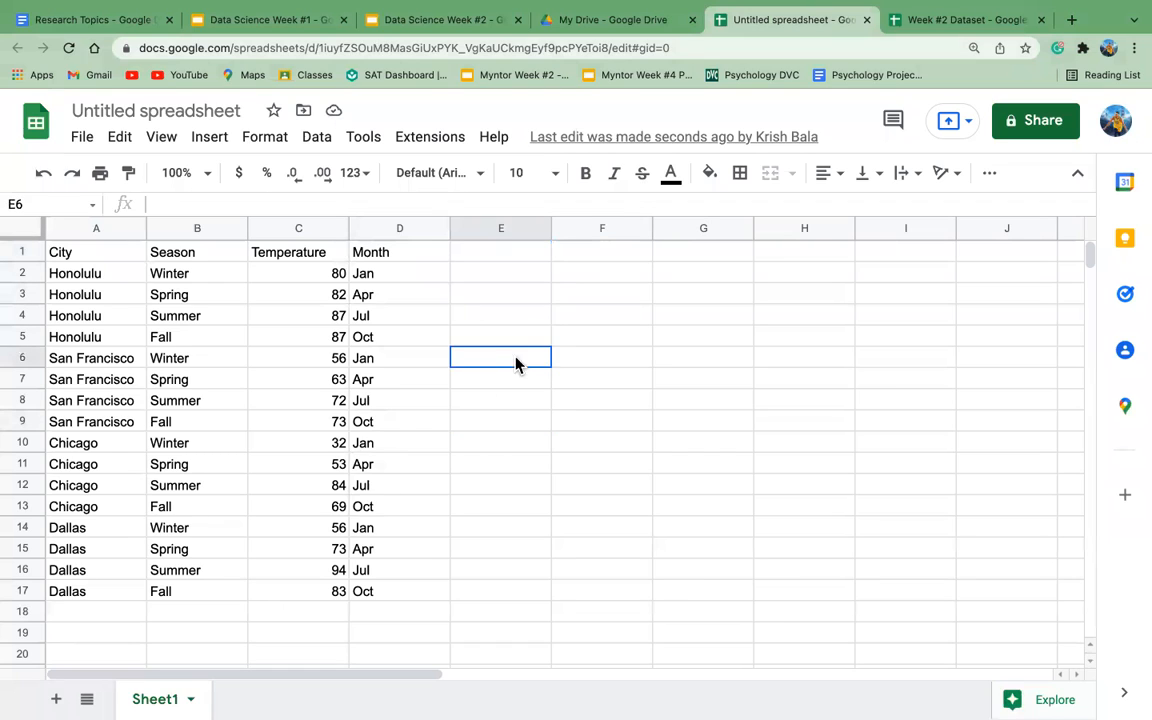
click(490, 252)
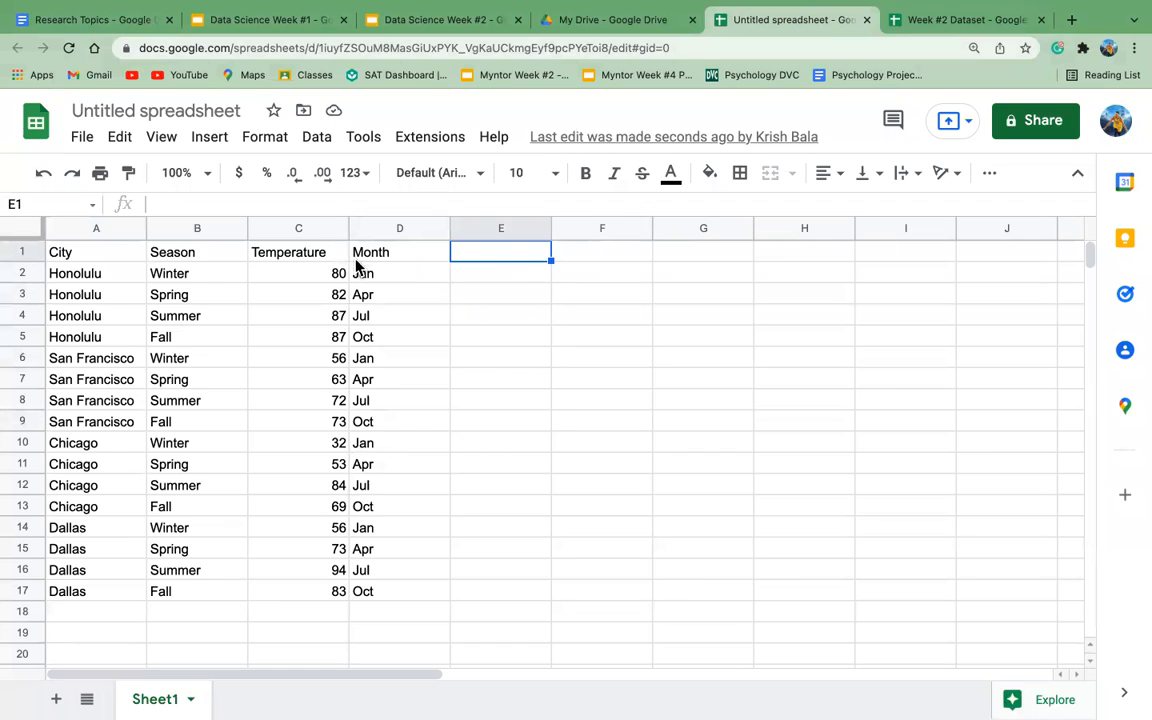
Examine the cell references of the City header, a Season entry, a Month entry and an empty cell.
click(95, 257)
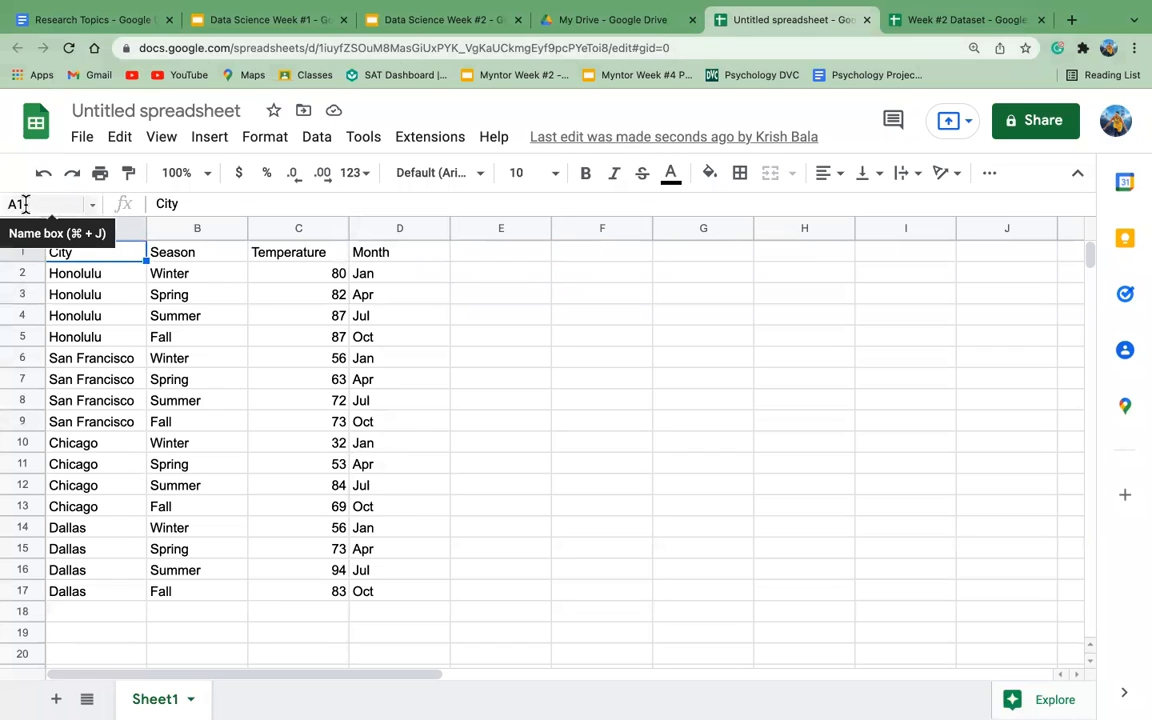
click(222, 384)
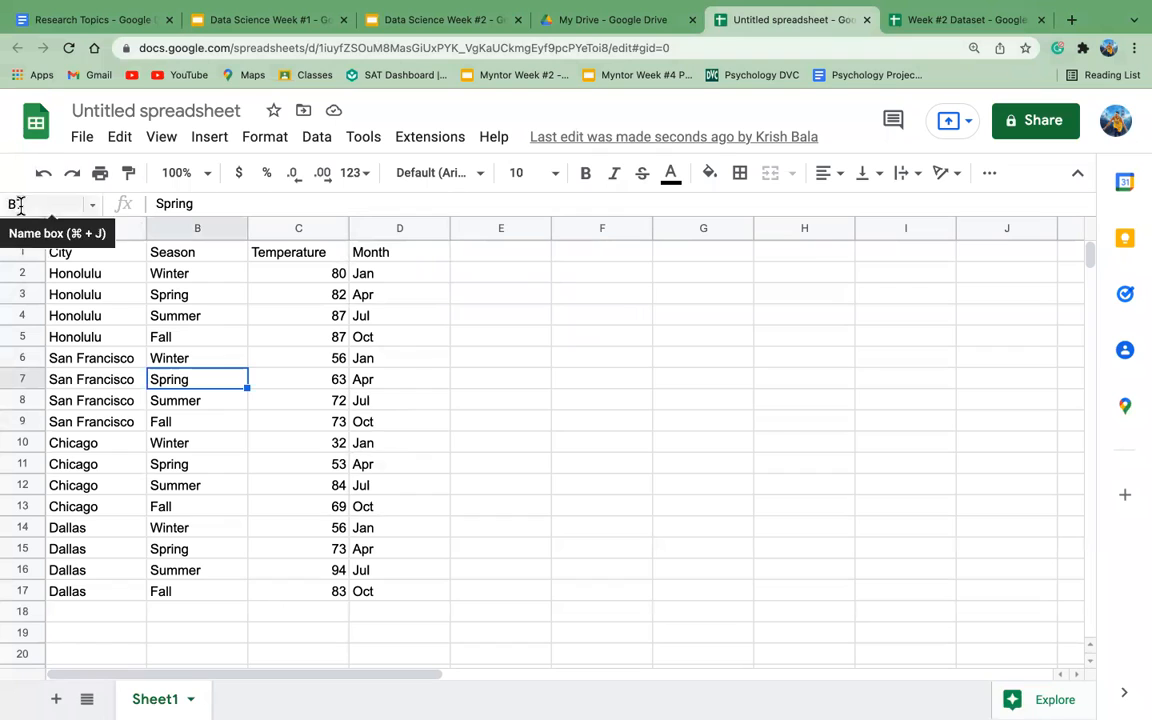
click(385, 515)
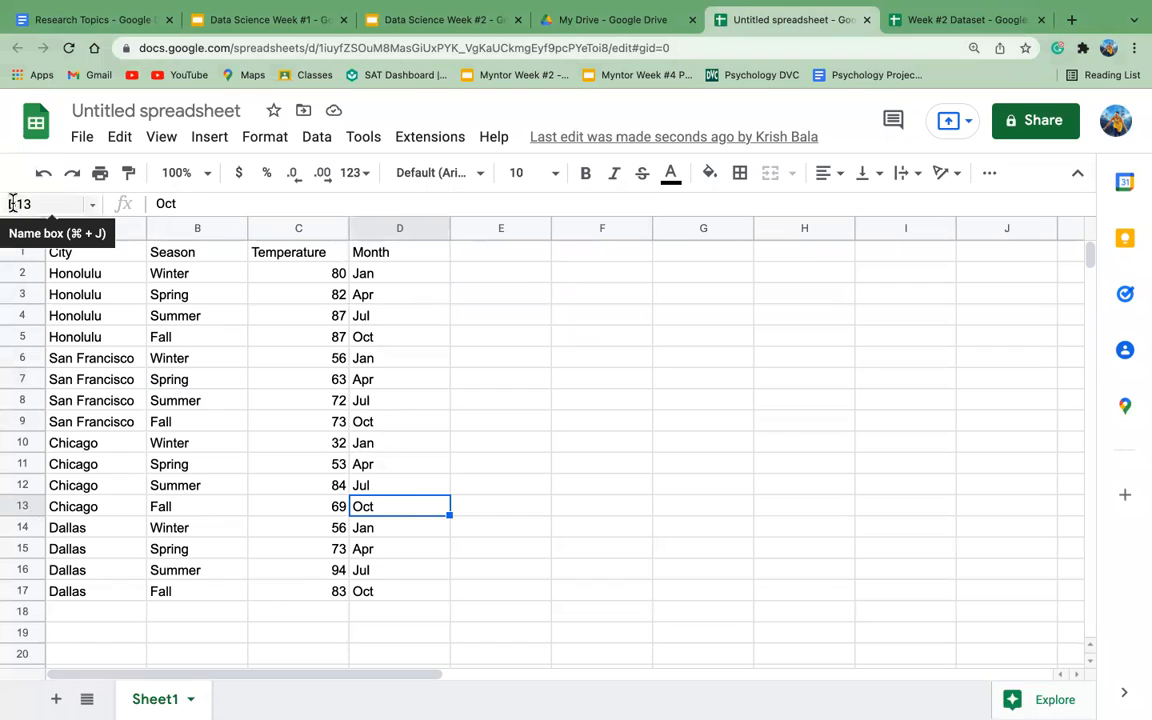
click(564, 507)
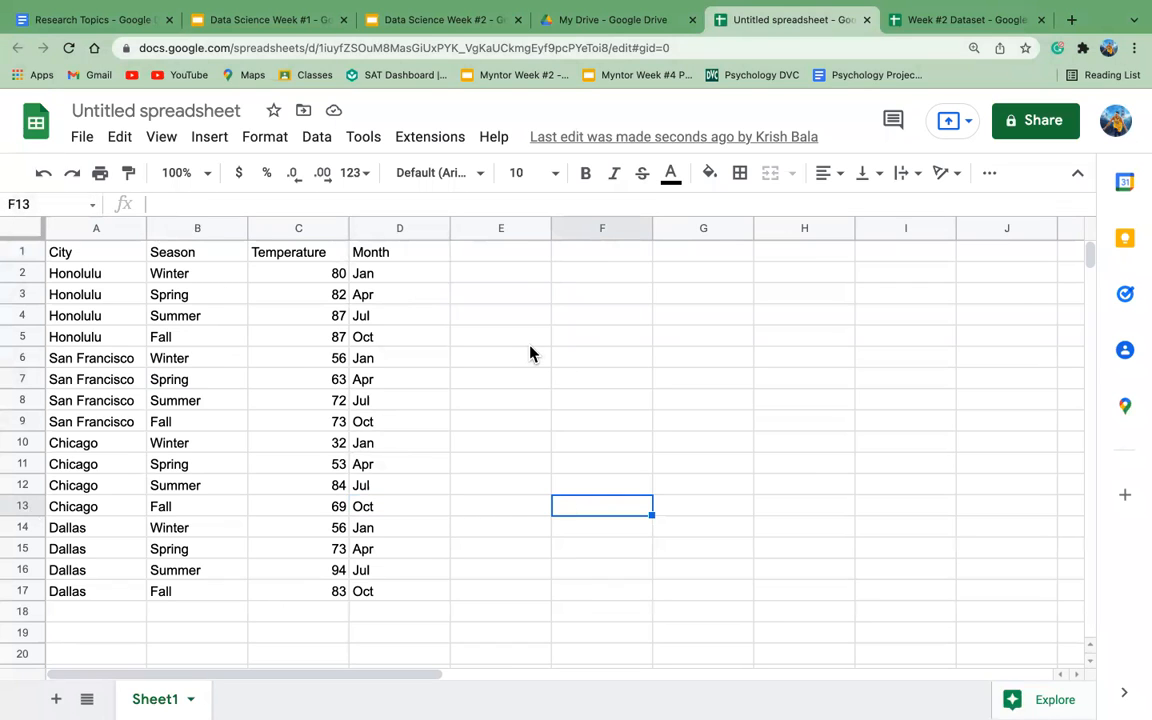
double_click(520, 253)
text(Month)
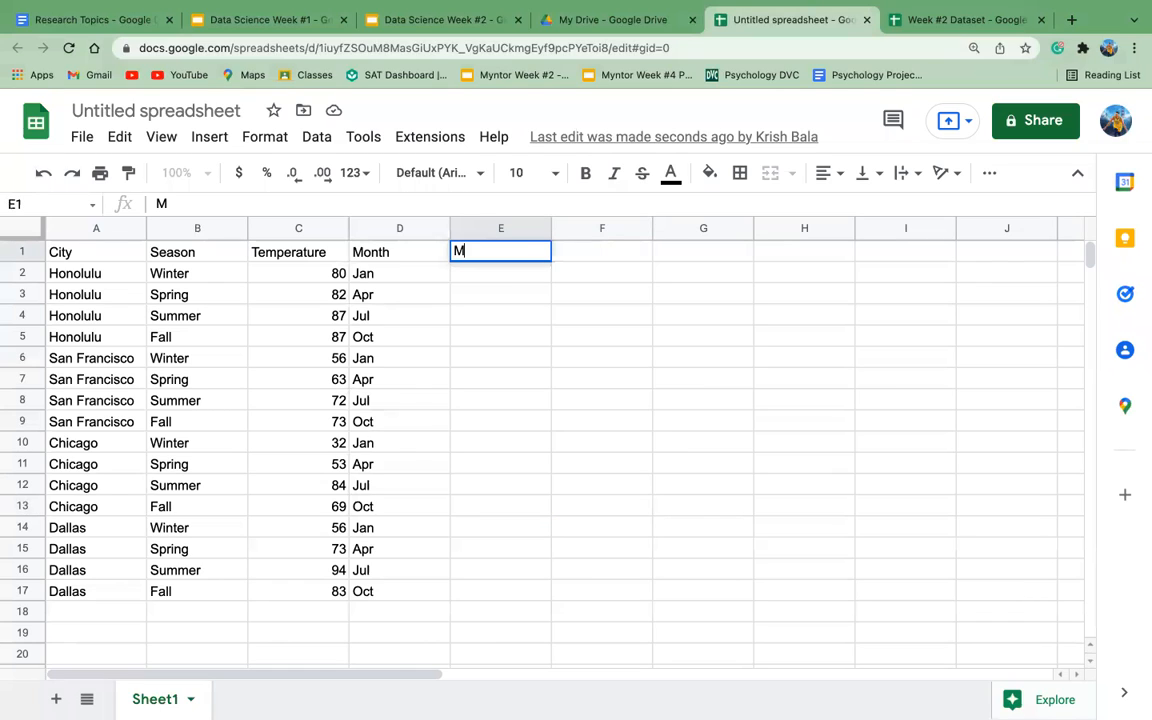
key(BackSpace)
key(BackSpace)
key(BackSpace)
key(BackSpace)
key(BackSpace)
text(Krish)
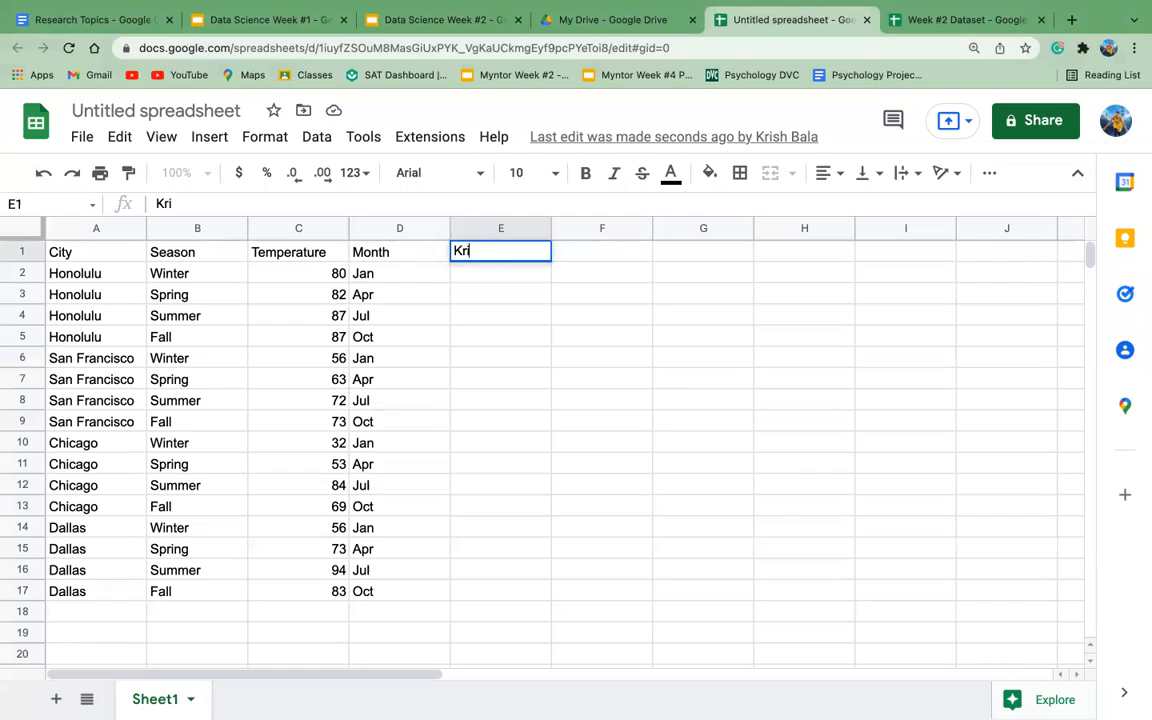
key(BackSpace)
key(BackSpace)
key(BackSpace)
key(BackSpace)
key(BackSpace)
text(80)
key(BackSpace)
key(BackSpace)
text(67)
key(BackSpace)
key(BackSpace)
text(8)
key(BackSpace)
Calculate the sum of the Temperature values in cell E2 with =SUM(C2:C17).
drag(314, 272, 319, 599)
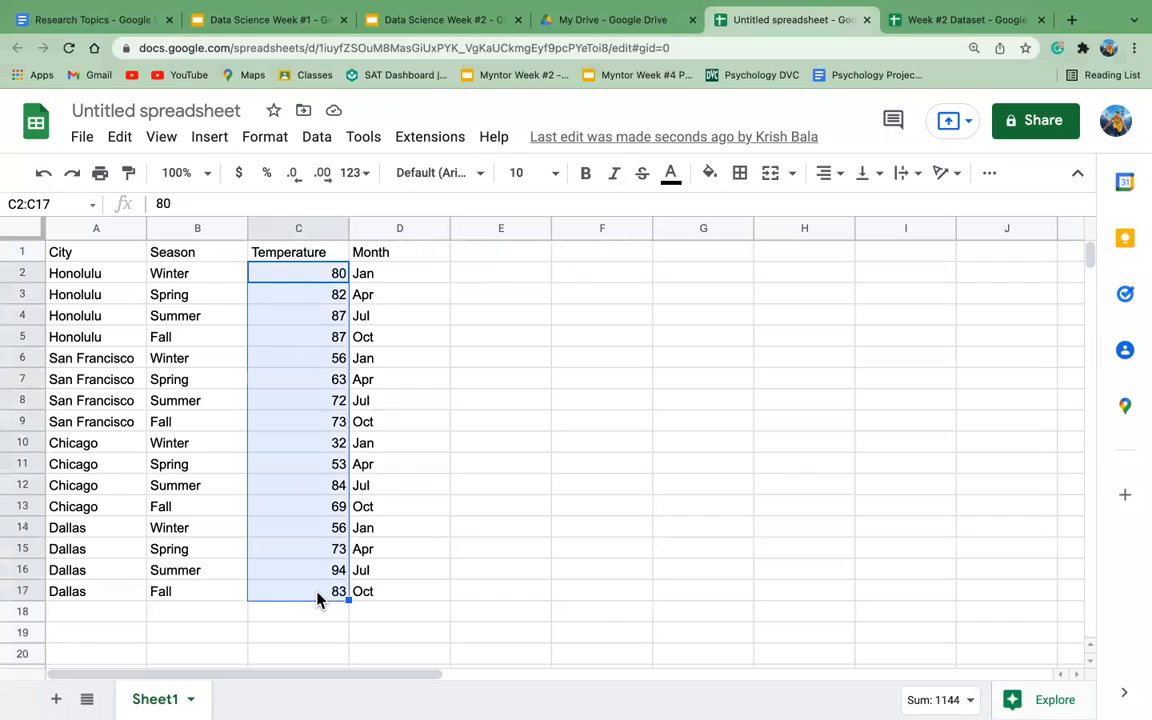
click(518, 273)
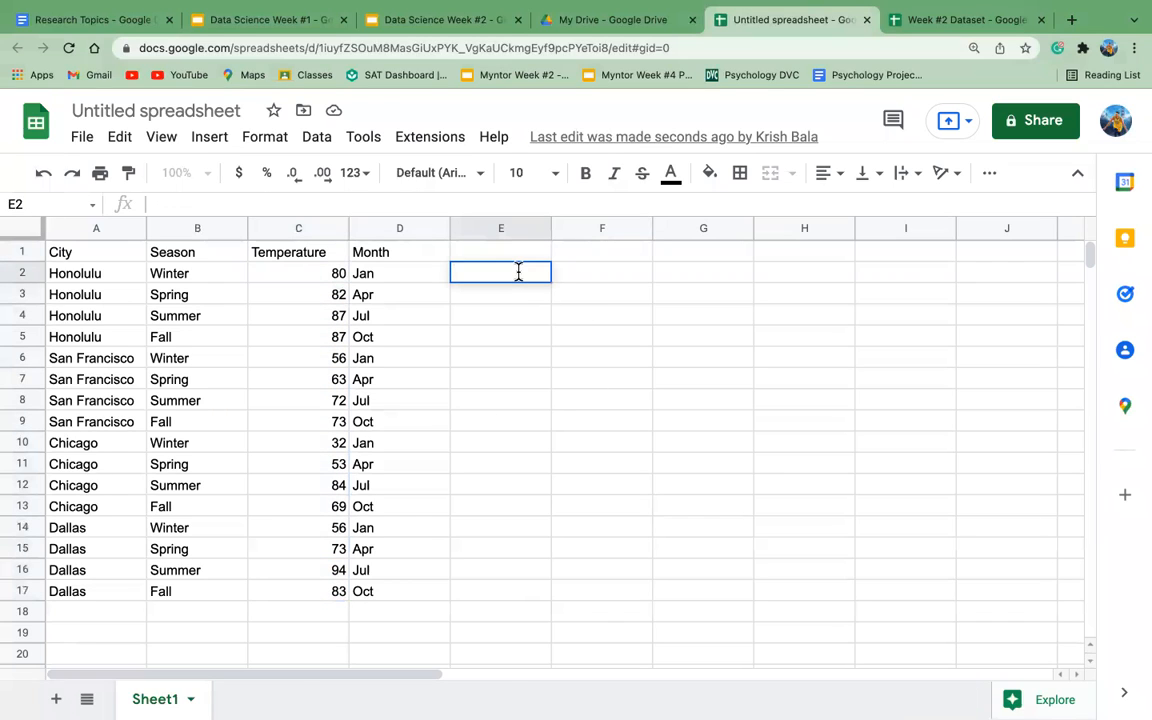
double_click(518, 273)
text(=)
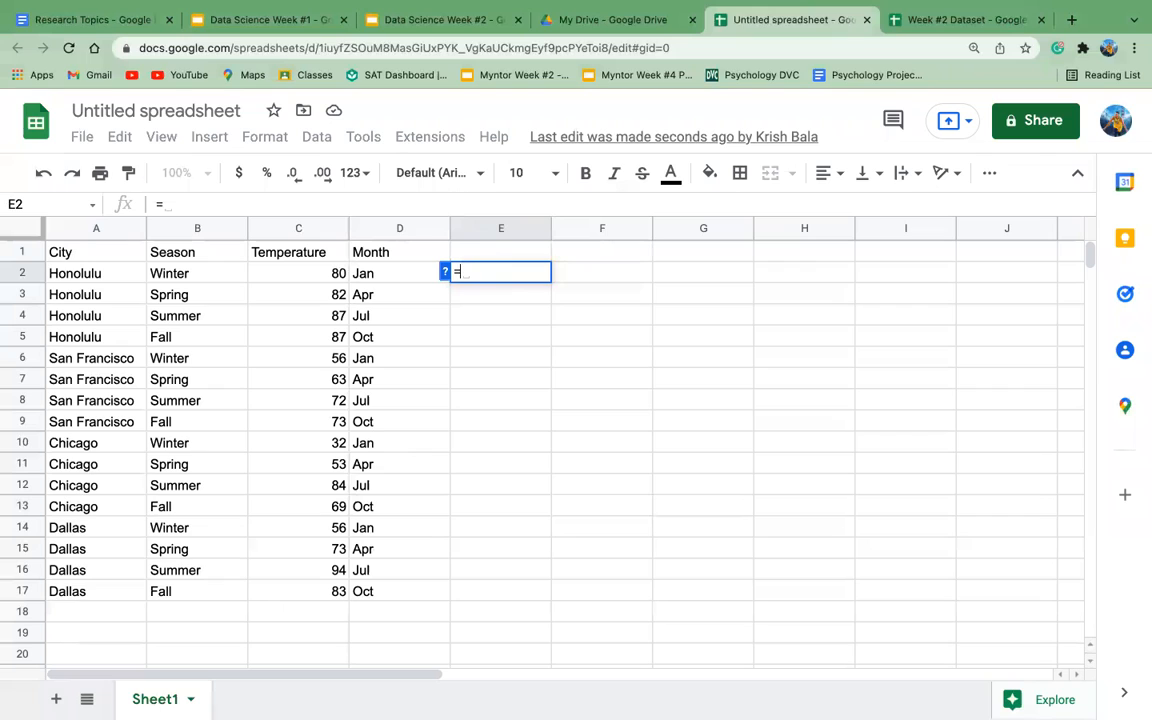
text(Sum)
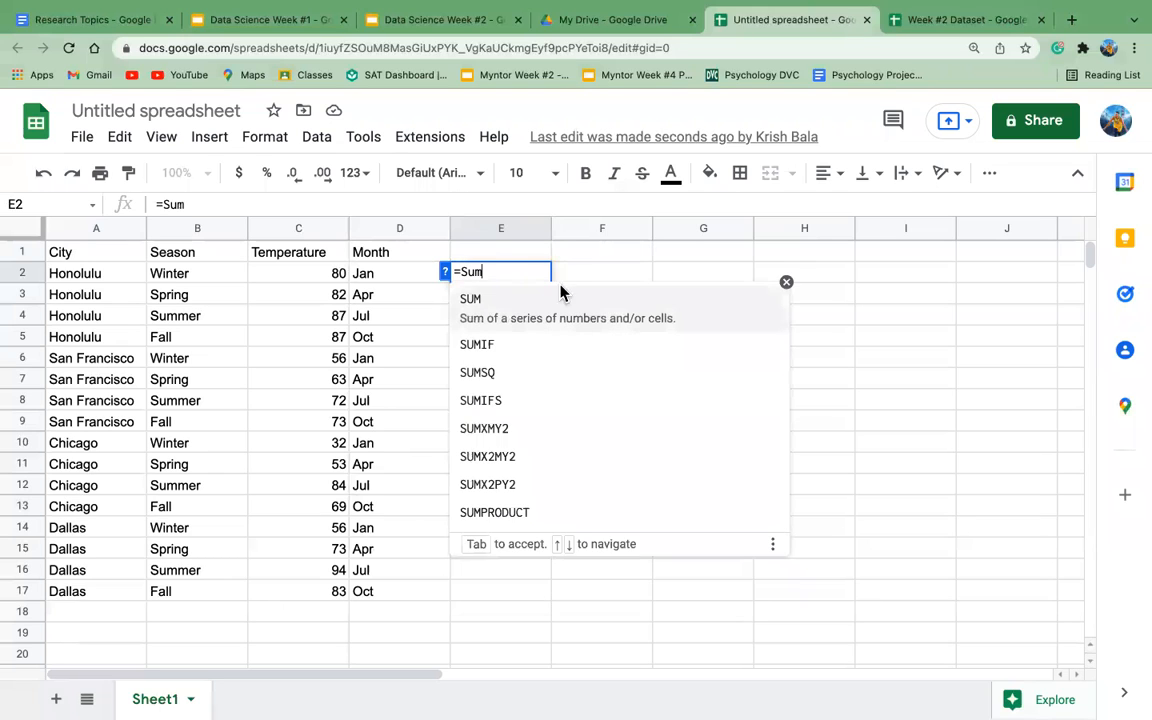
click(560, 300)
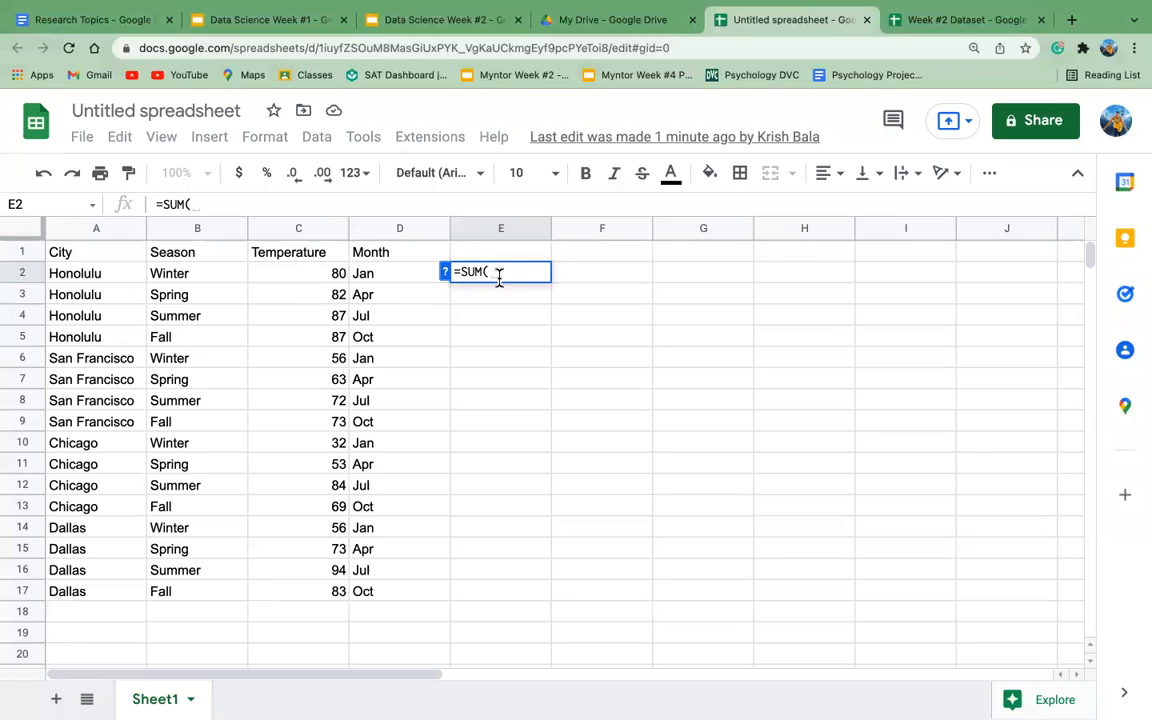
text(C2)
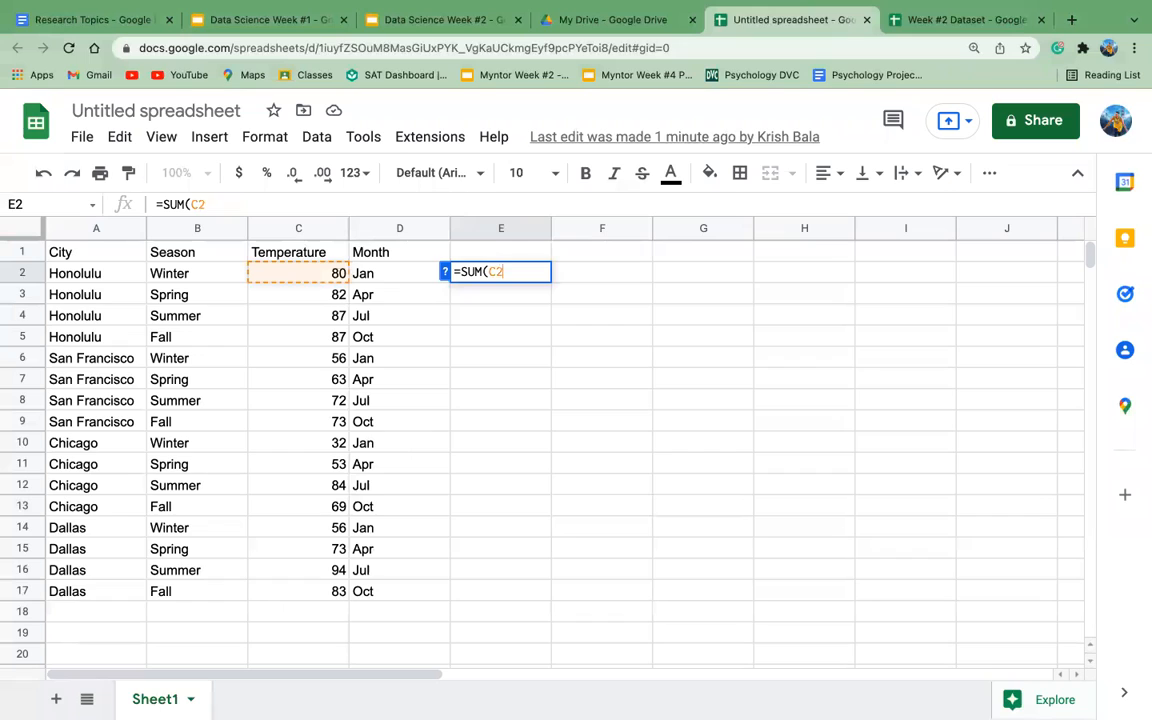
text(:C17))
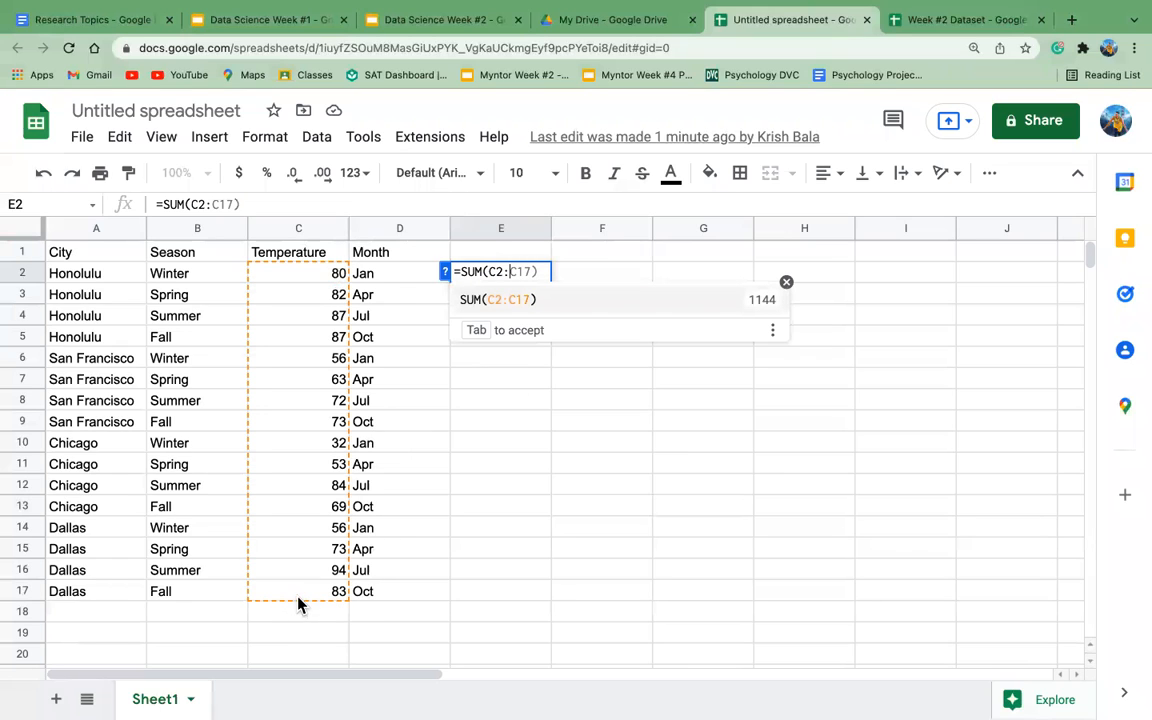
key(BackSpace)
key(BackSpace)
key(BackSpace)
text(17))
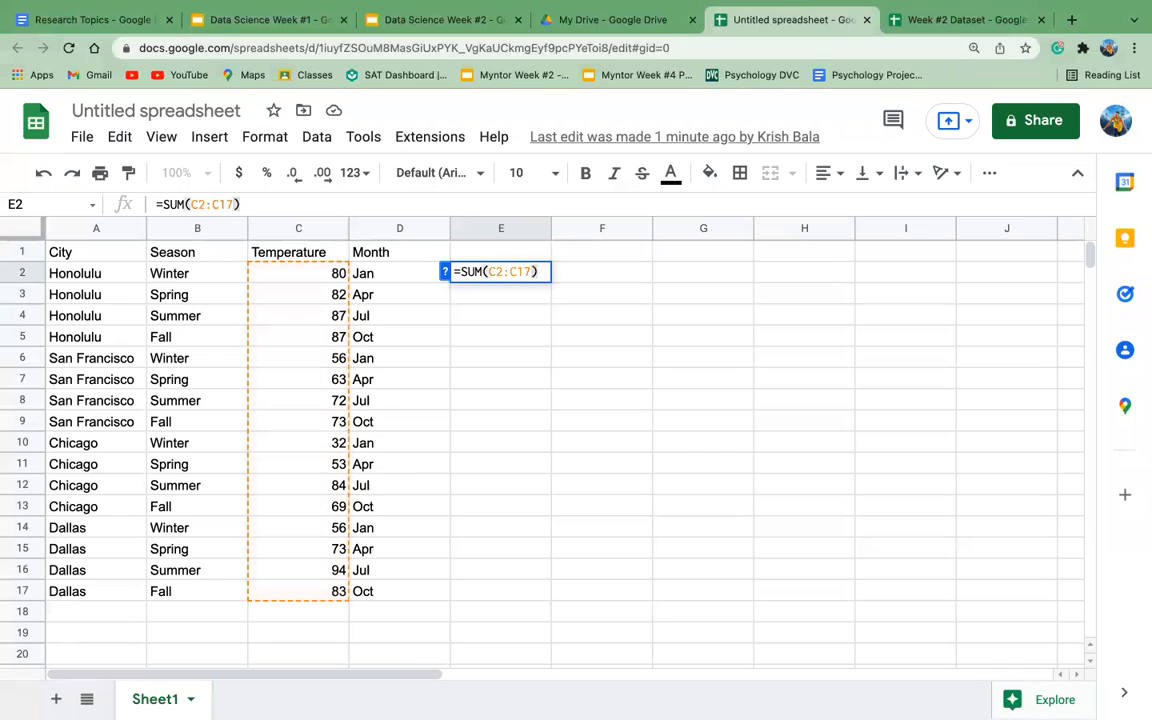
key(Return)
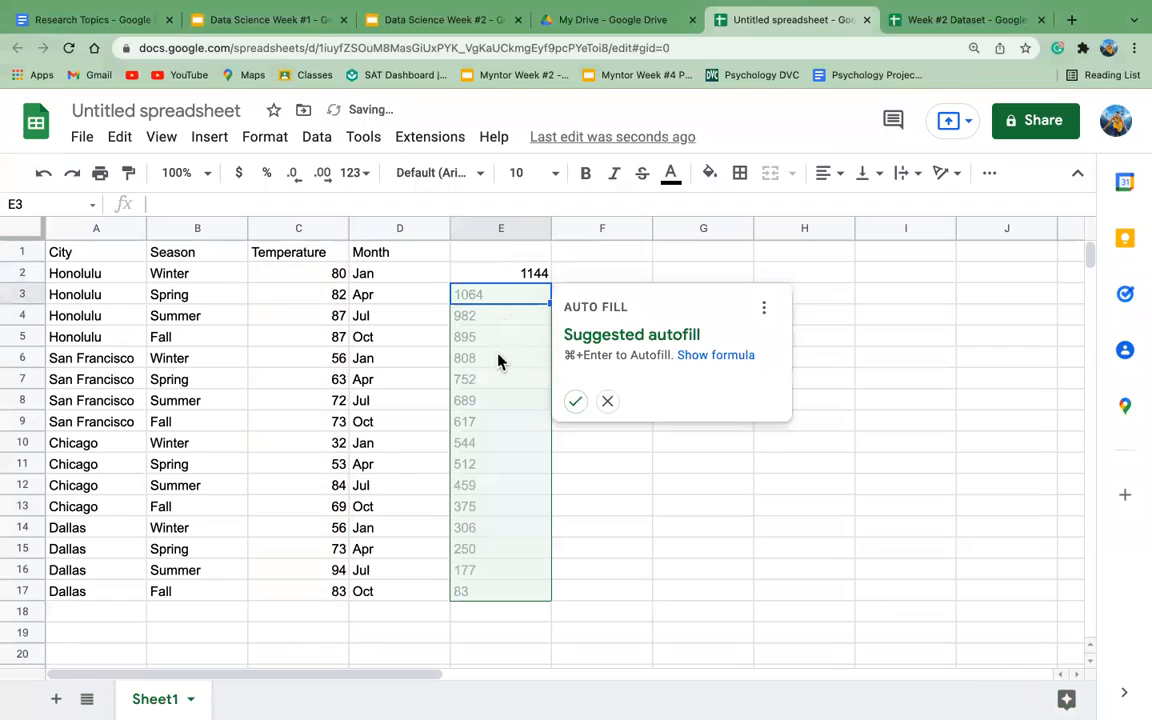
click(520, 284)
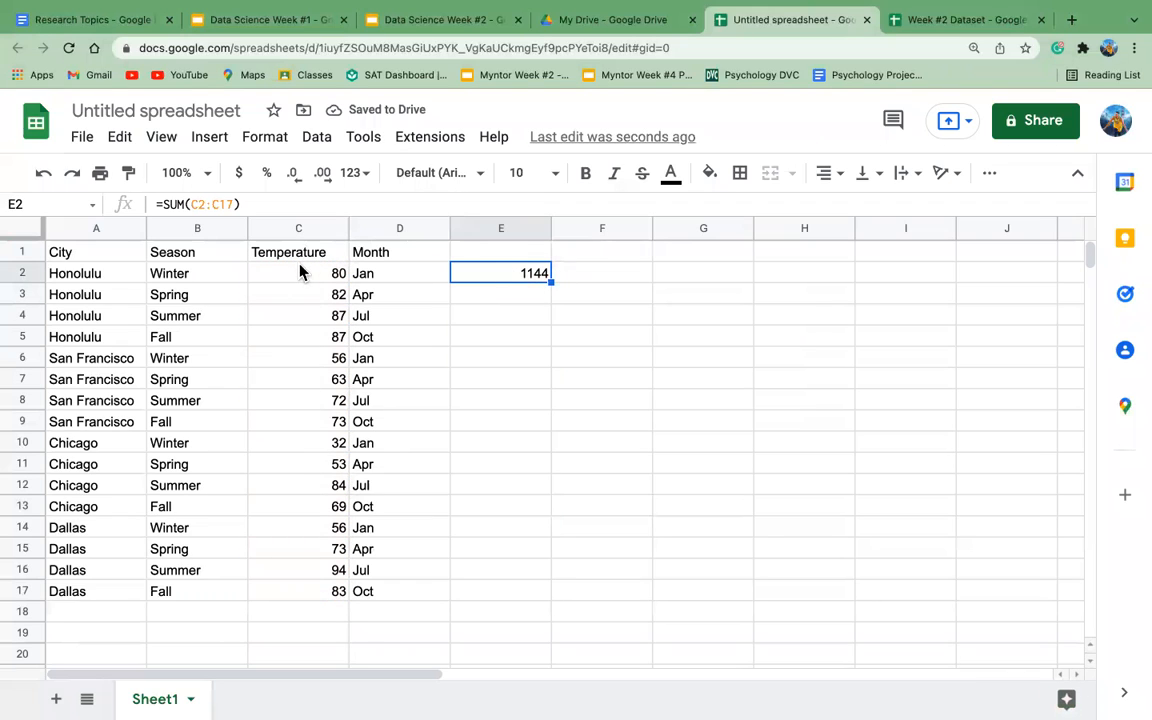
drag(300, 272, 296, 530)
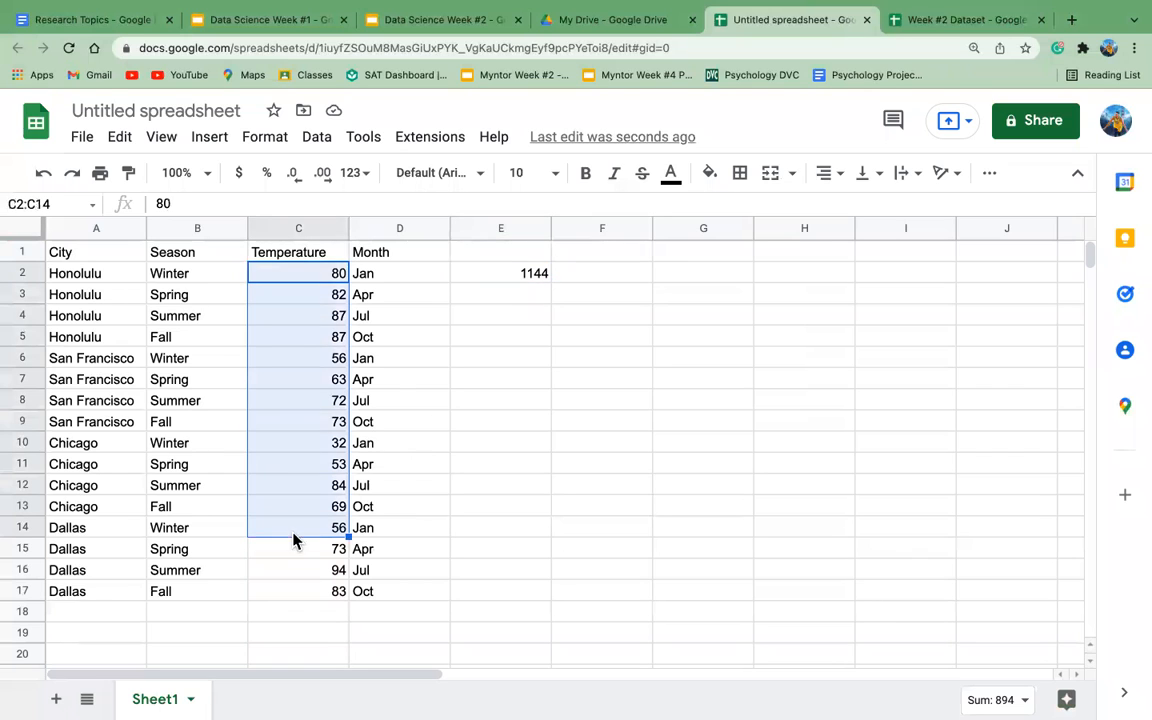
double_click(535, 284)
key(BackSpace)
key(BackSpace)
key(BackSpace)
key(BackSpace)
key(BackSpace)
key(BackSpace)
key(BackSpace)
key(BackSpace)
key(BackSpace)
key(BackSpace)
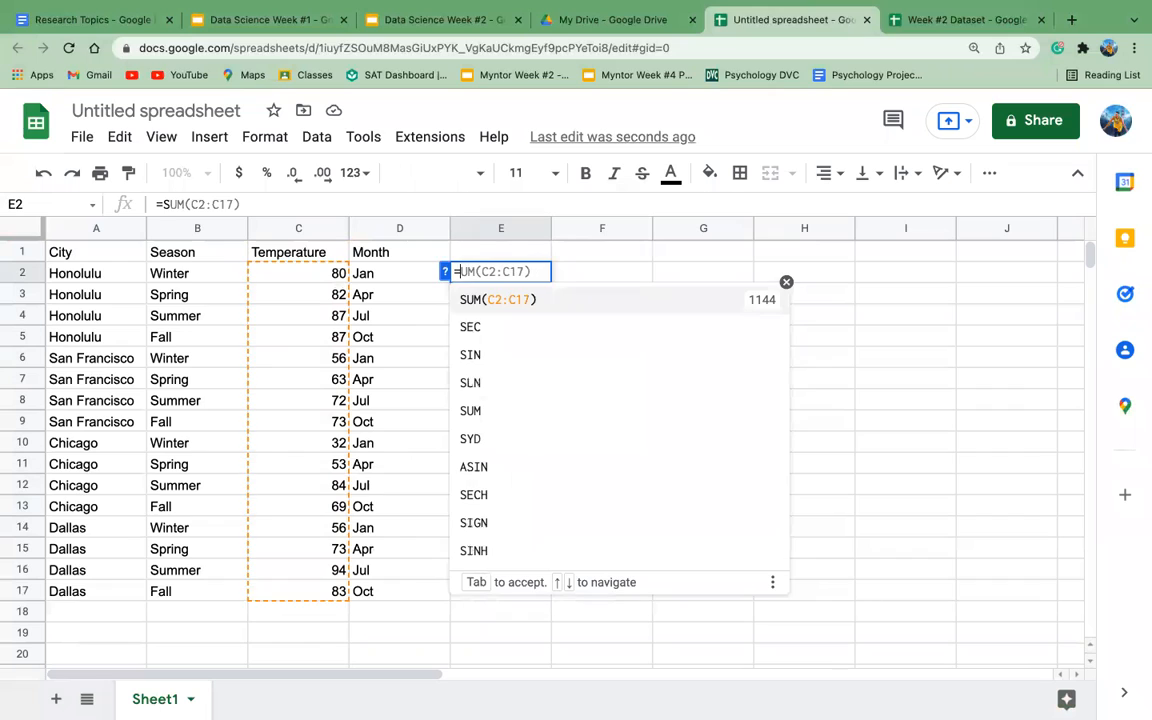
key(BackSpace)
text(add)
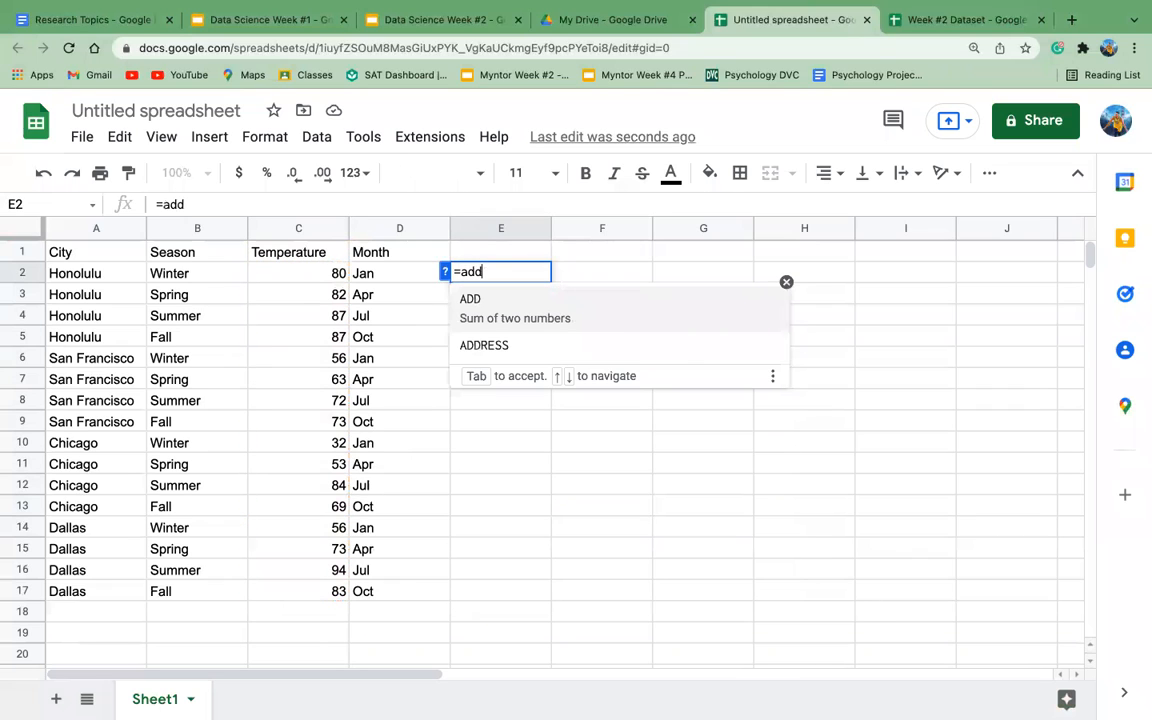
click(535, 310)
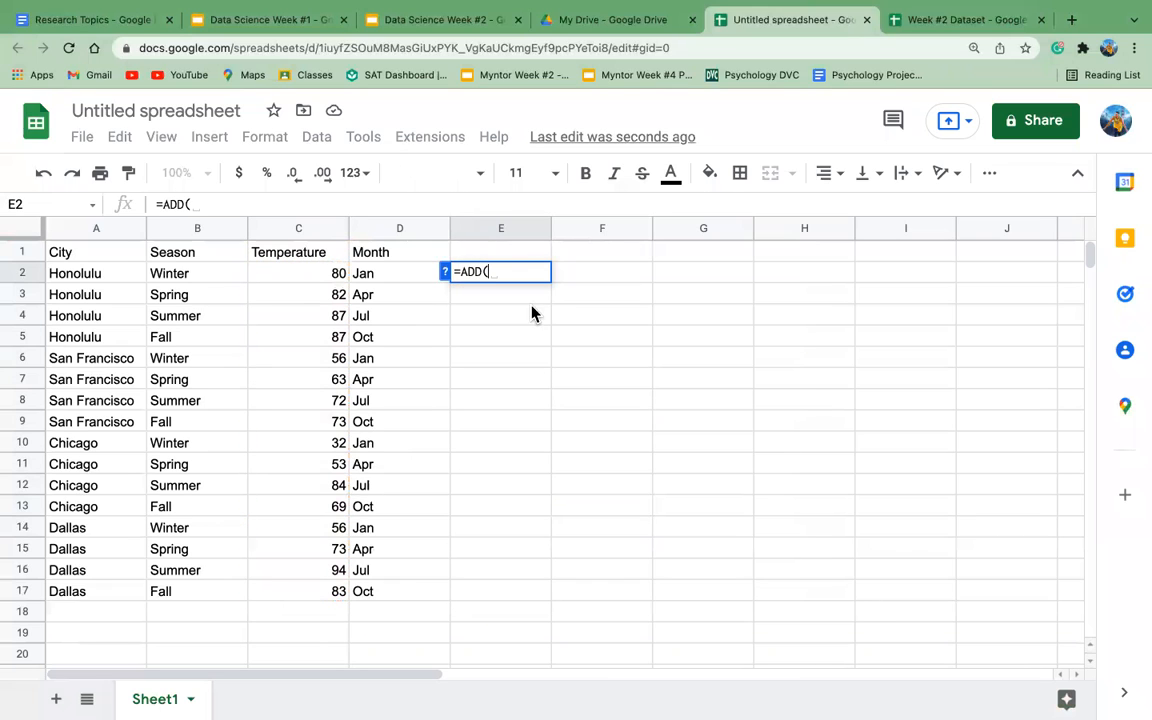
text(2)
key(BackSpace)
key(BackSpace)
key(BackSpace)
key(BackSpace)
key(BackSpace)
Complete the formula in cell E2 as =SUM(C2:C17) to total the Temperature column again.
text(SUM)
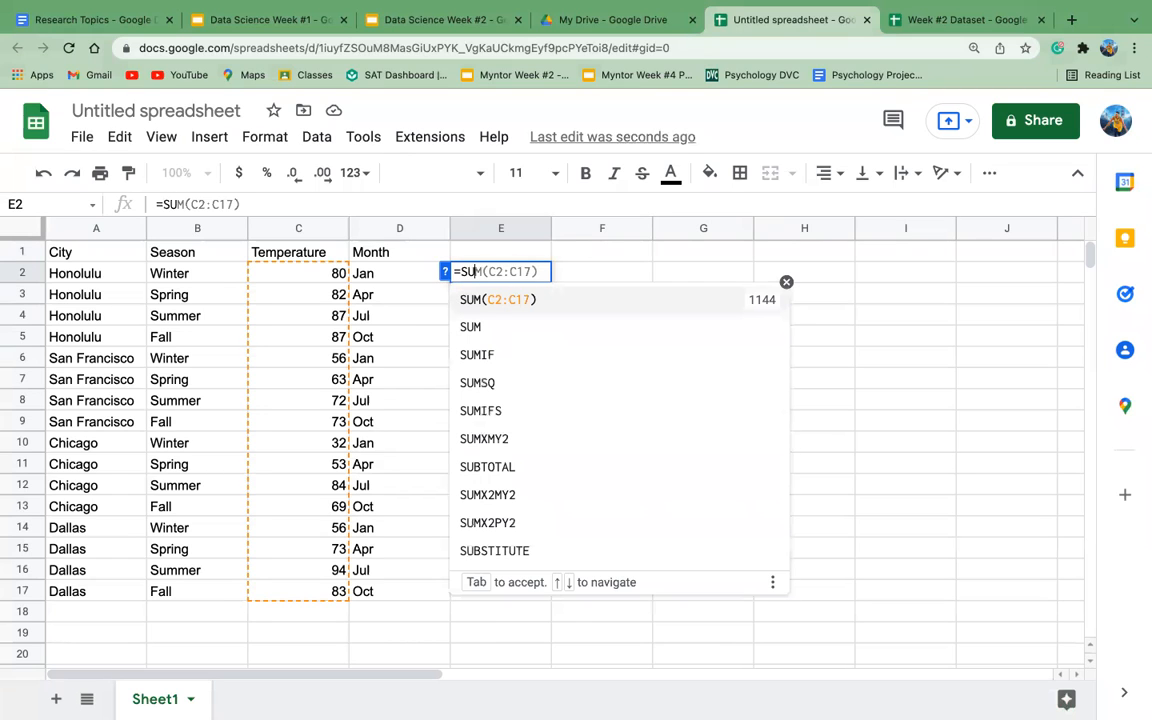
text(()
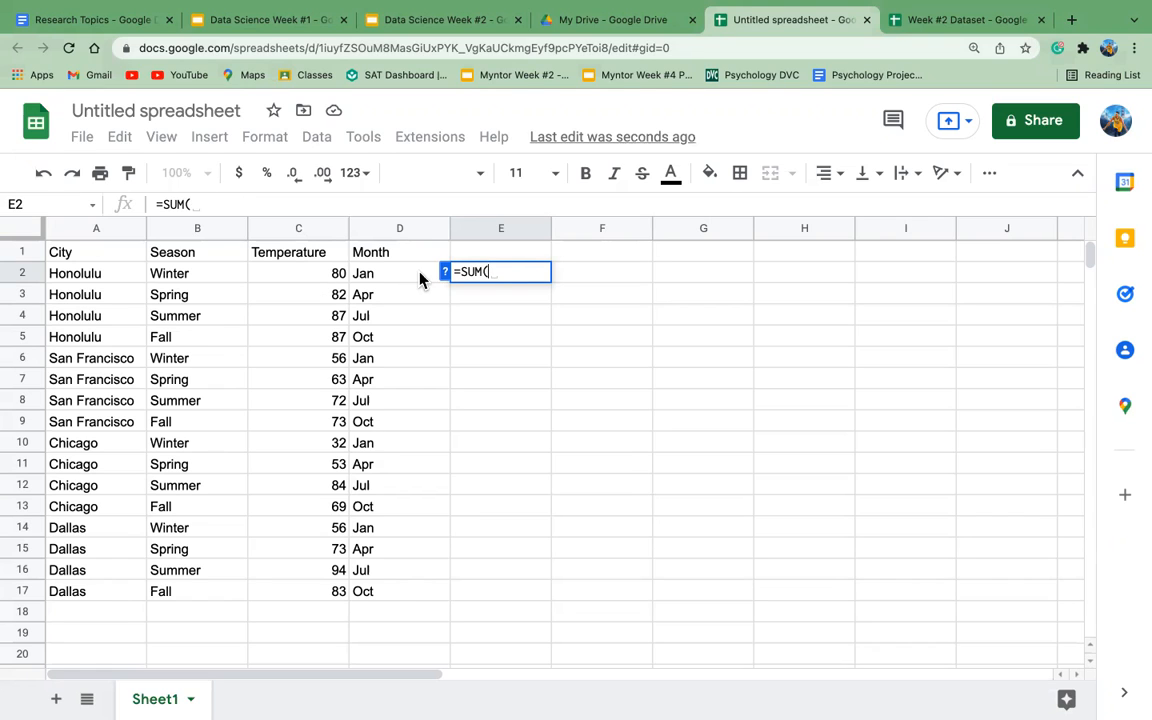
text(C)
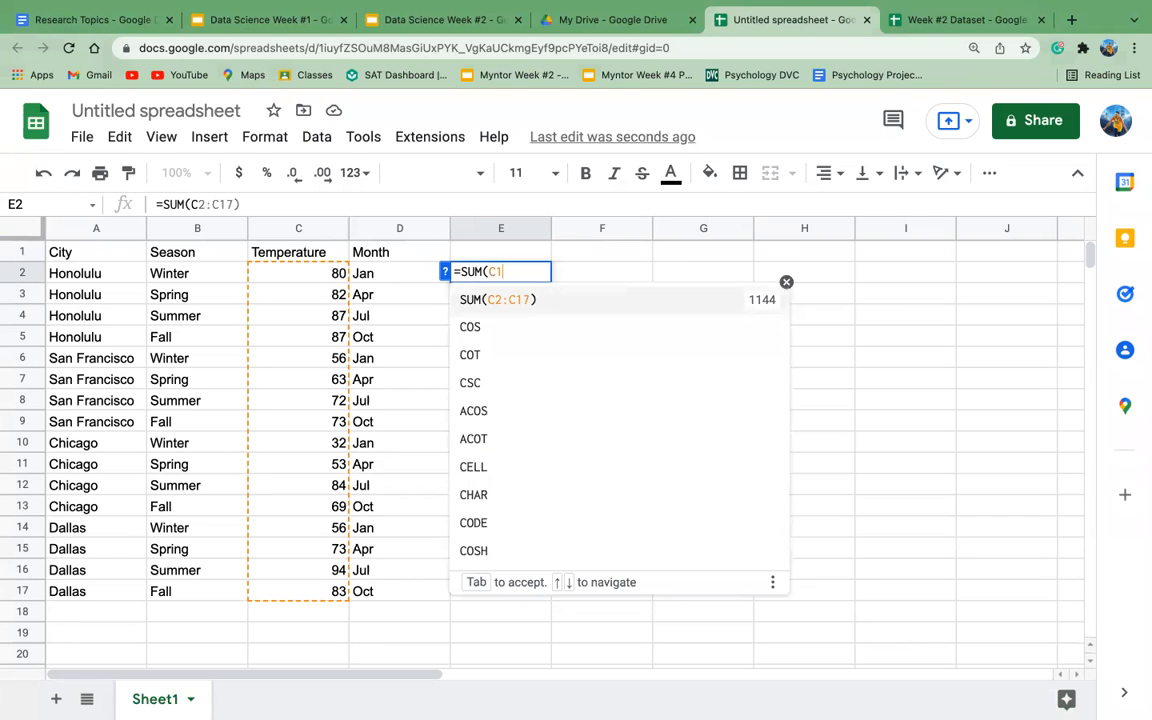
text(1)
key(BackSpace)
text(2)
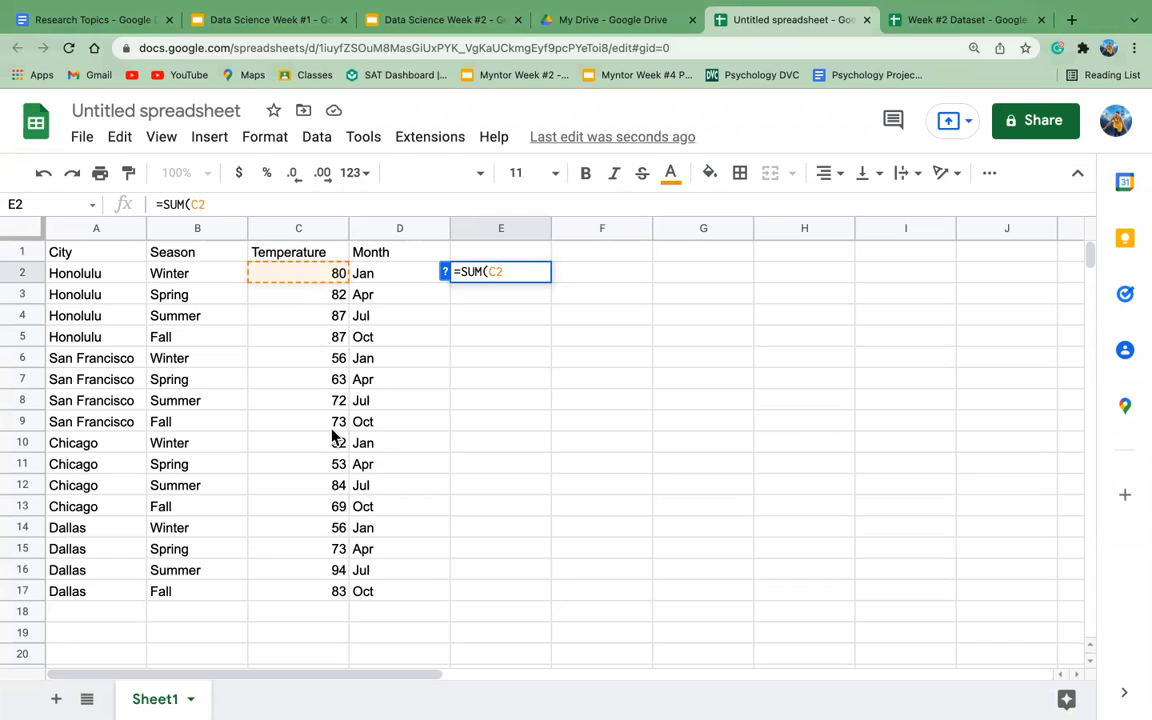
text(:C17))
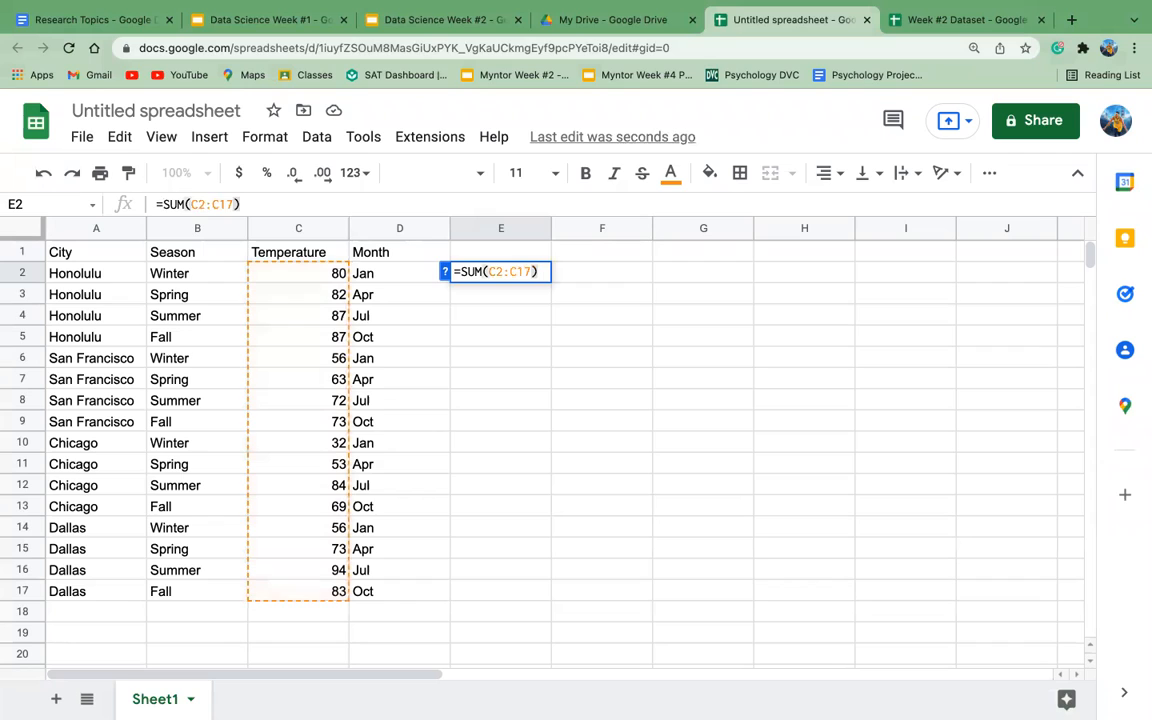
key(Return)
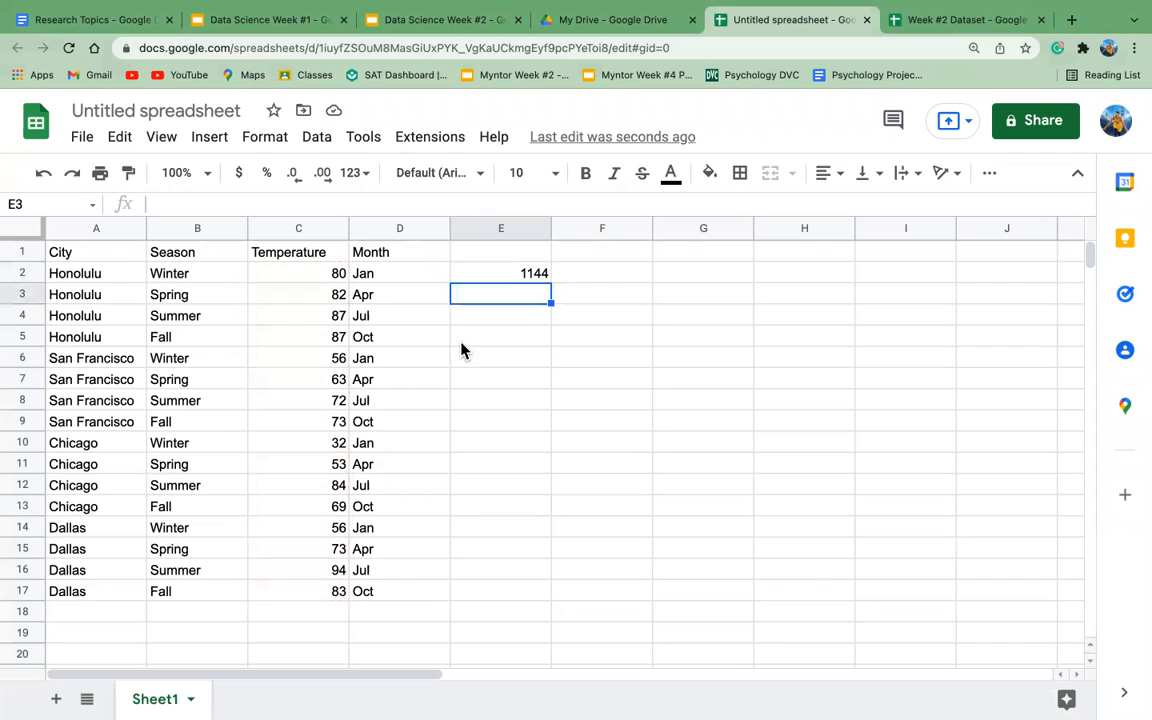
Clear cell E2 and multiply 2 by 3 there with =MULTIPLY(2,3).
click(535, 283)
key(Delete)
click(533, 320)
click(514, 278)
text(=)
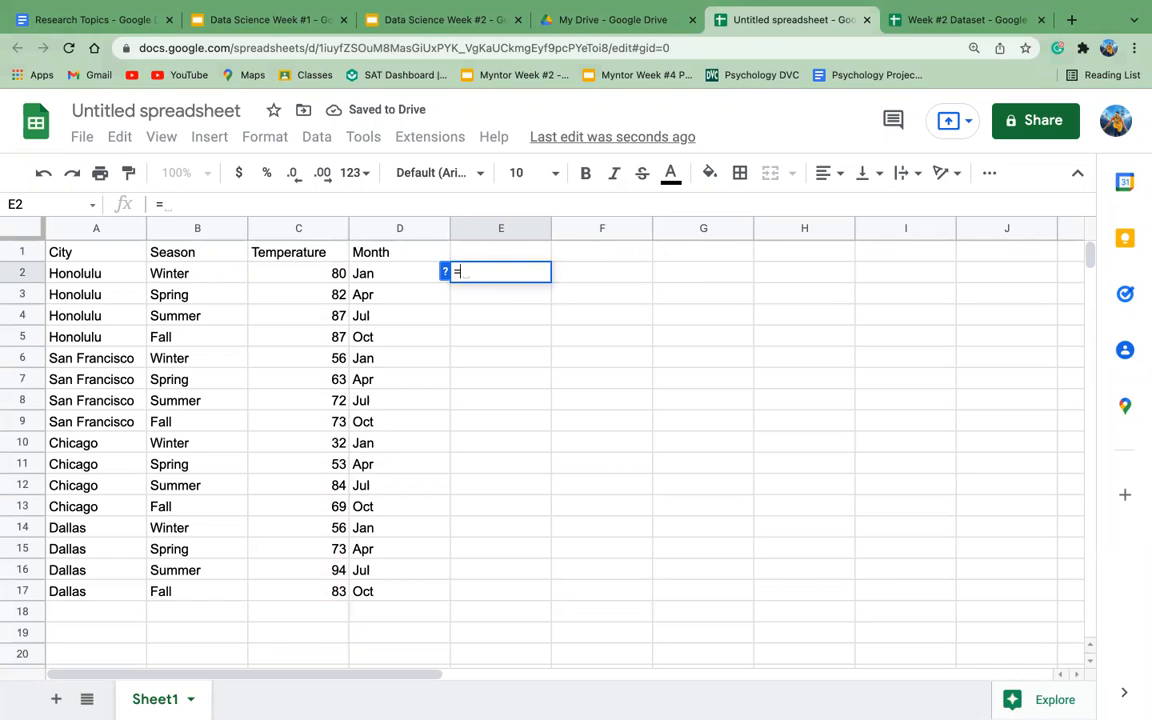
text(Multiply)
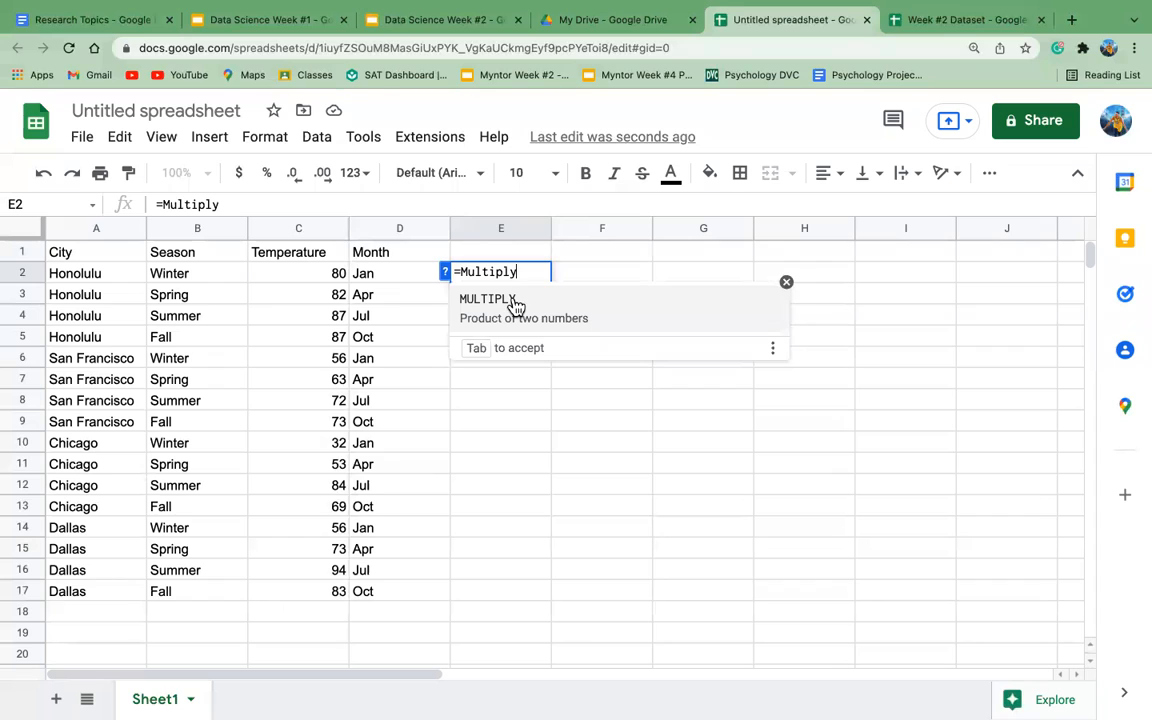
click(515, 305)
text(2)
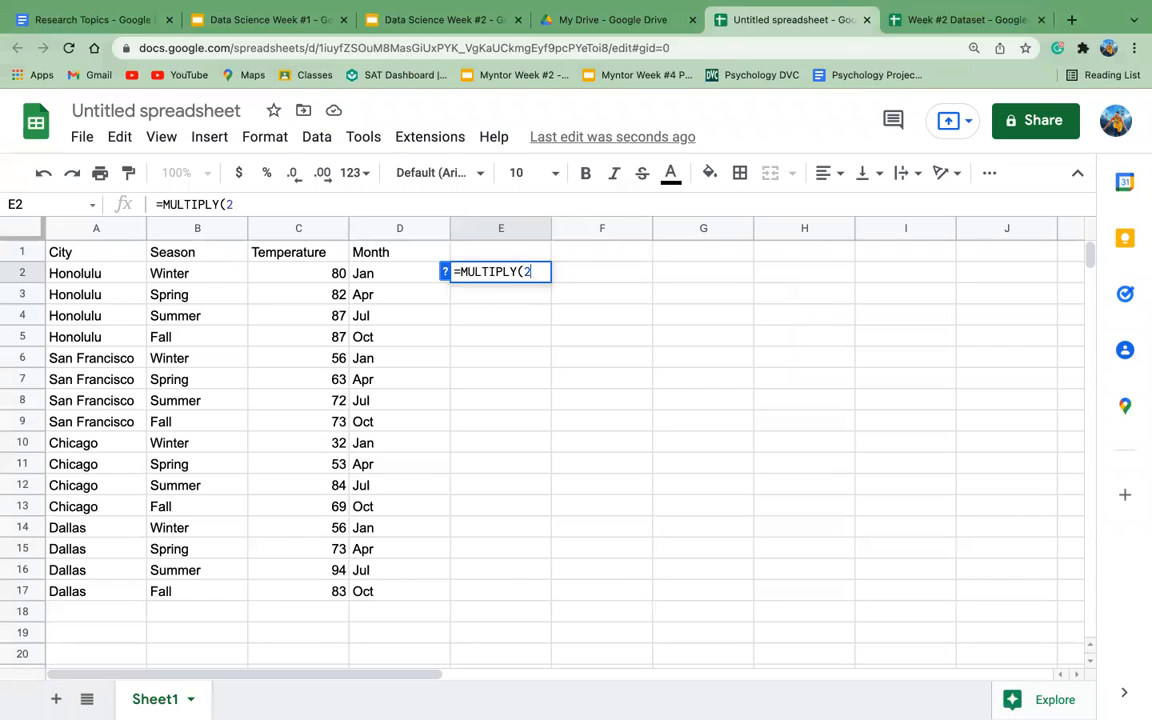
text(,3))
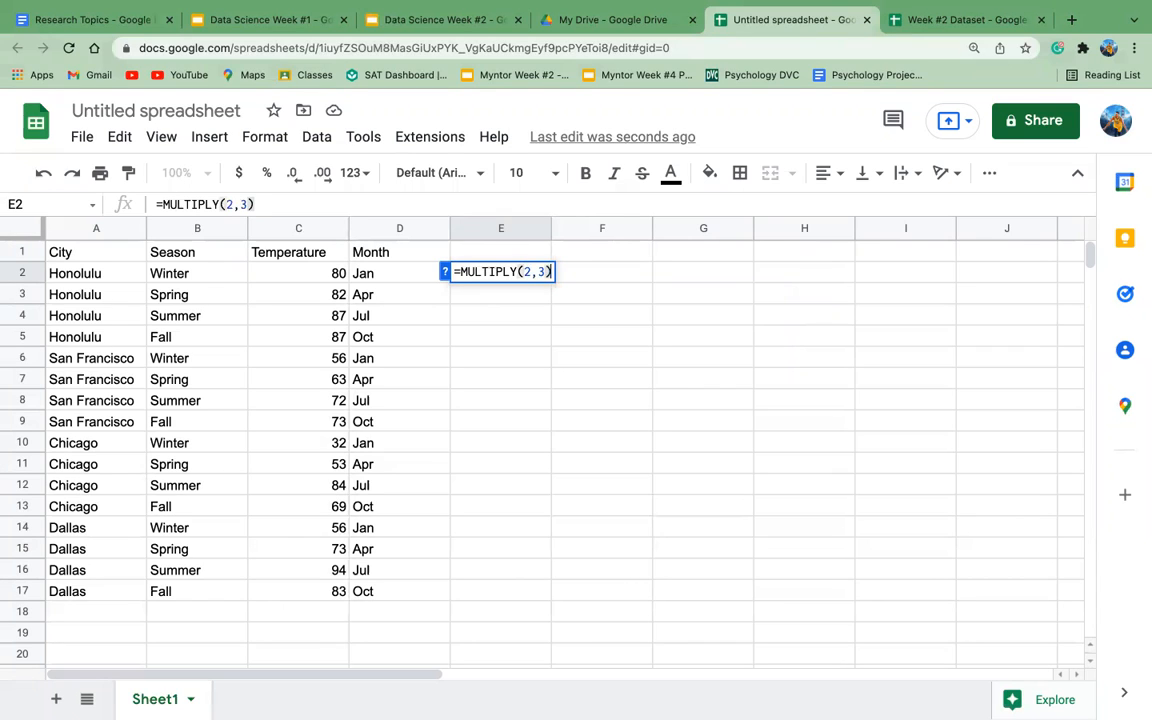
double_click(528, 273)
double_click(542, 273)
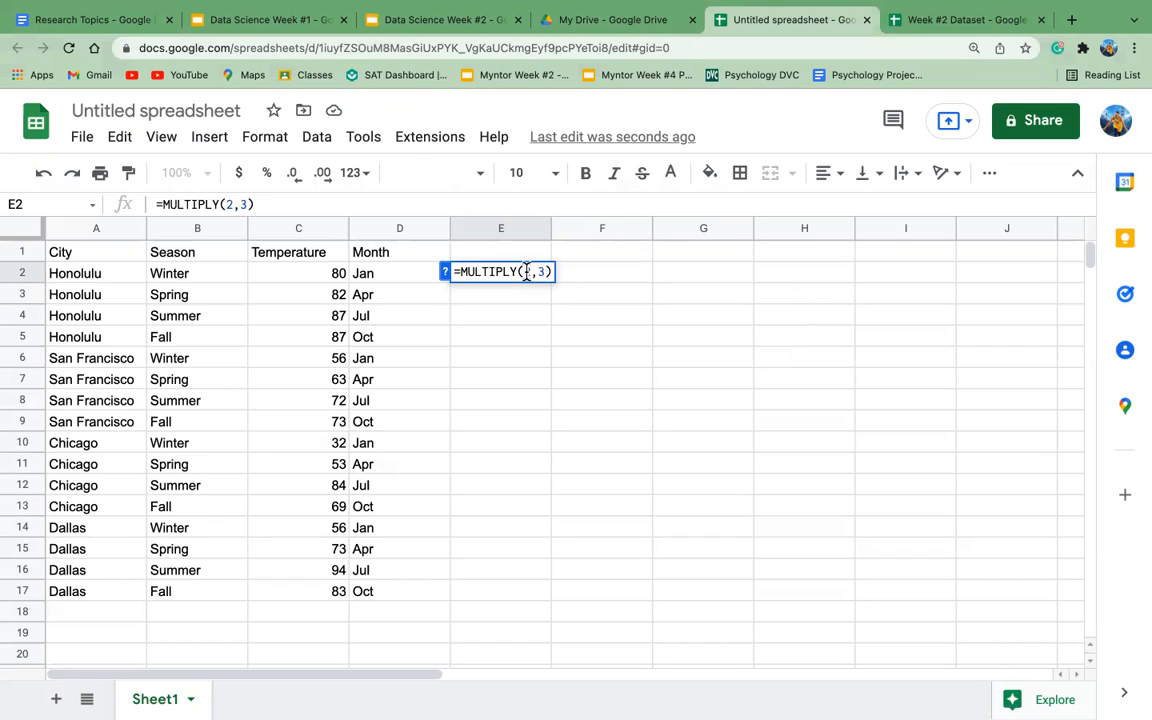
drag(526, 272, 545, 272)
click(543, 272)
key(Return)
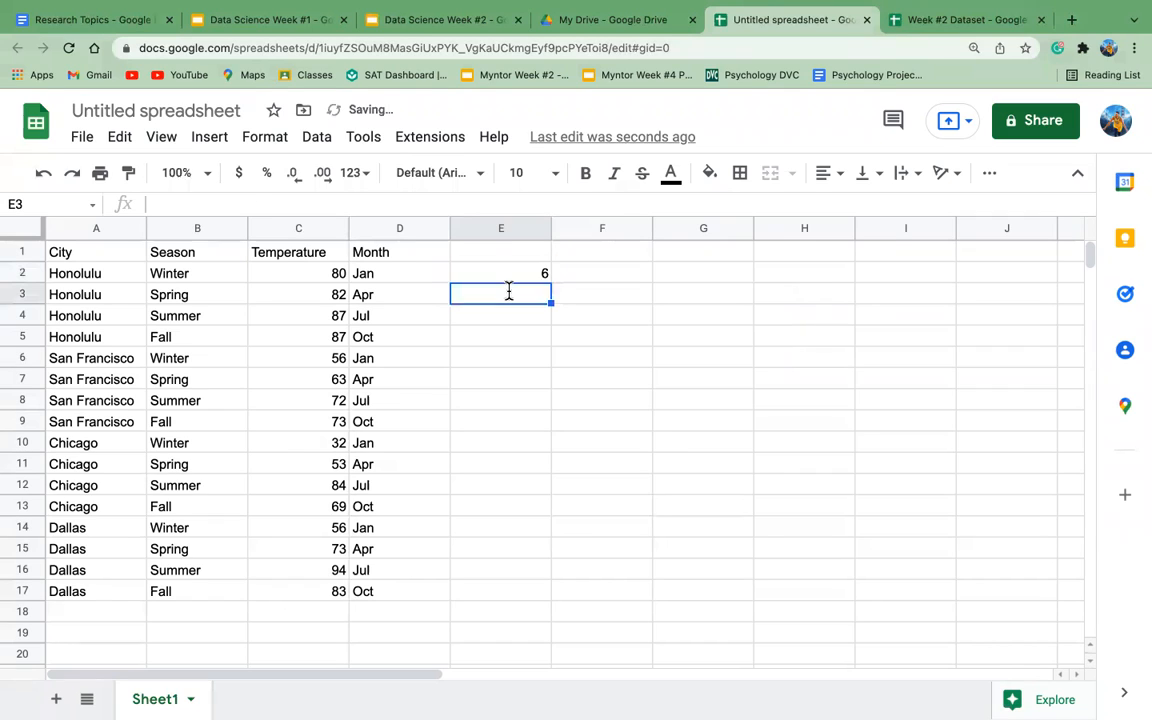
Enter =SUM(C2:C17) in cell E3 to total the Temperature column.
text(=Su)
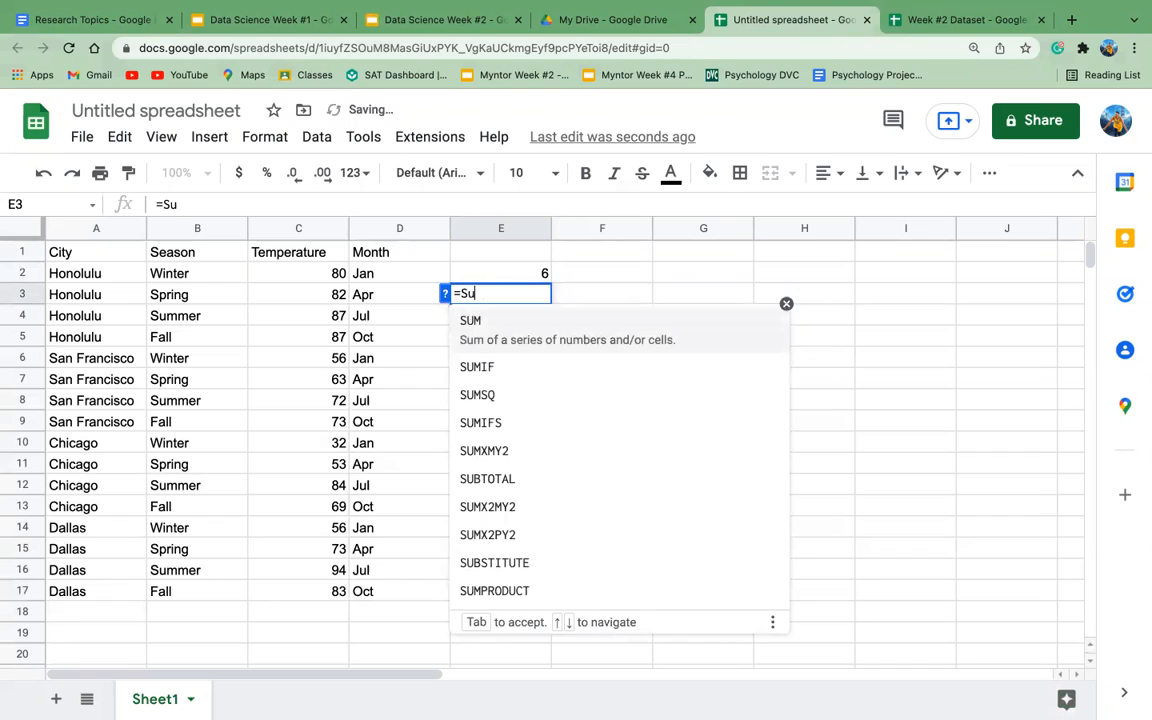
click(538, 333)
text(A)
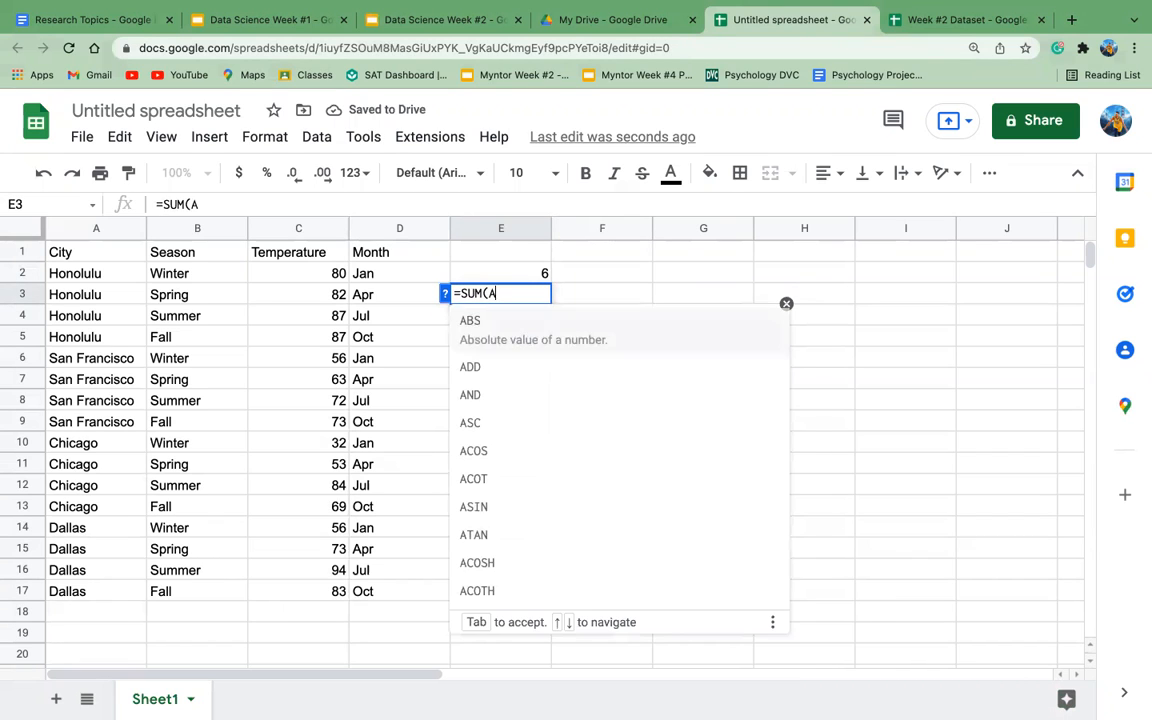
key(BackSpace)
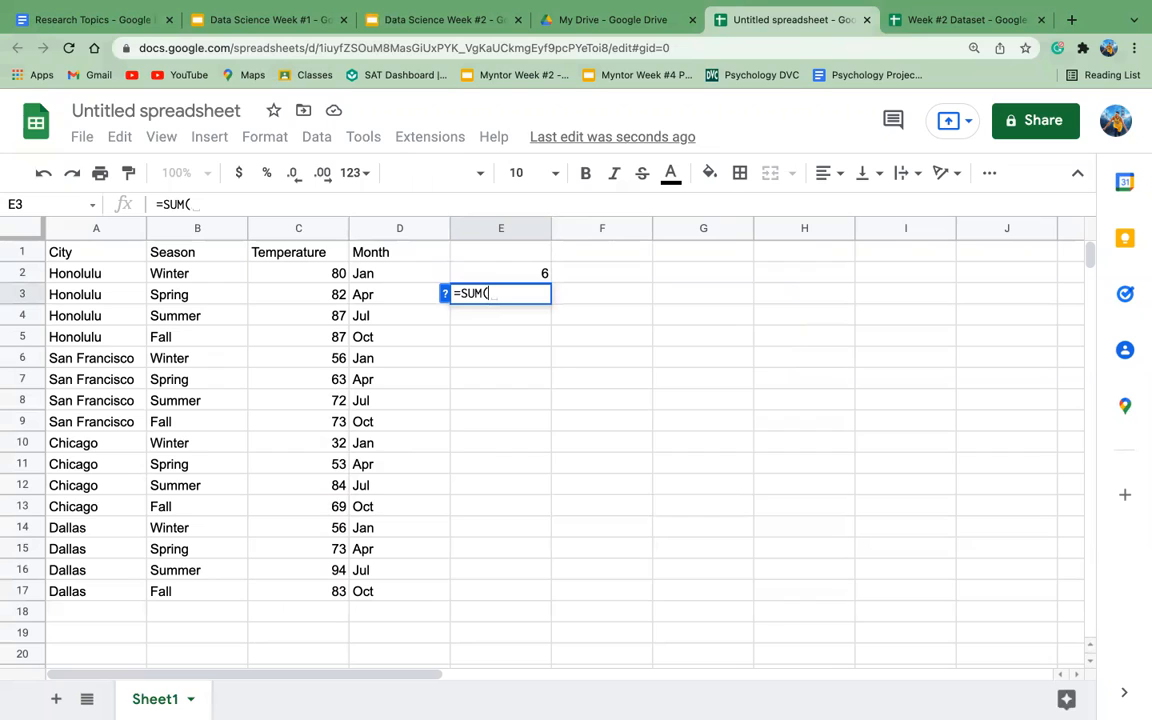
text(C2:C17))
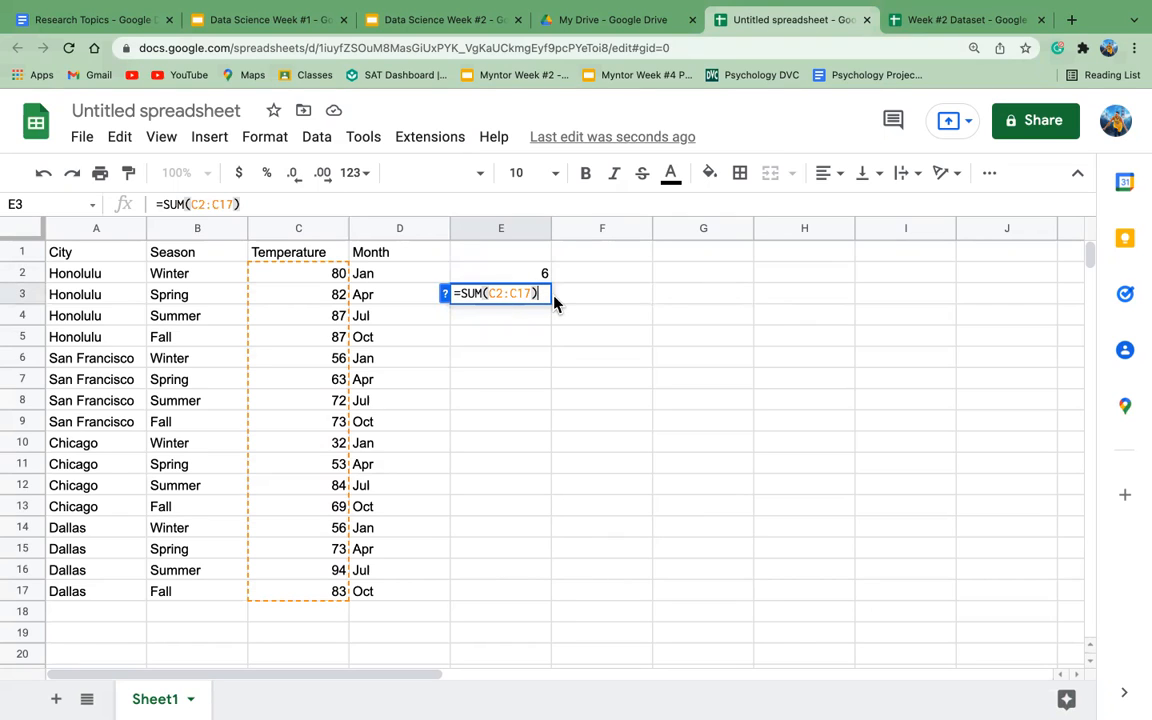
key(Return)
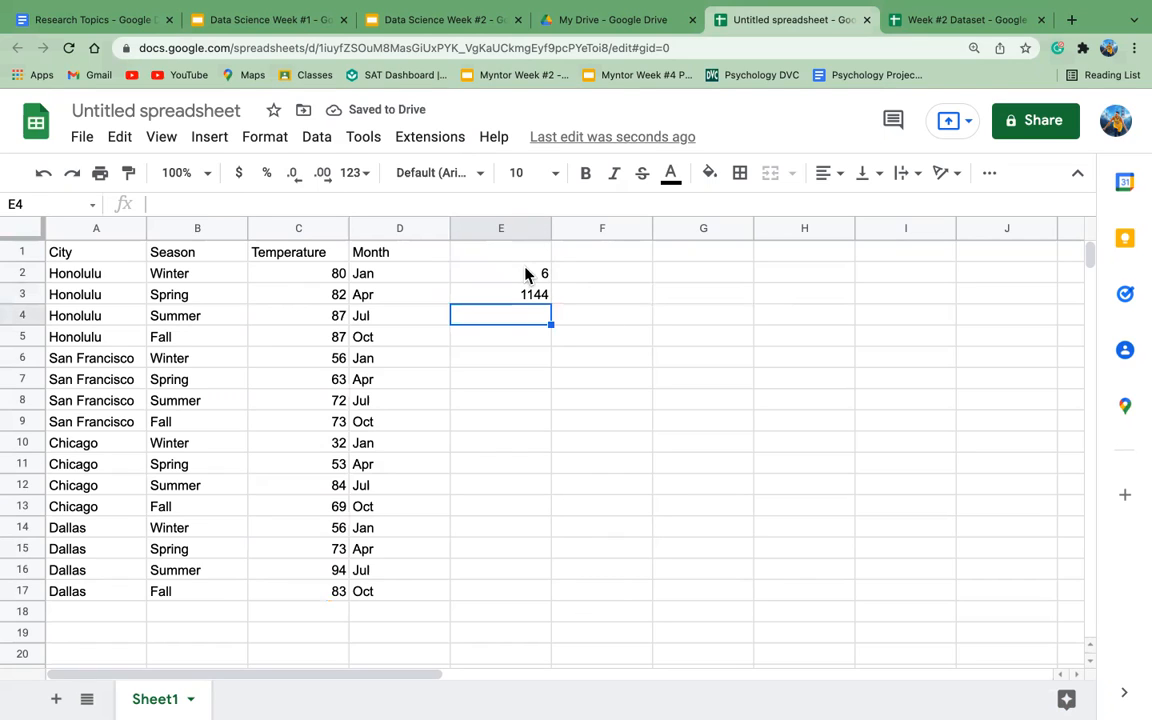
Add 2 and 3 in cell E4 with =ADD(2,3).
double_click(527, 273)
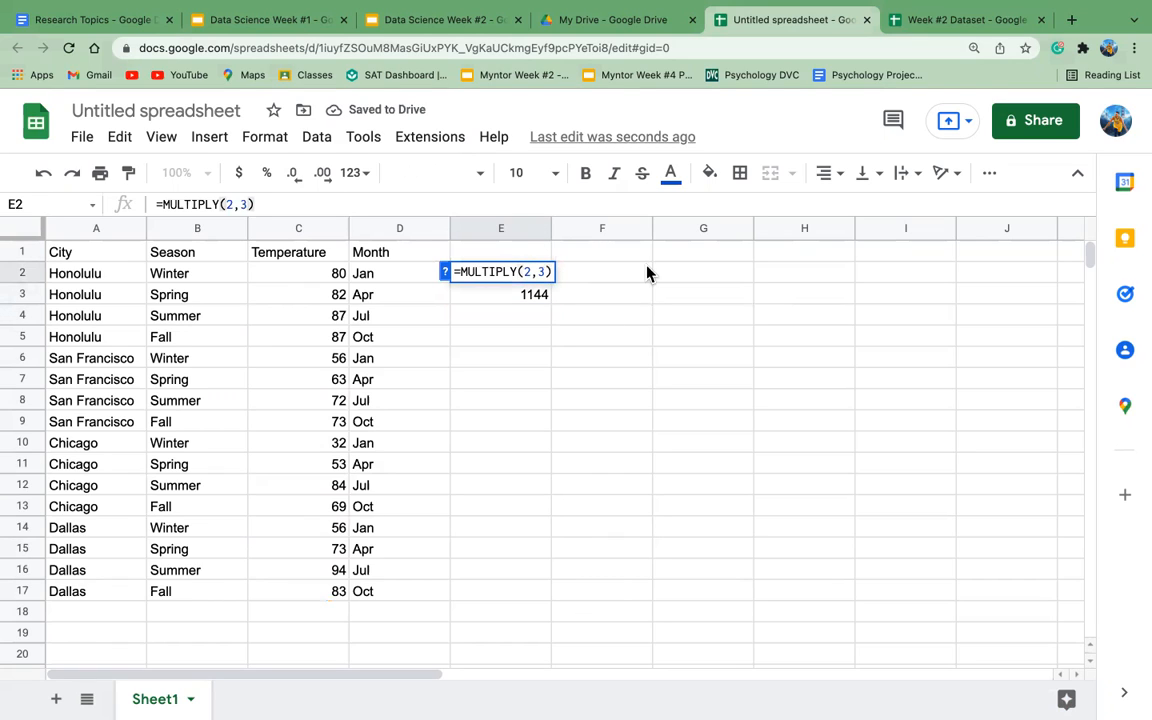
double_click(512, 316)
text(=Add)
click(516, 345)
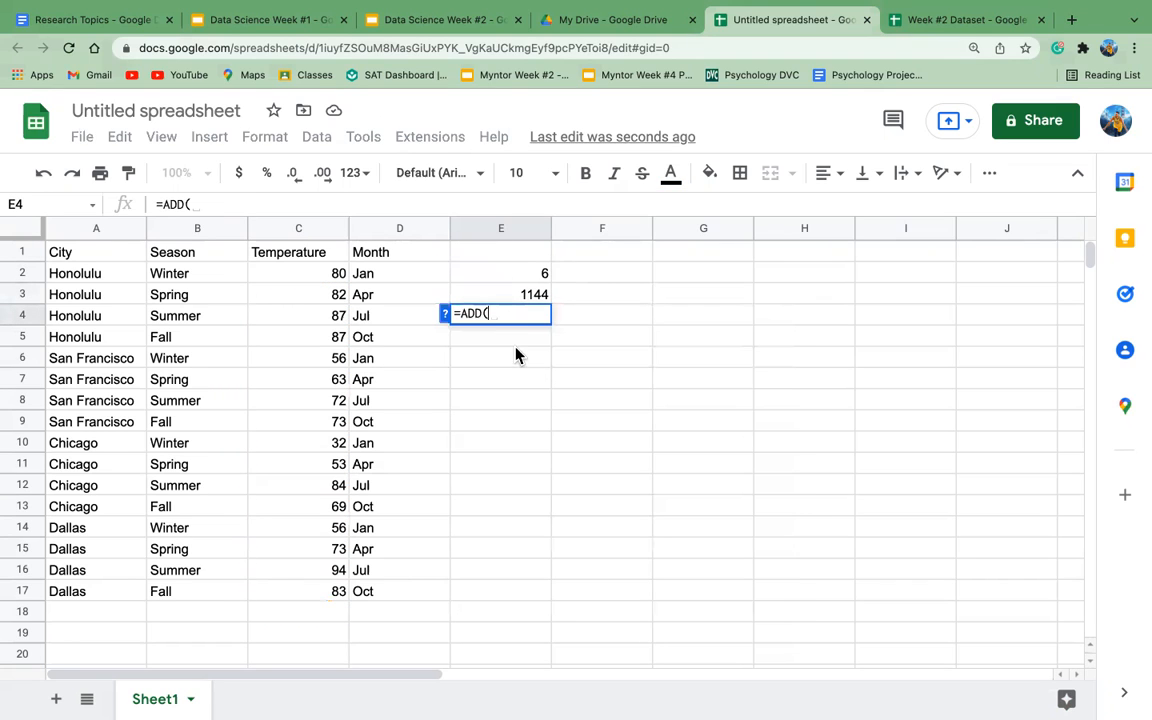
text(2,3)
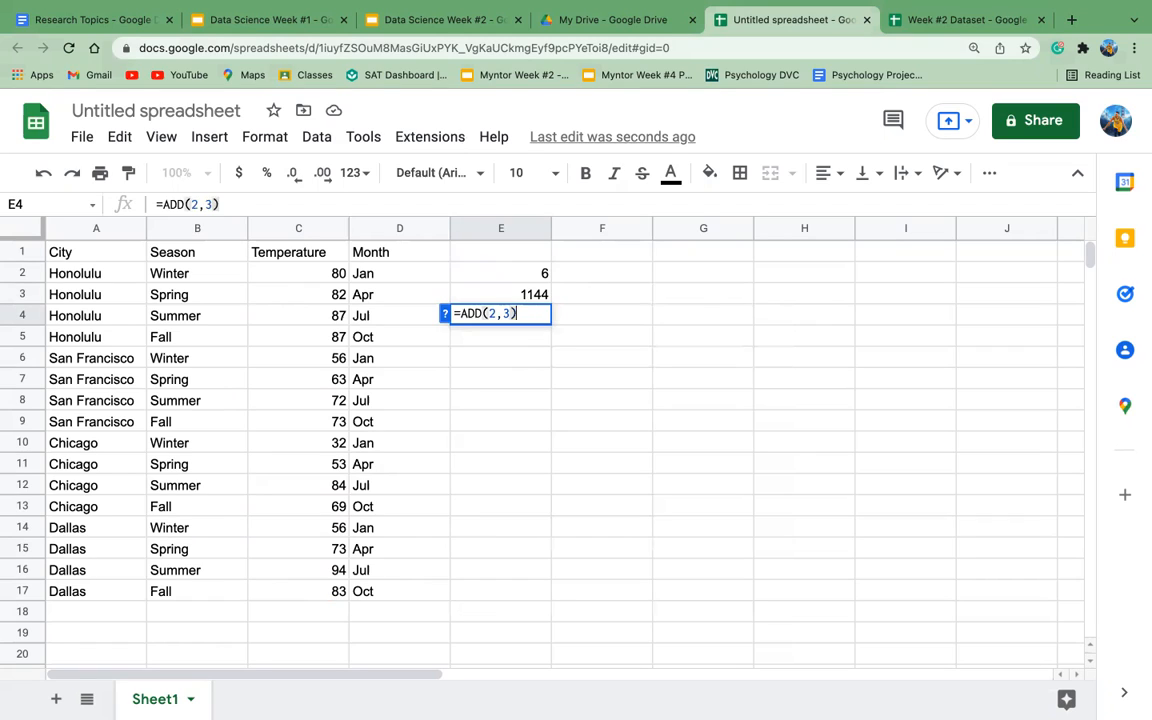
key(Return)
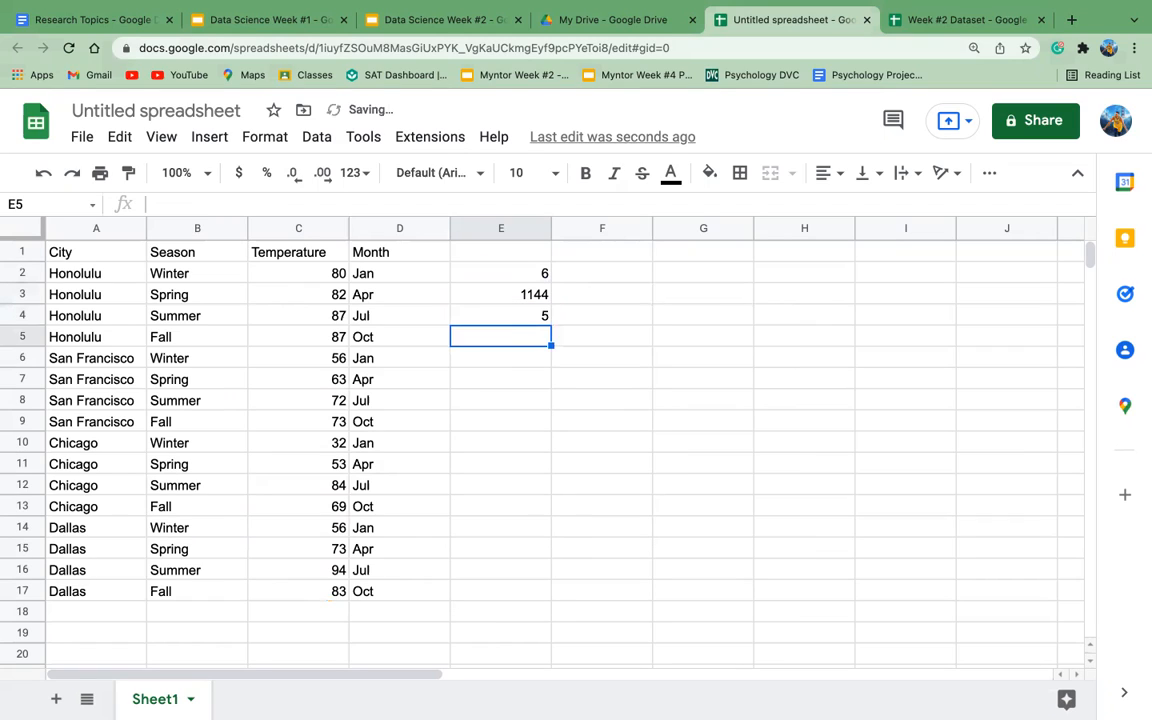
Clear the formula results from cells E1:E5.
click(561, 302)
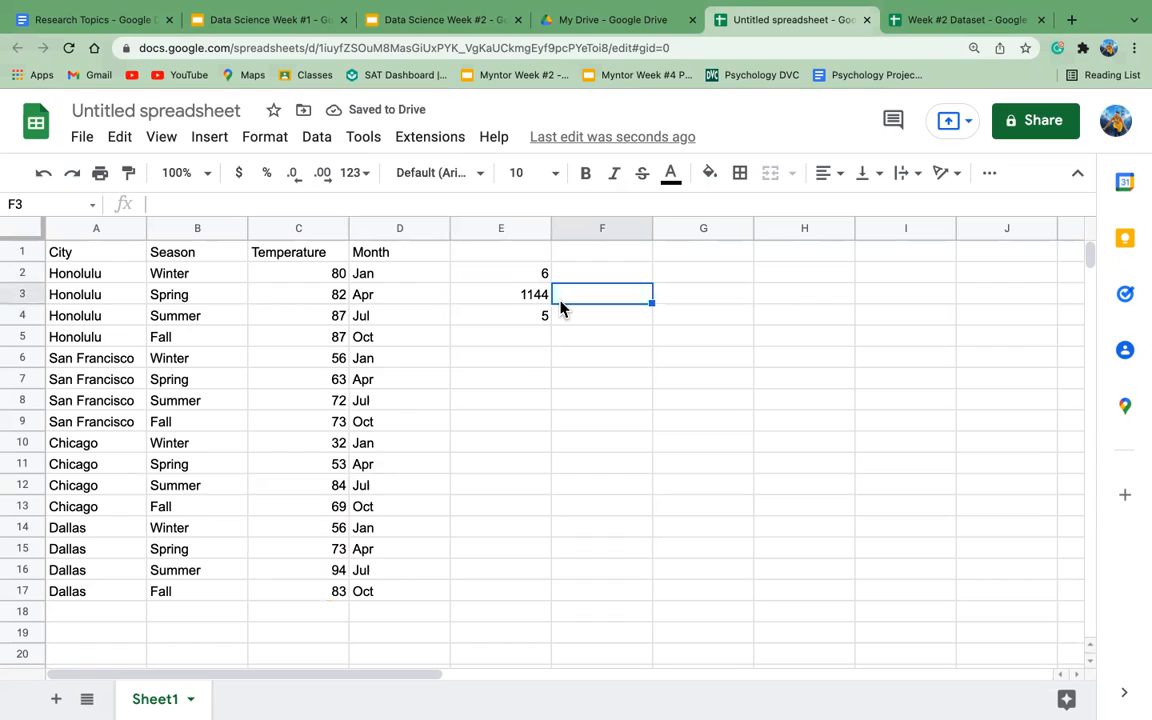
click(517, 357)
drag(526, 340, 518, 260)
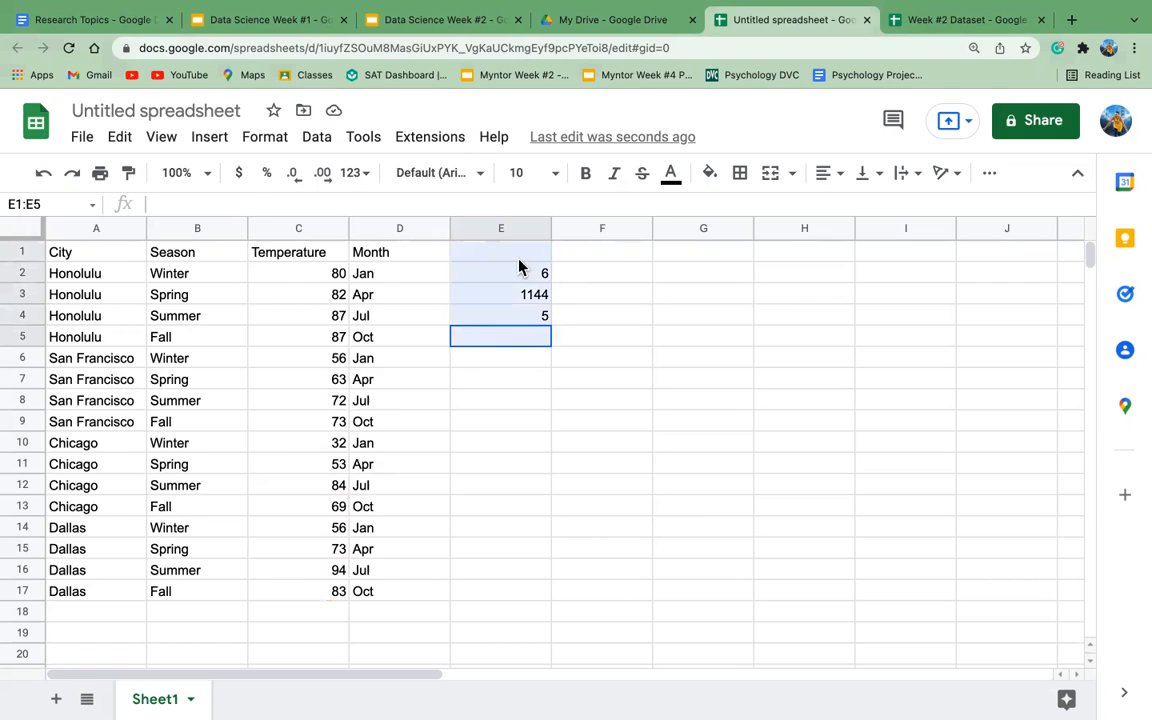
key(Delete)
click(514, 445)
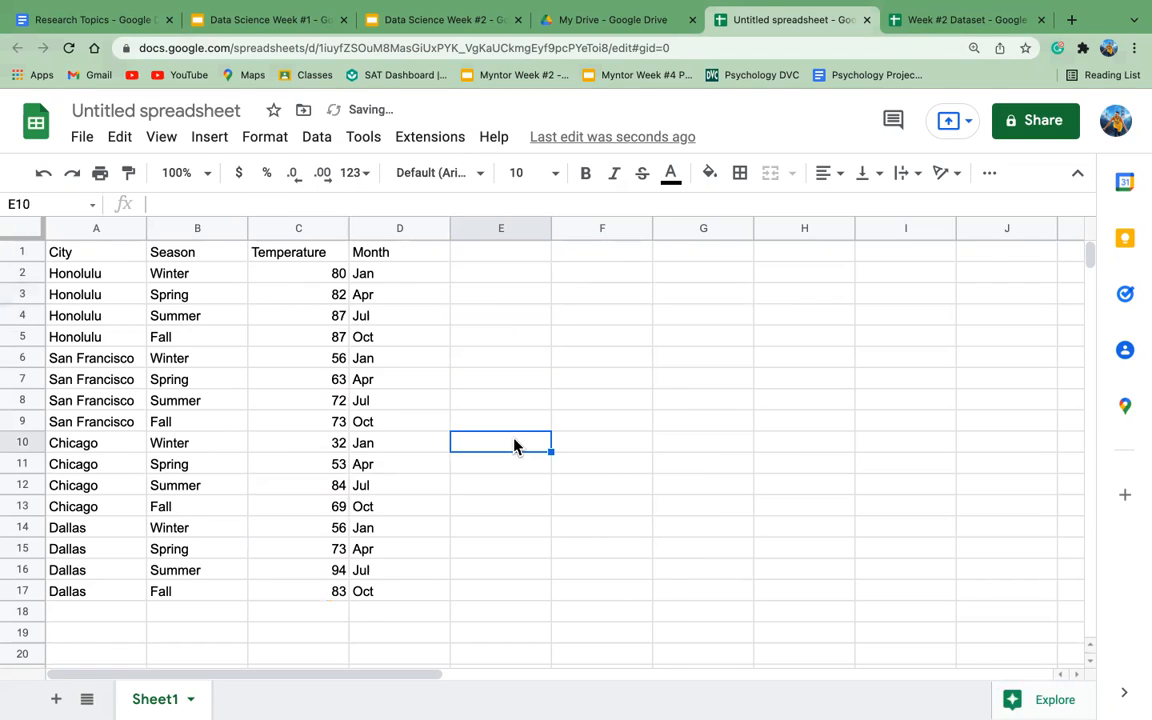
Insert a chart at cell F1 and move it beside the weather table so that it no longer covers the data.
click(503, 256)
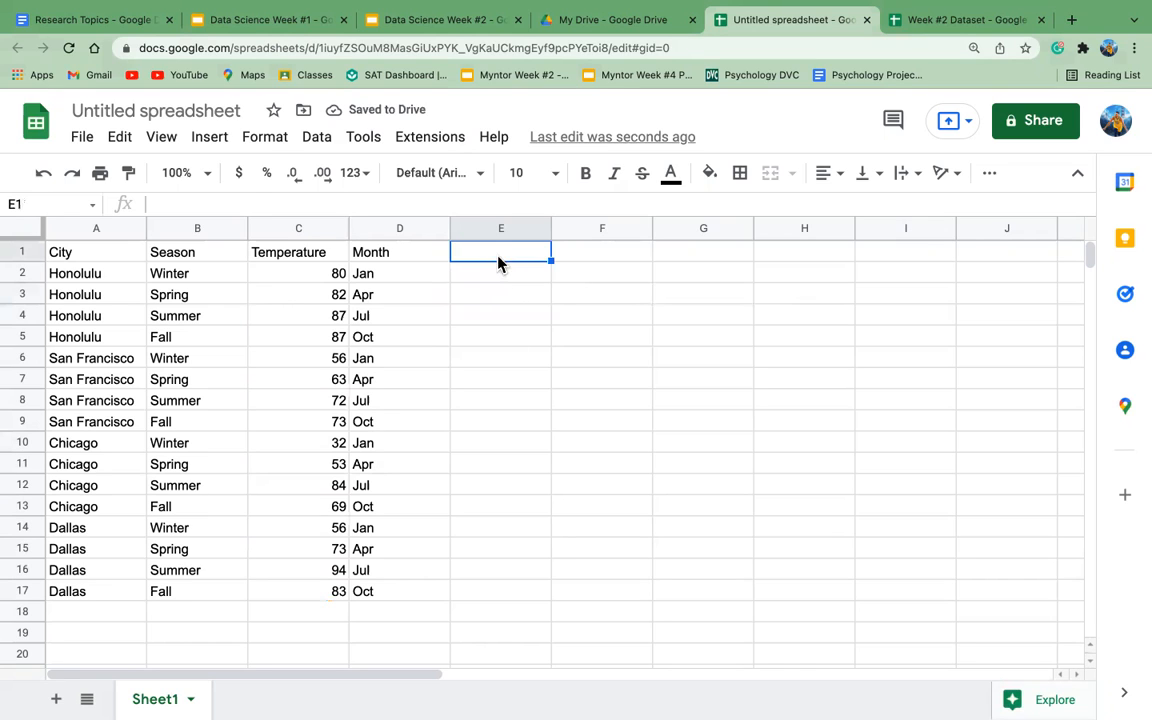
click(215, 139)
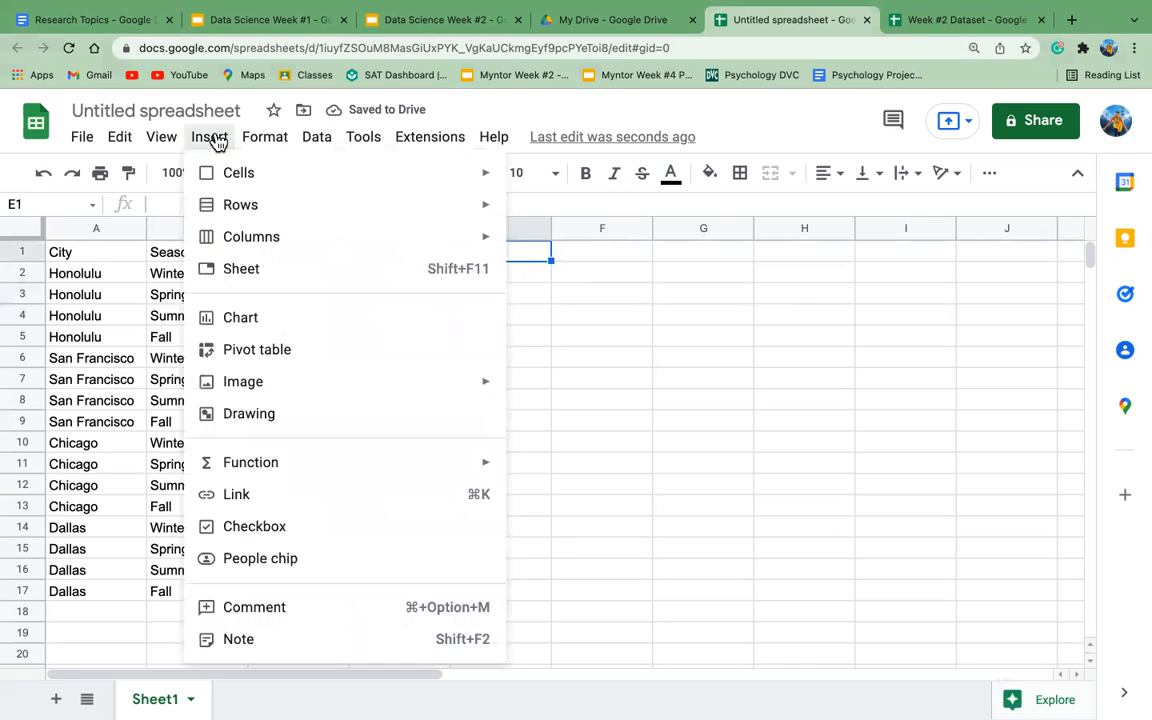
click(608, 258)
click(216, 140)
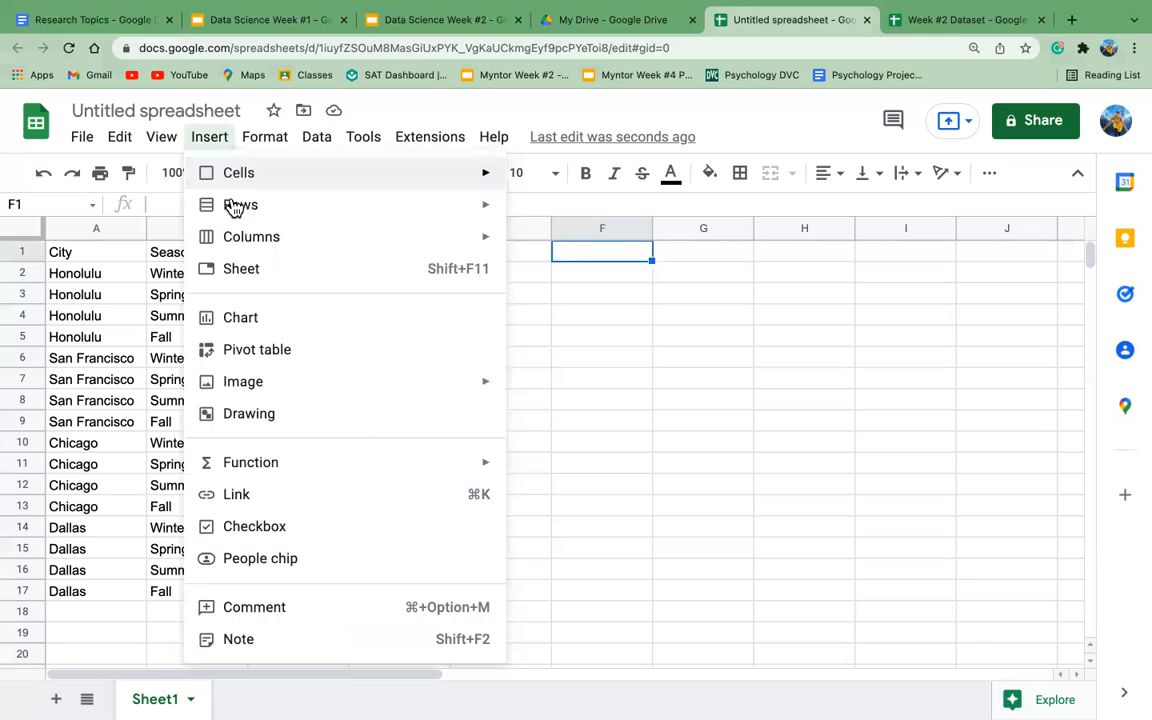
click(243, 317)
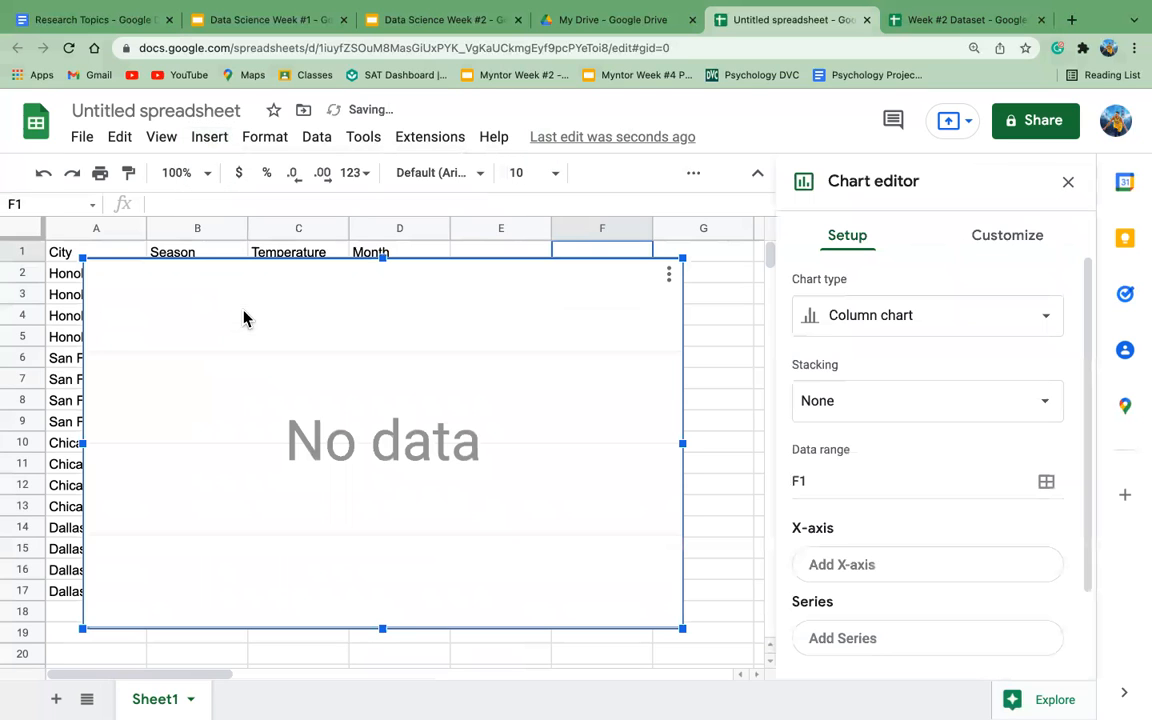
drag(463, 337, 812, 317)
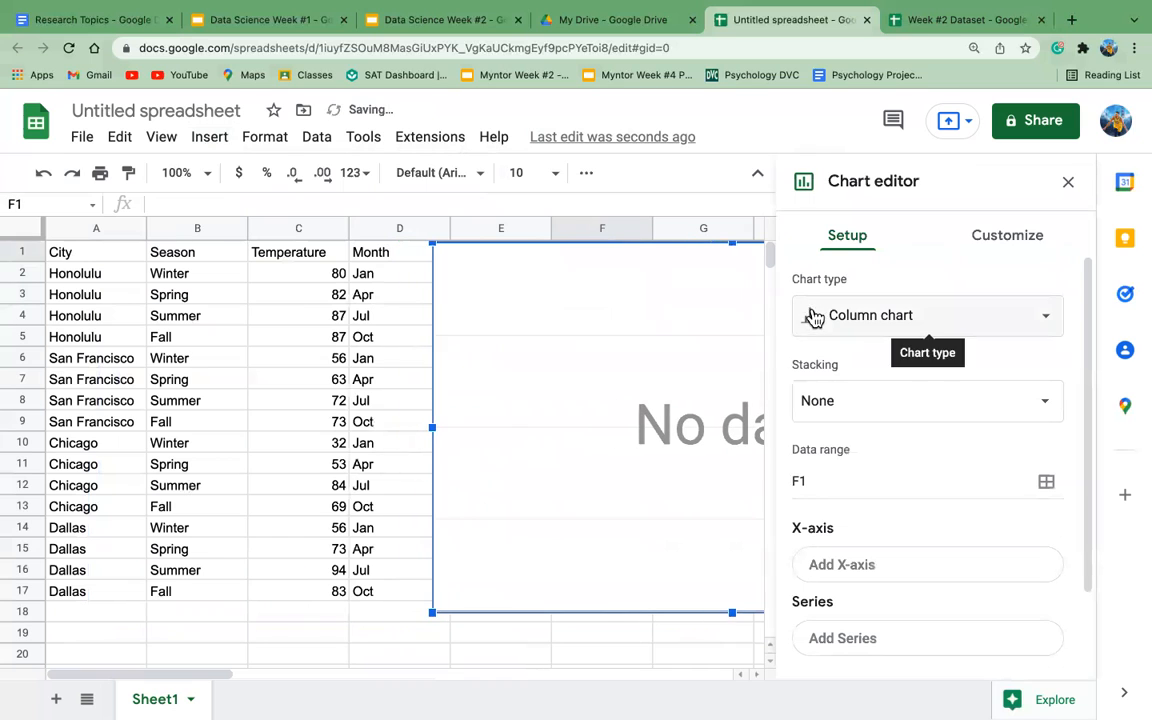
scroll(628, 243, right, 10)
scroll(628, 247, left, 10)
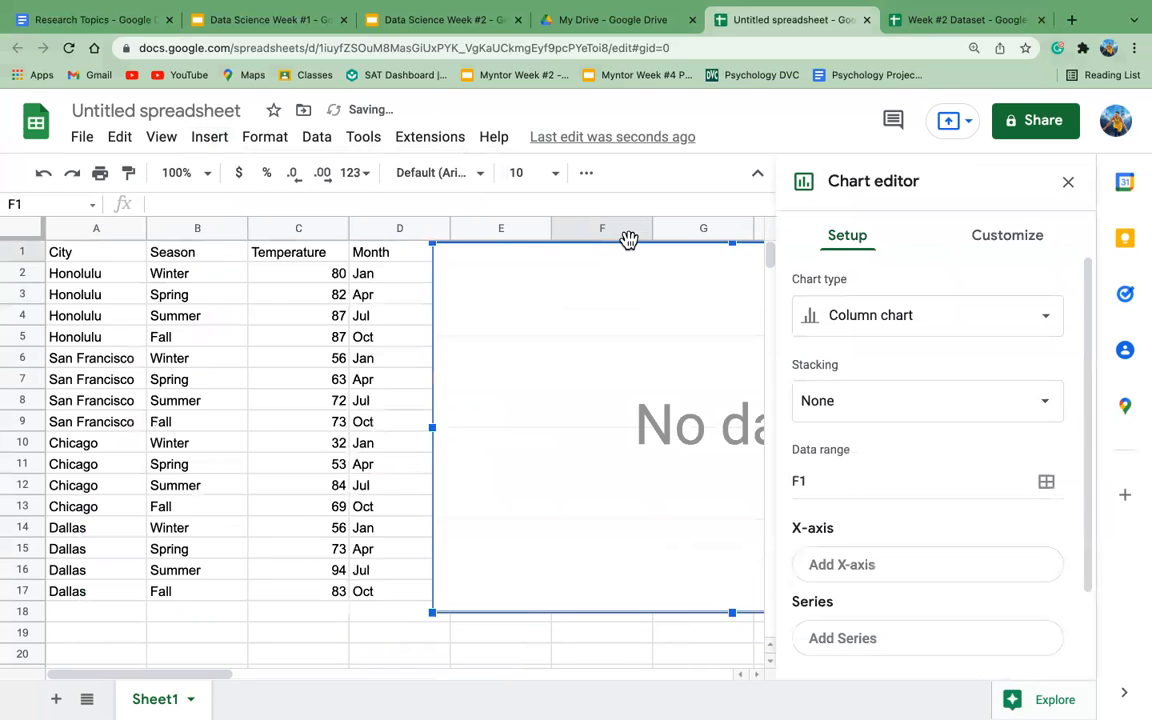
Change the chart type of the empty chart to Bar chart.
scroll(628, 247, right, 3)
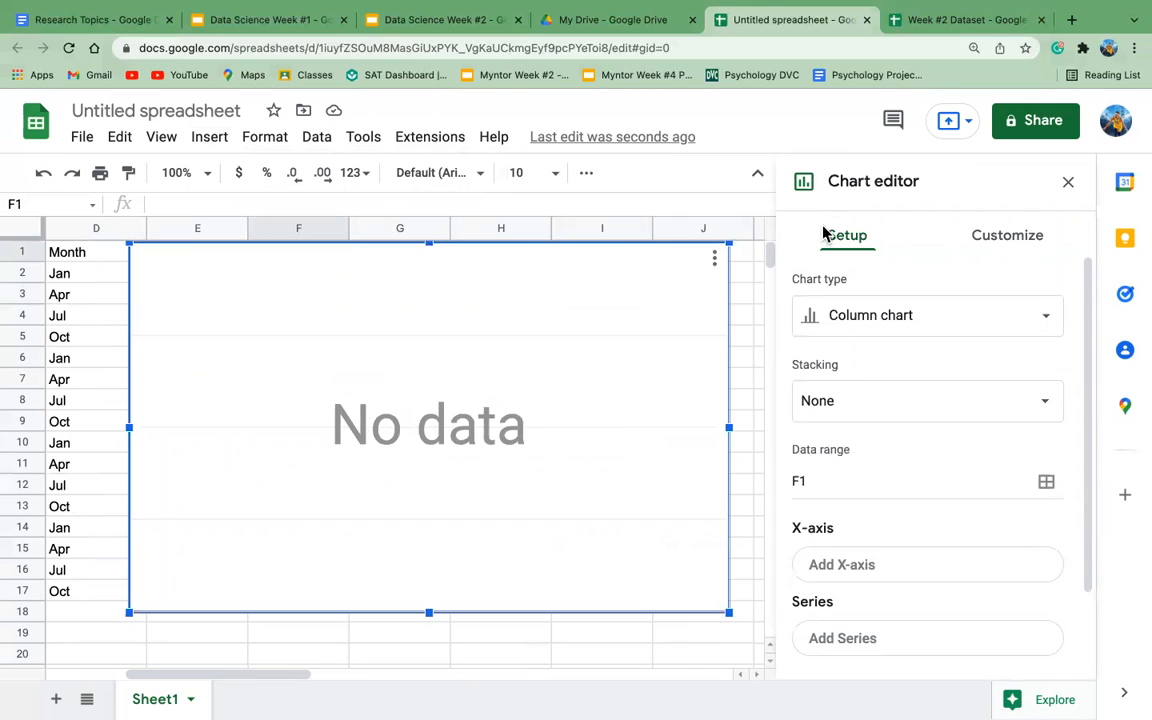
scroll(918, 279, down, 1)
click(900, 282)
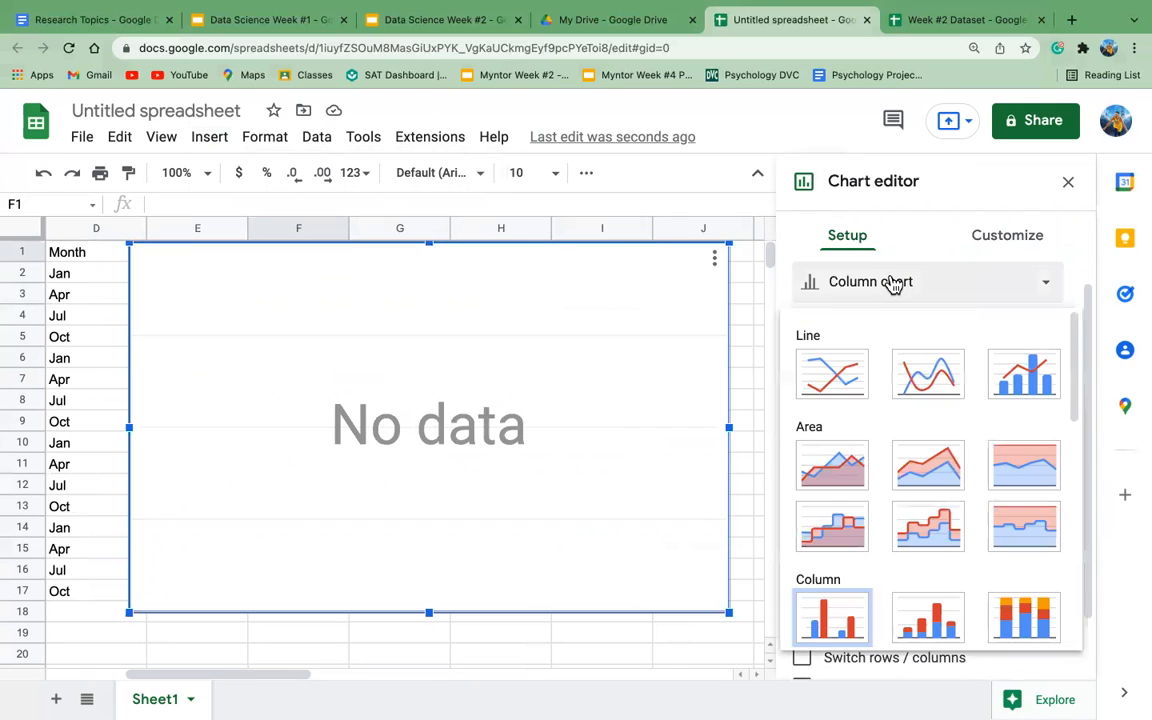
scroll(882, 406, down, 3)
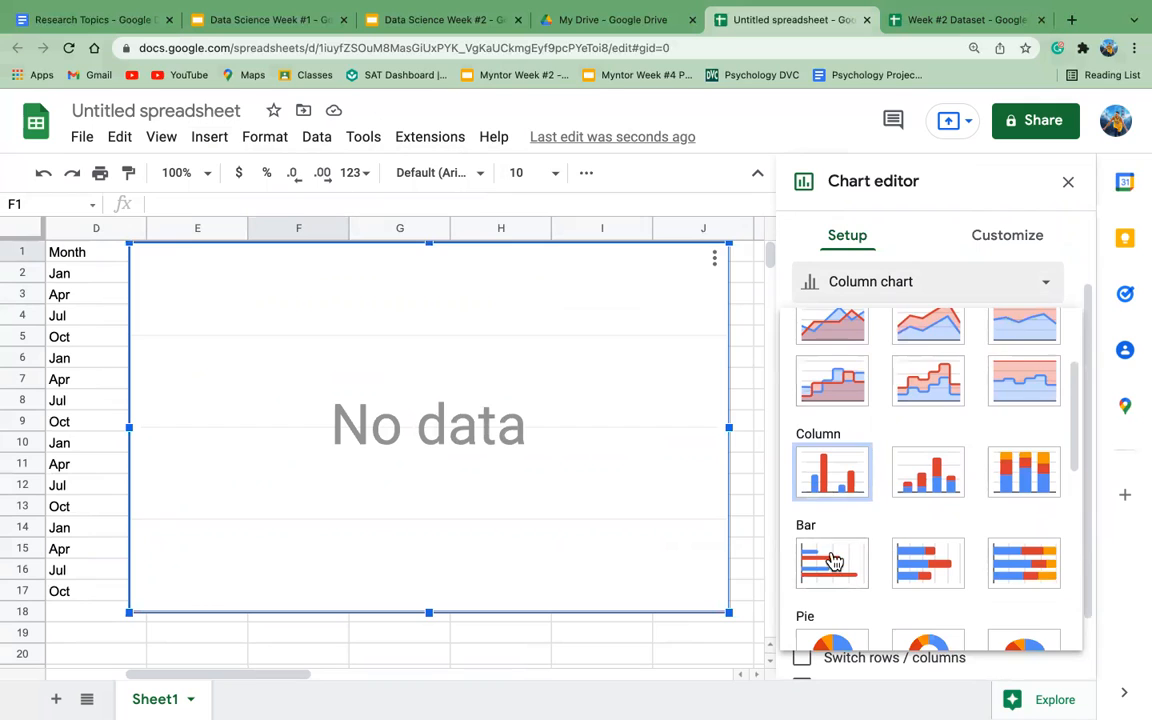
scroll(840, 545, down, 1)
scroll(843, 531, down, 2)
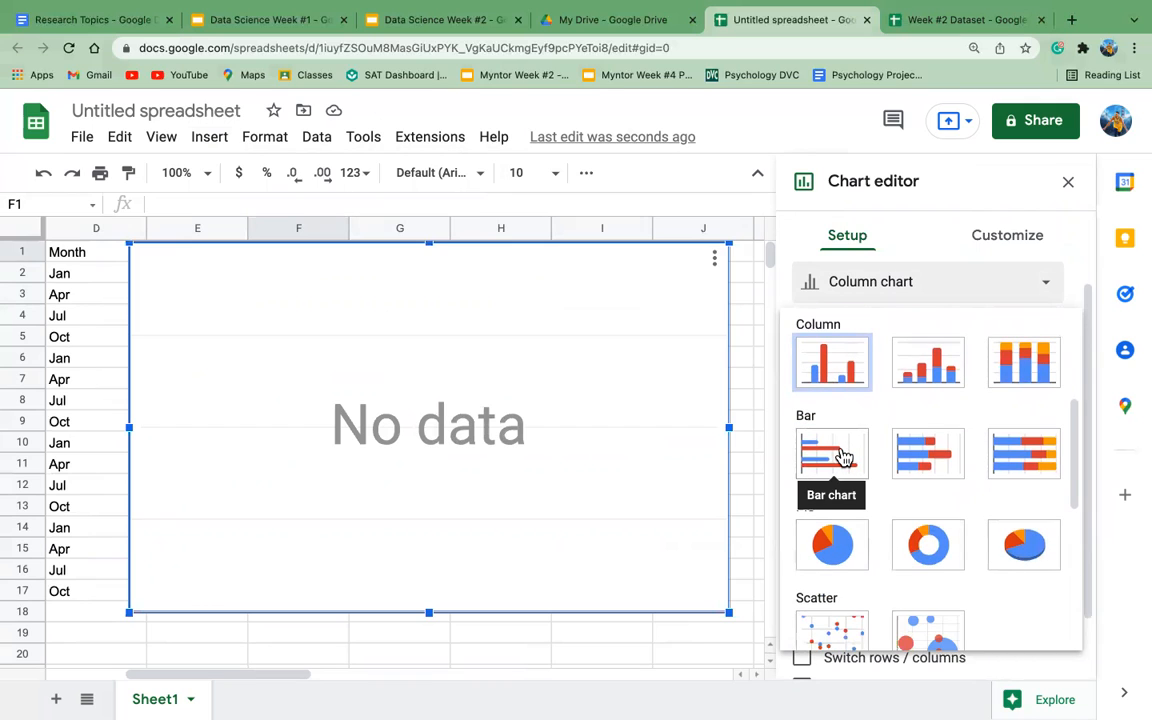
click(843, 457)
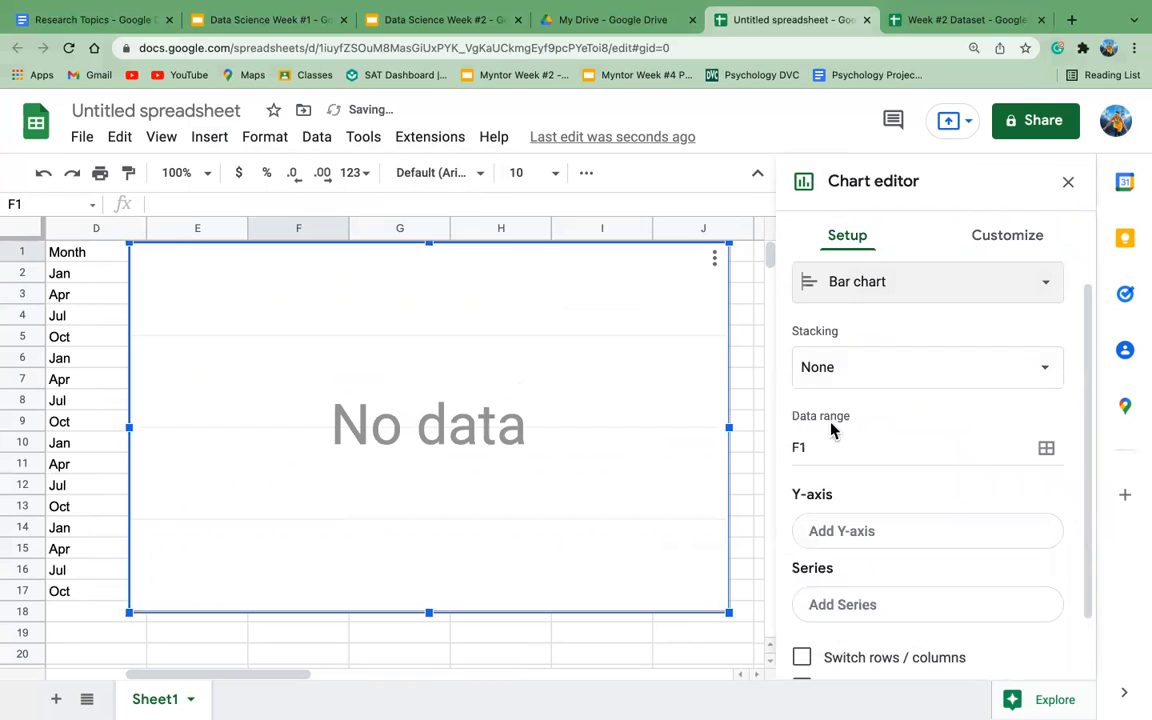
Set the bar chart's data range to A1:C17 and close the chart editor.
scroll(825, 450, up, 1)
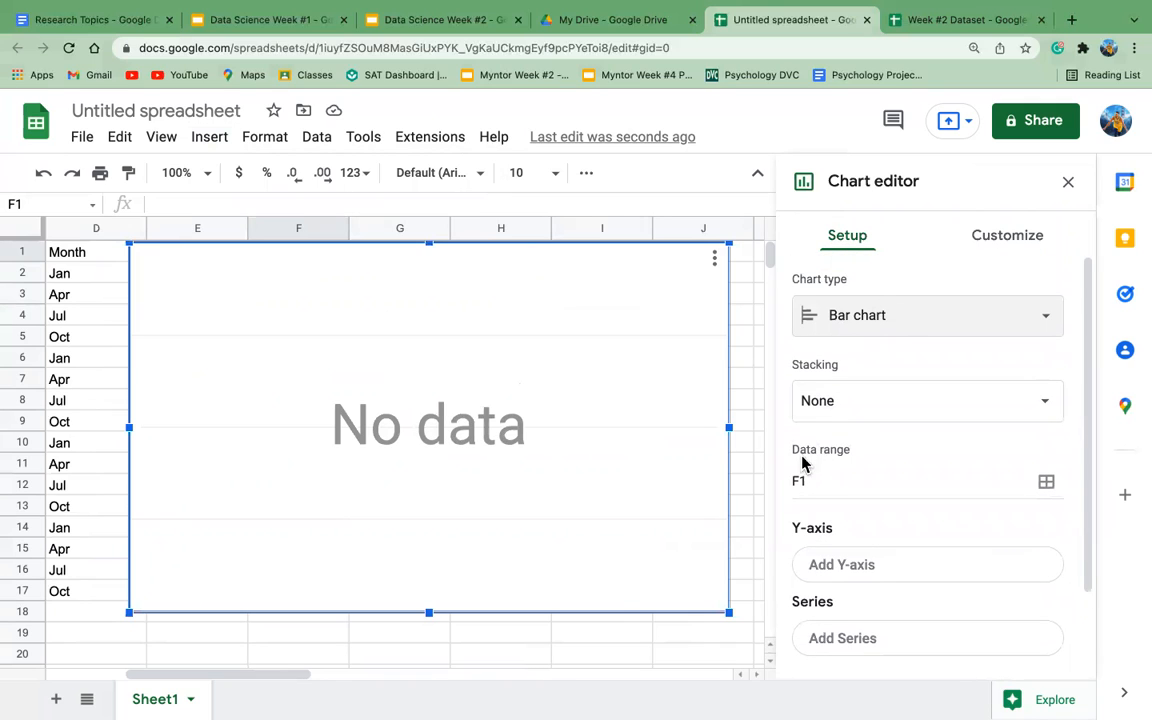
scroll(561, 386, left, 3)
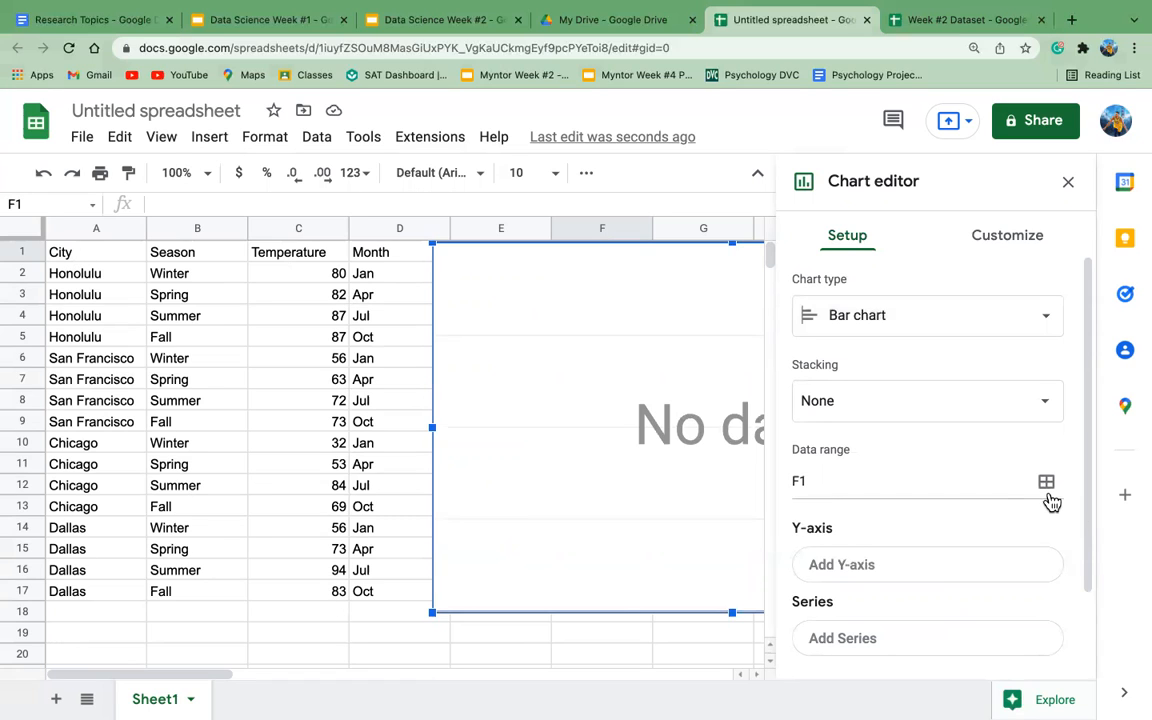
click(1046, 484)
key(BackSpace)
key(BackSpace)
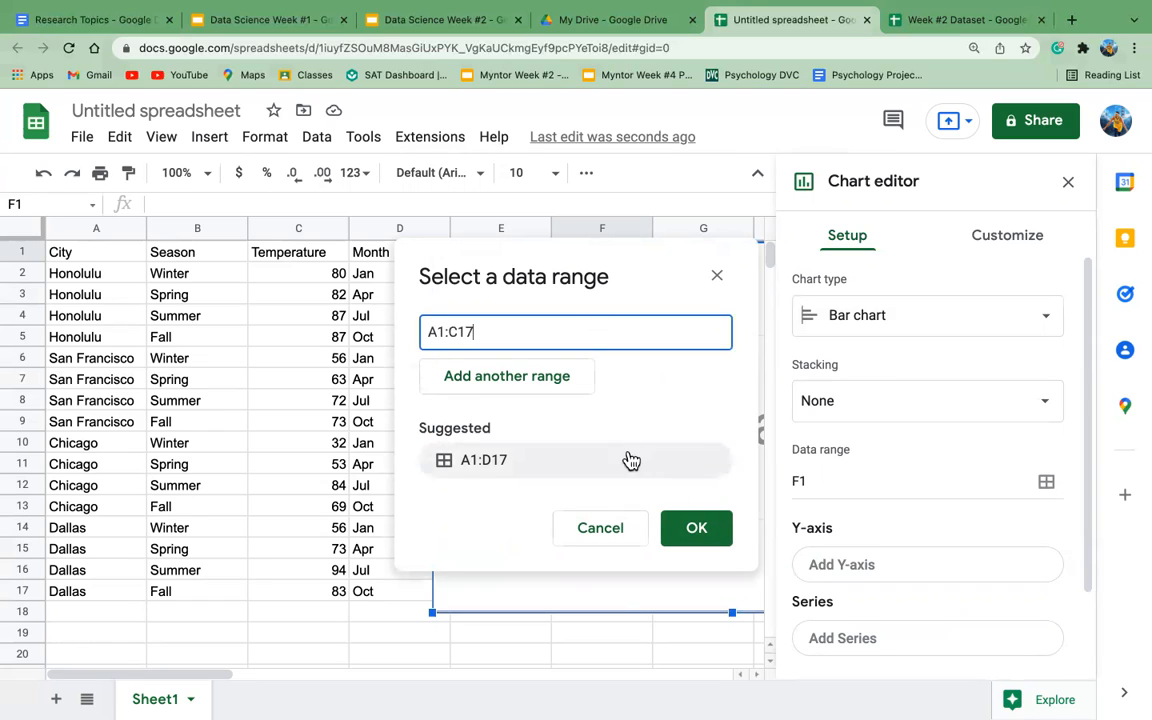
click(625, 414)
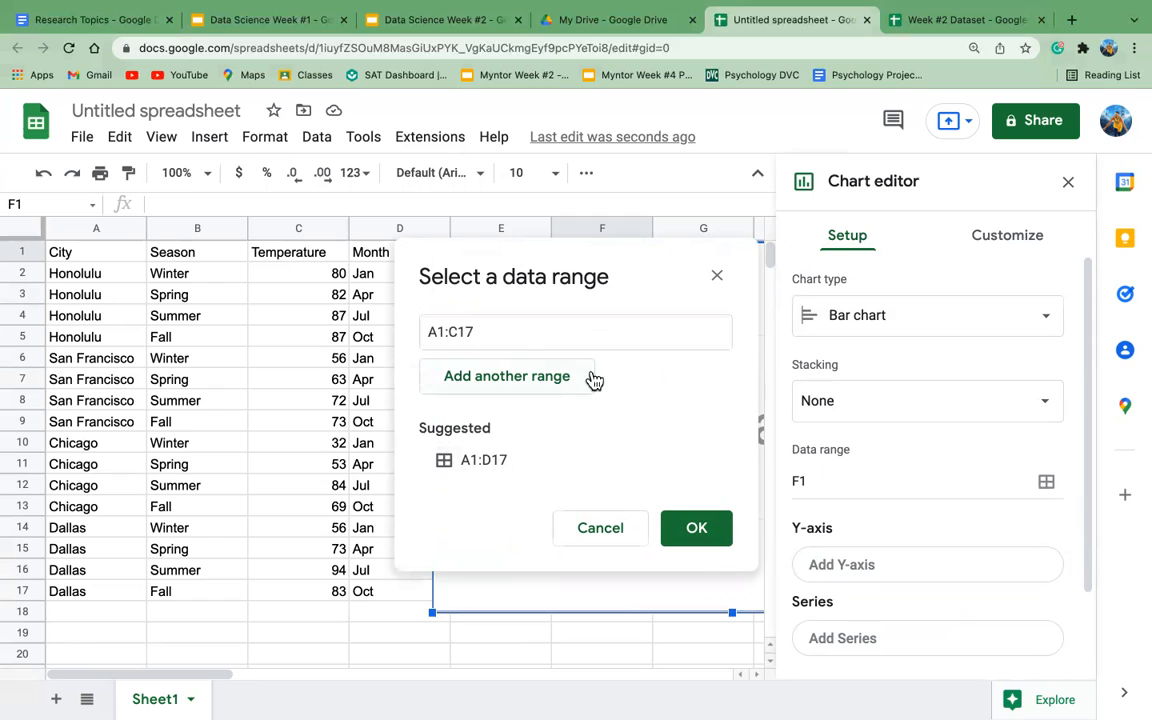
click(694, 548)
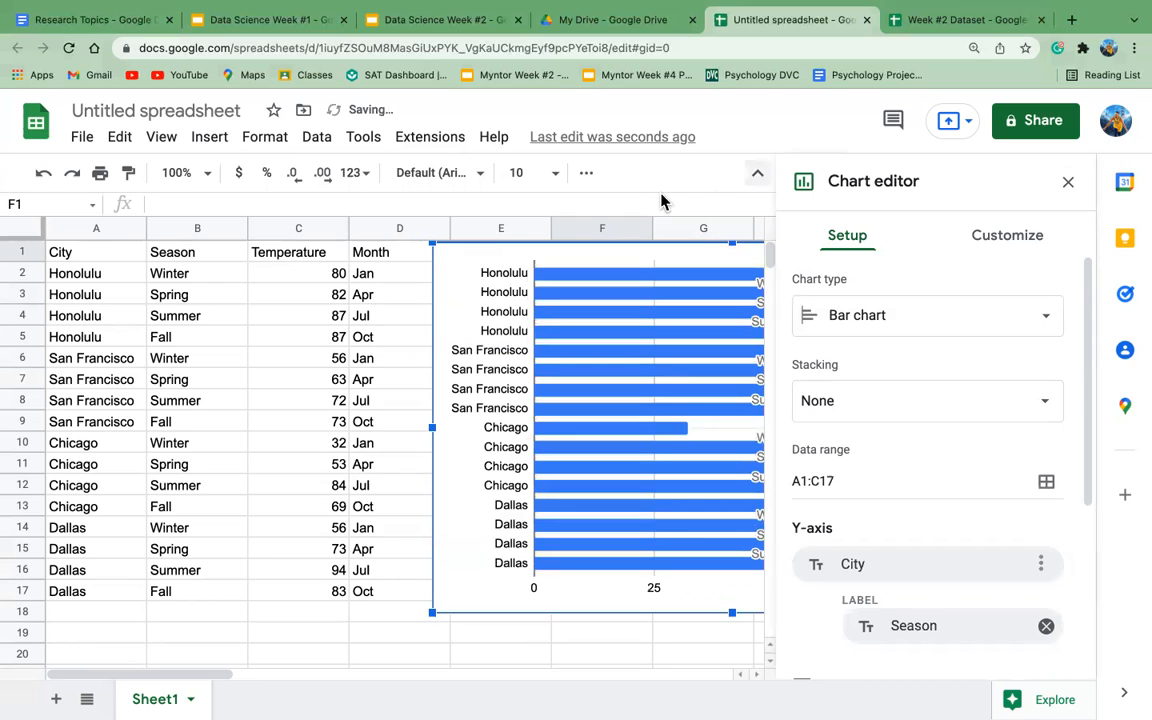
click(1067, 182)
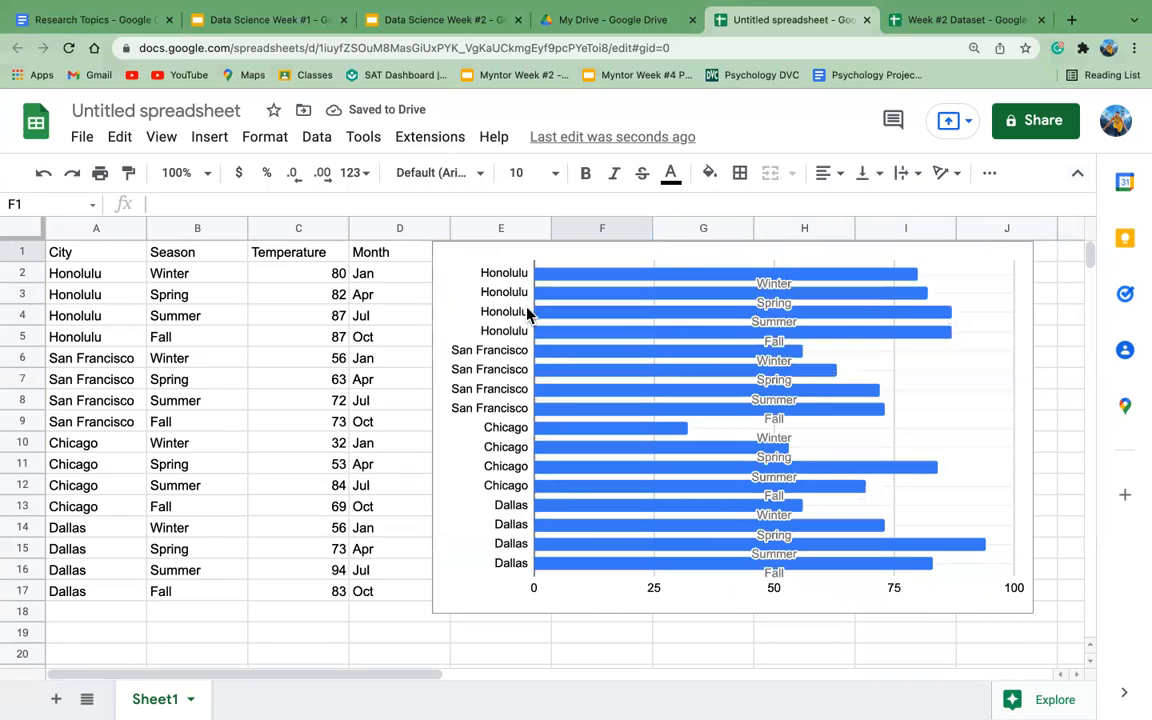
Remove the Season label from the bar chart's Y-axis in the chart setup and close the chart editor.
click(494, 267)
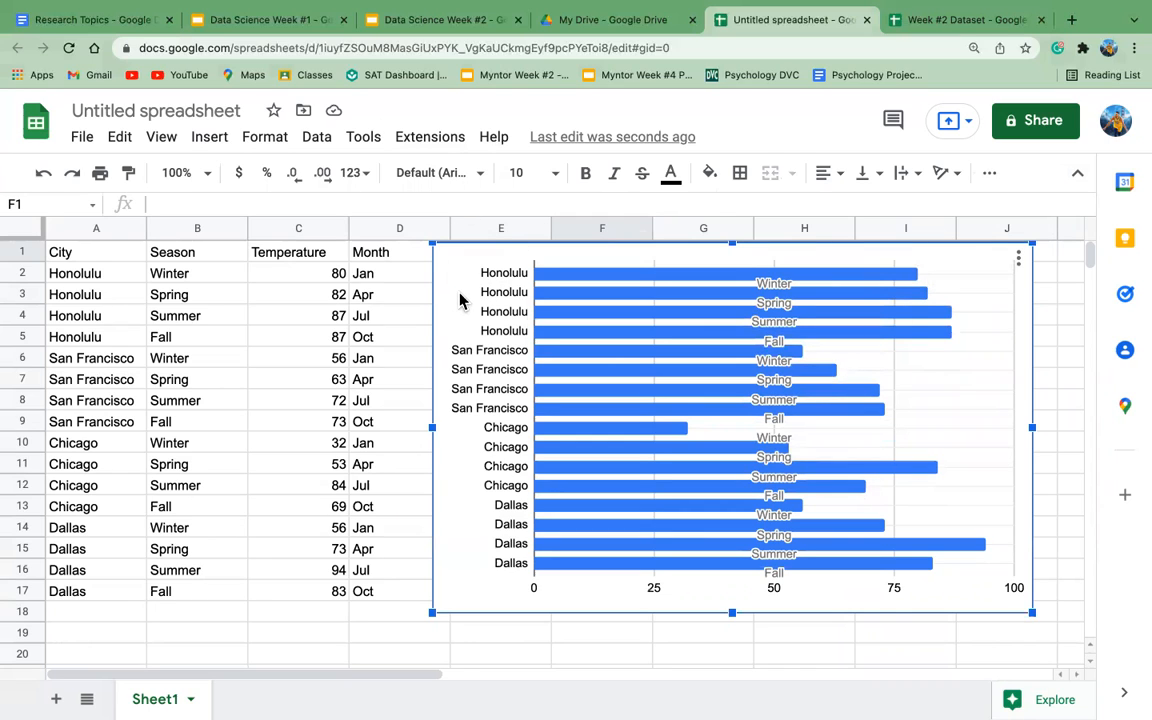
double_click(488, 292)
click(385, 272)
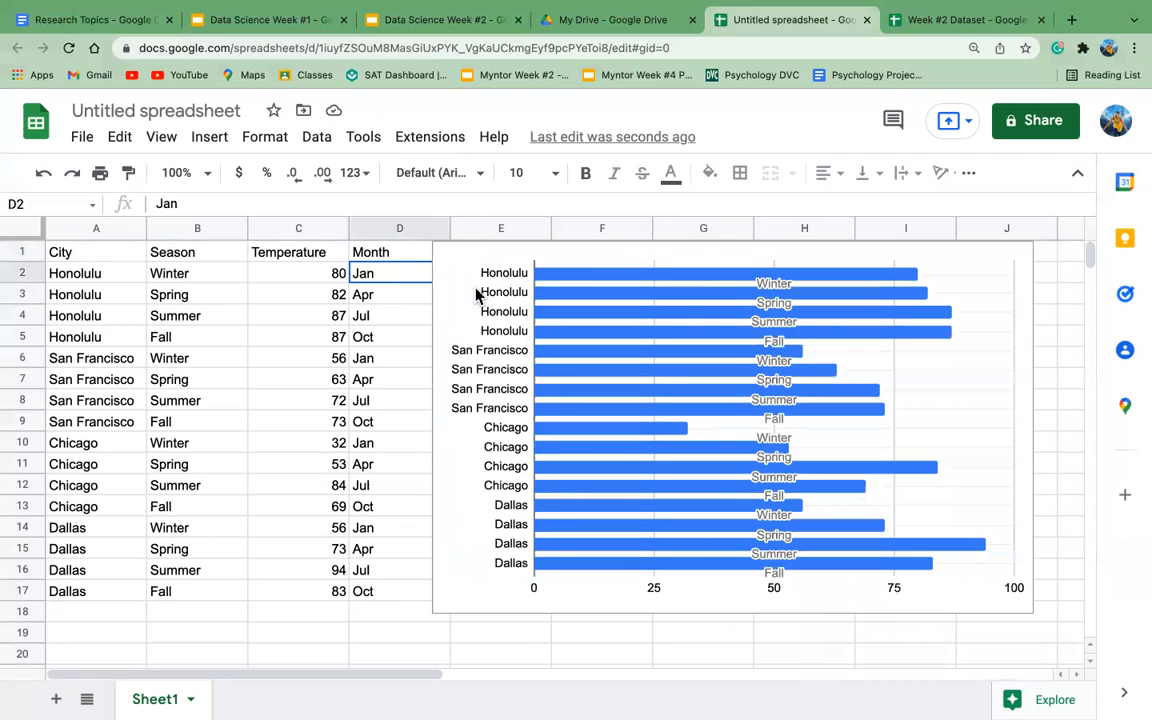
click(778, 292)
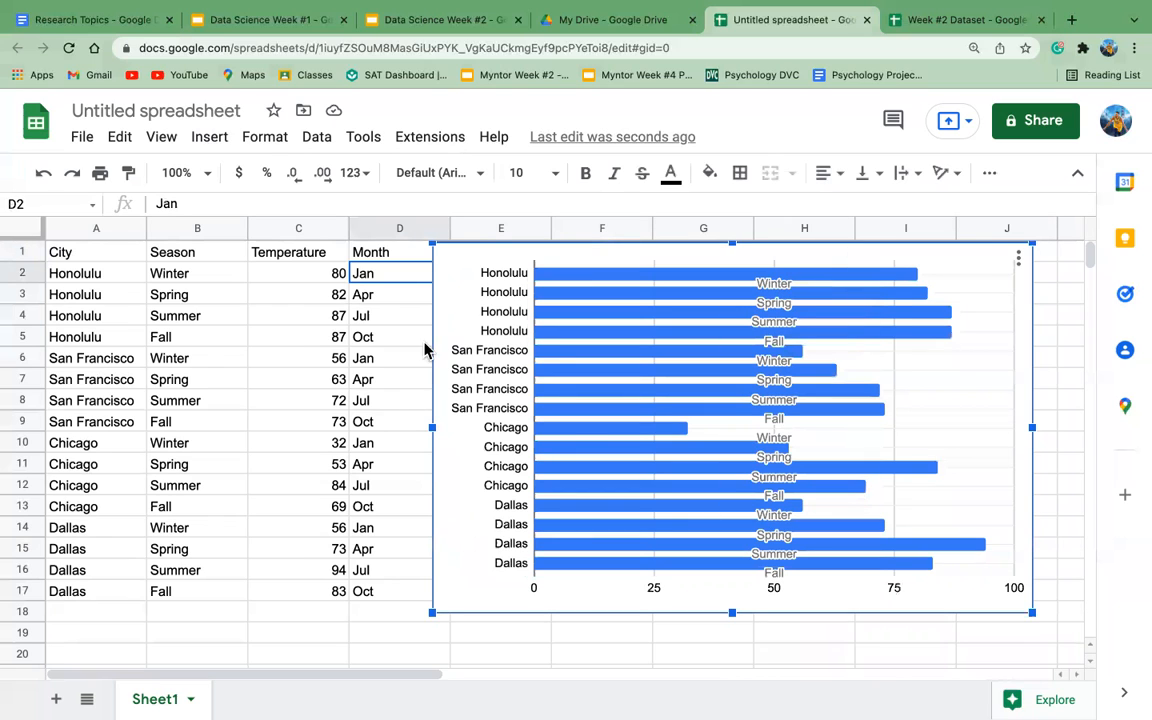
double_click(463, 288)
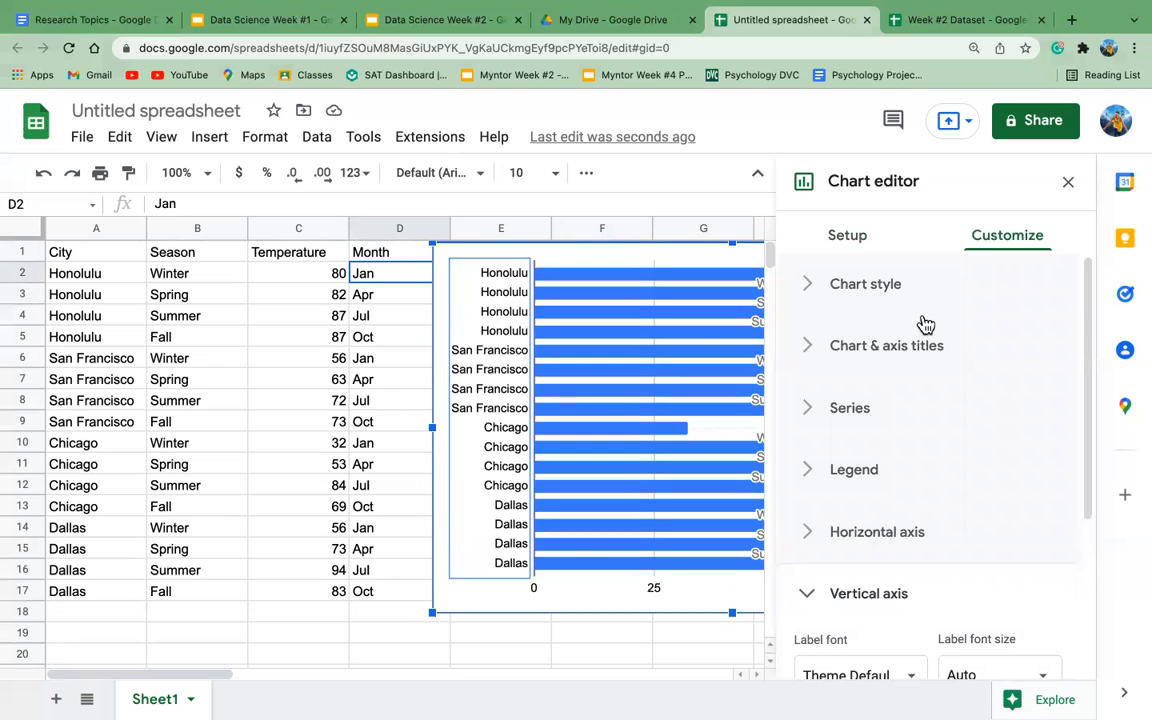
click(847, 236)
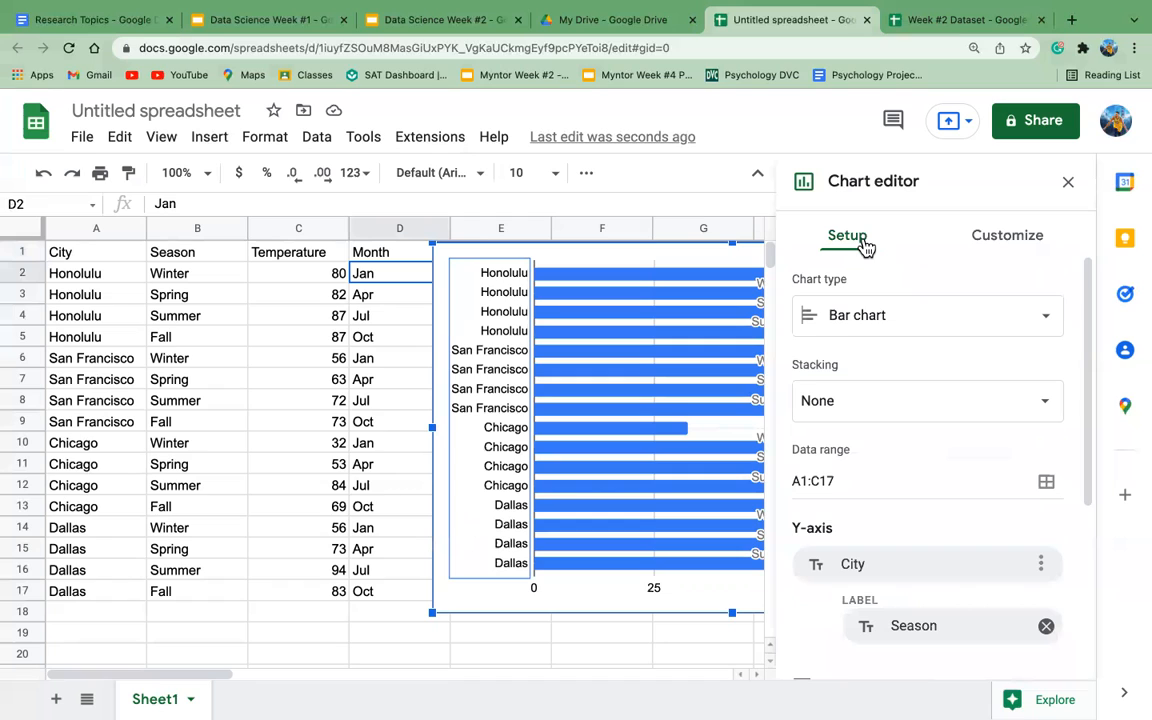
scroll(887, 332, down, 3)
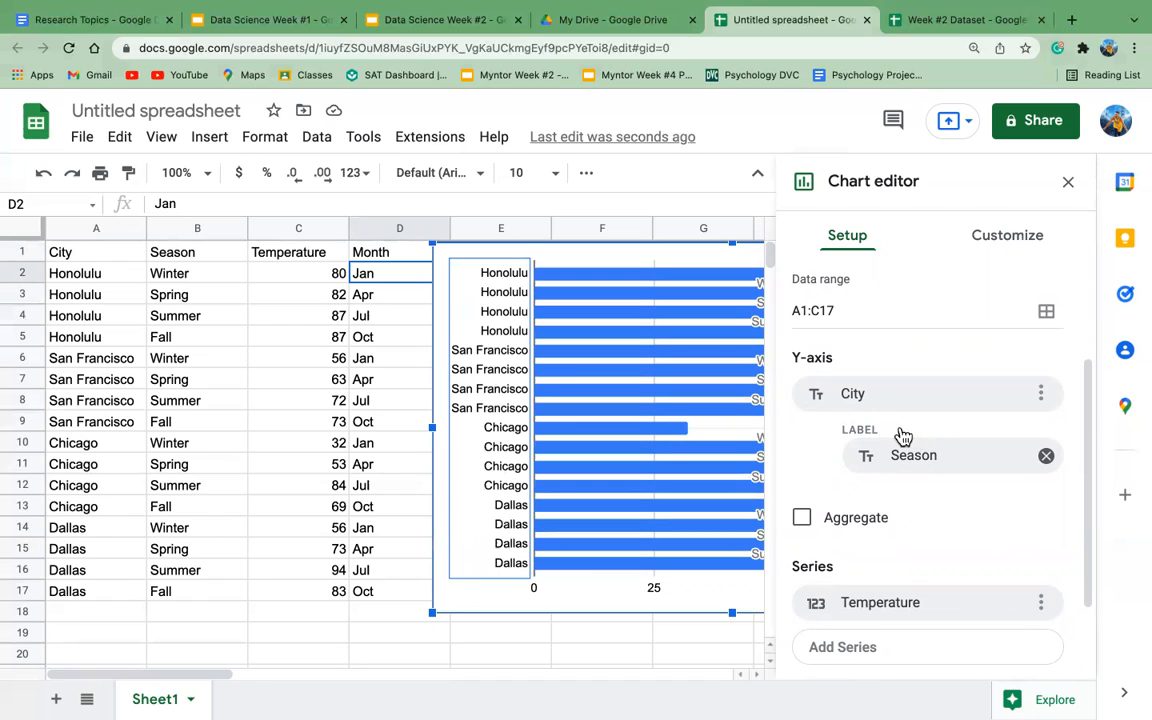
click(1045, 458)
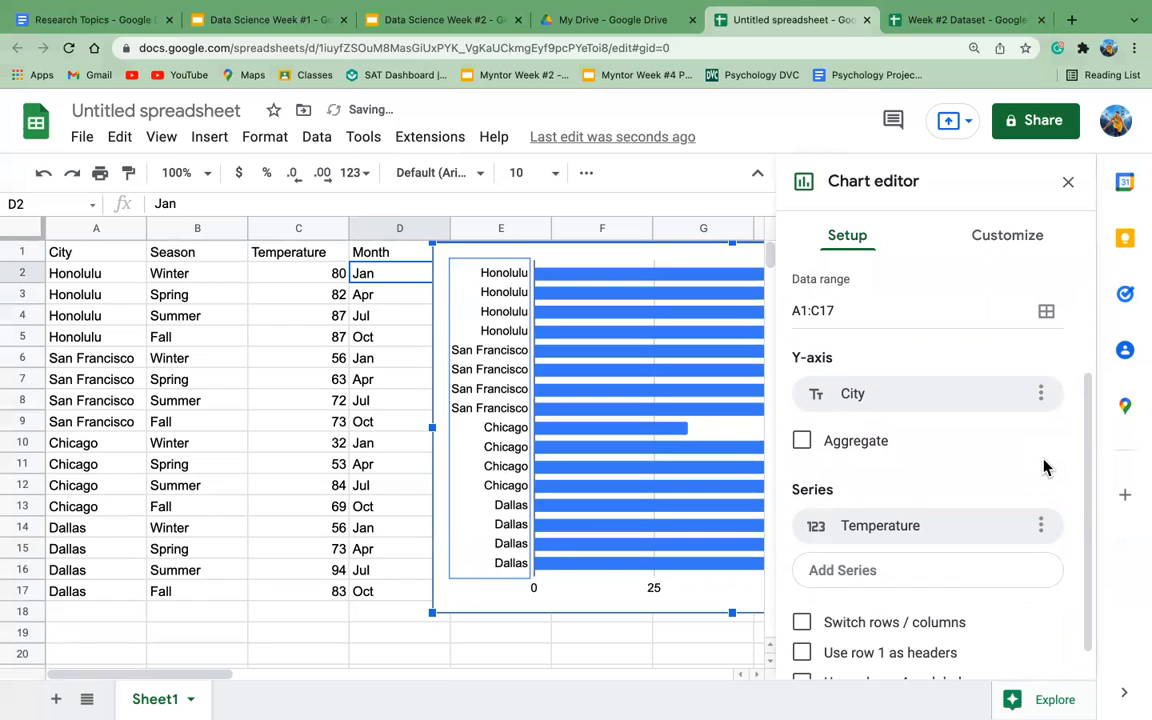
click(575, 636)
double_click(450, 297)
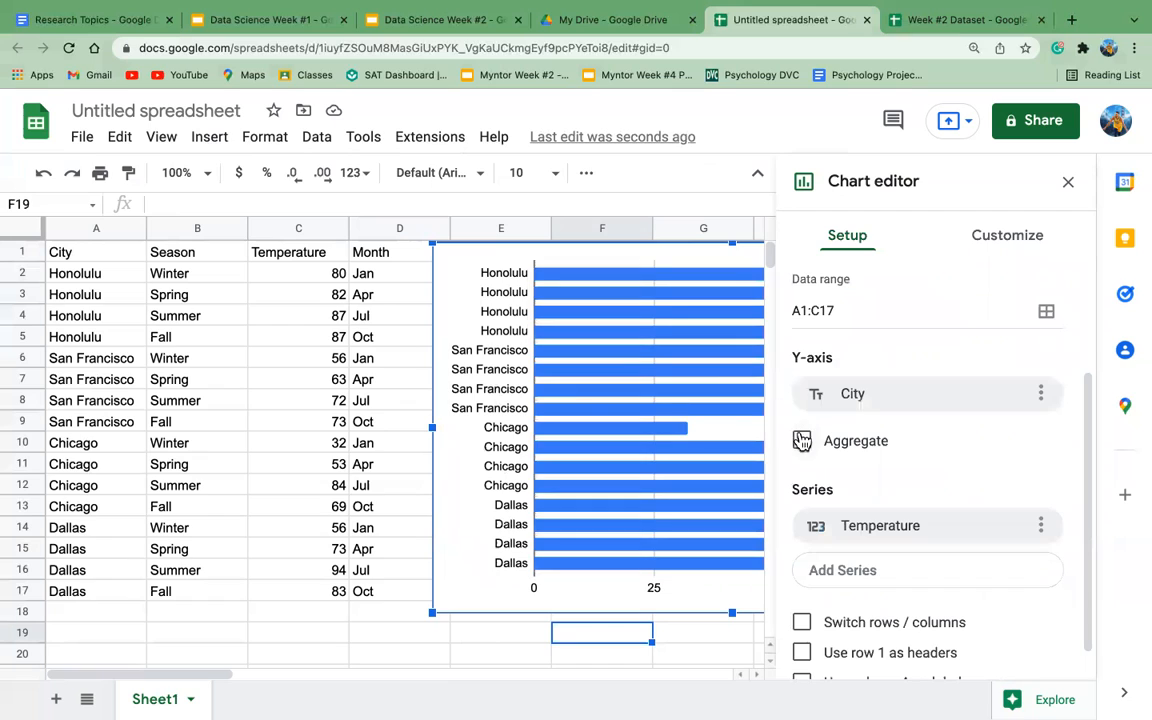
click(413, 577)
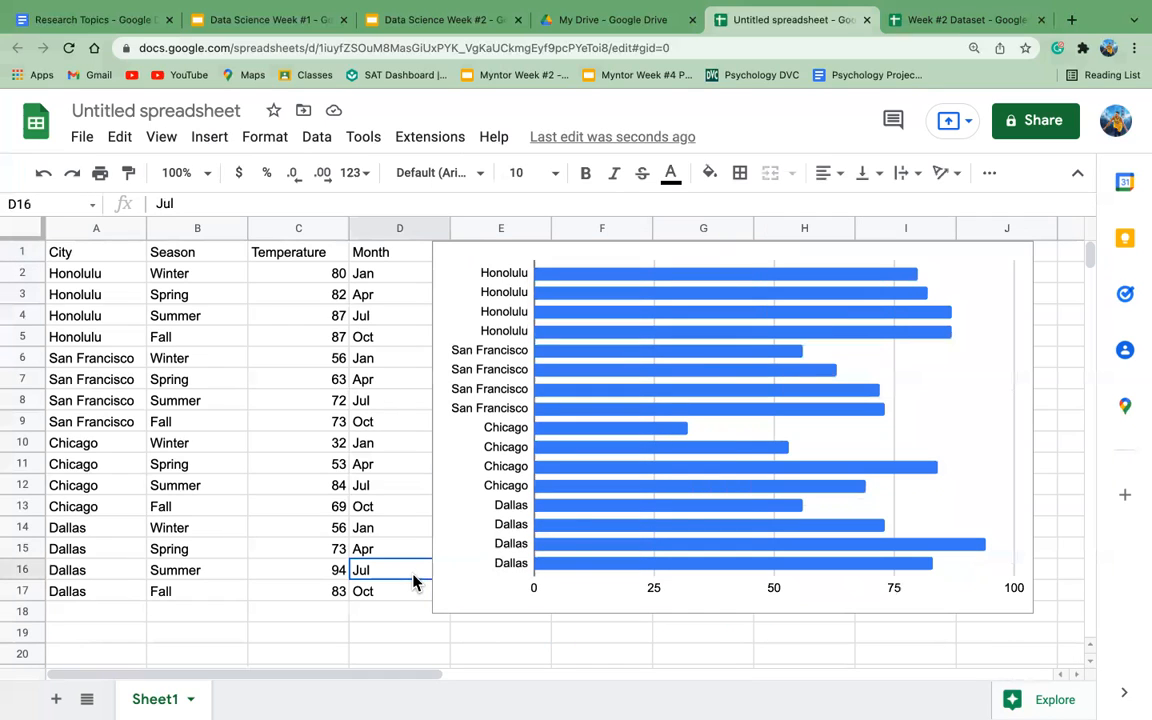
Compare the Honolulu temperatures in cells C2:C5 with the corresponding bars in the chart.
click(521, 279)
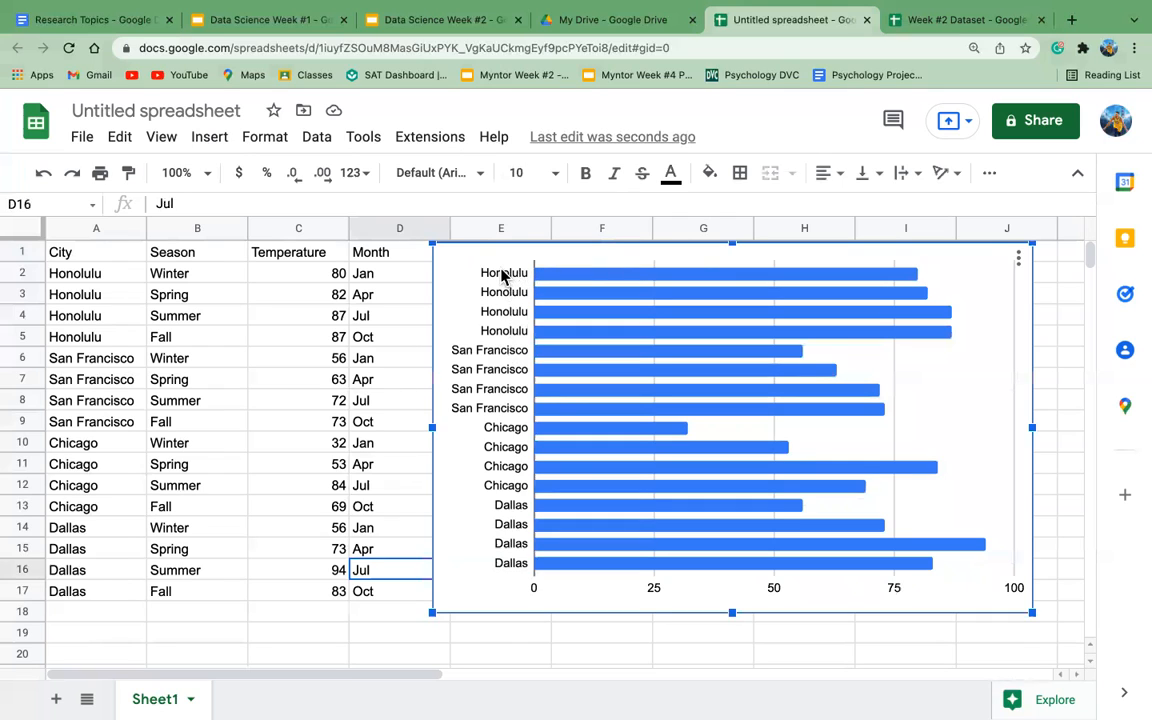
click(338, 281)
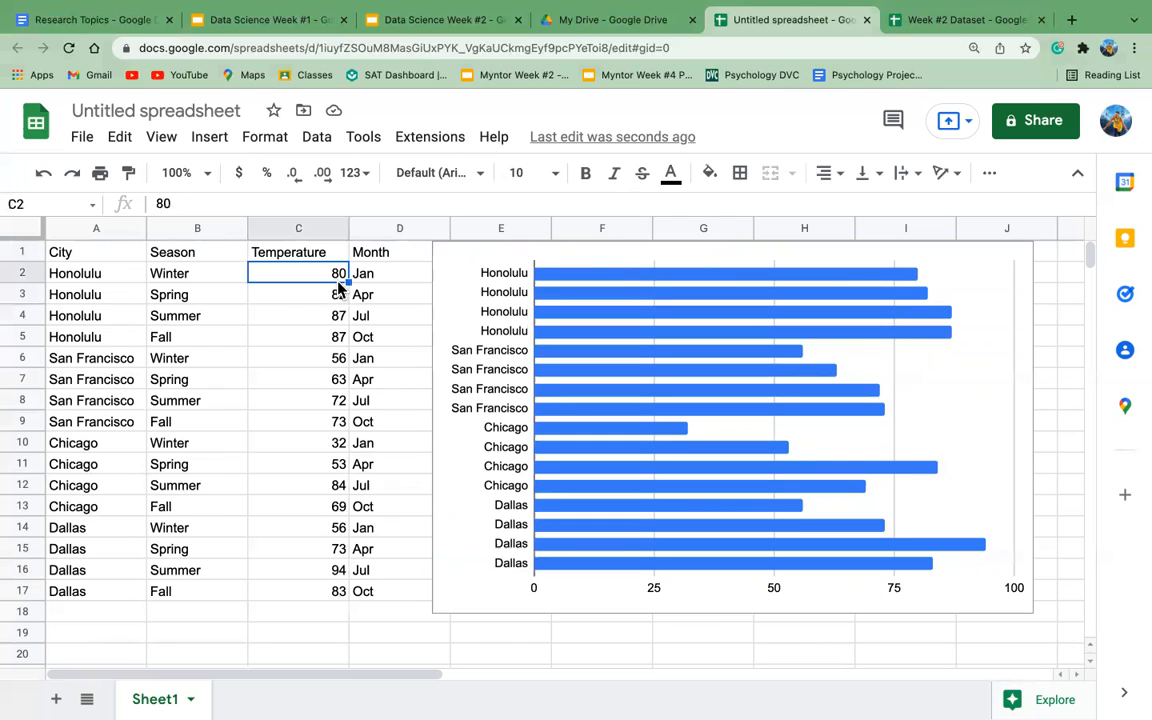
click(330, 297)
click(328, 316)
click(323, 340)
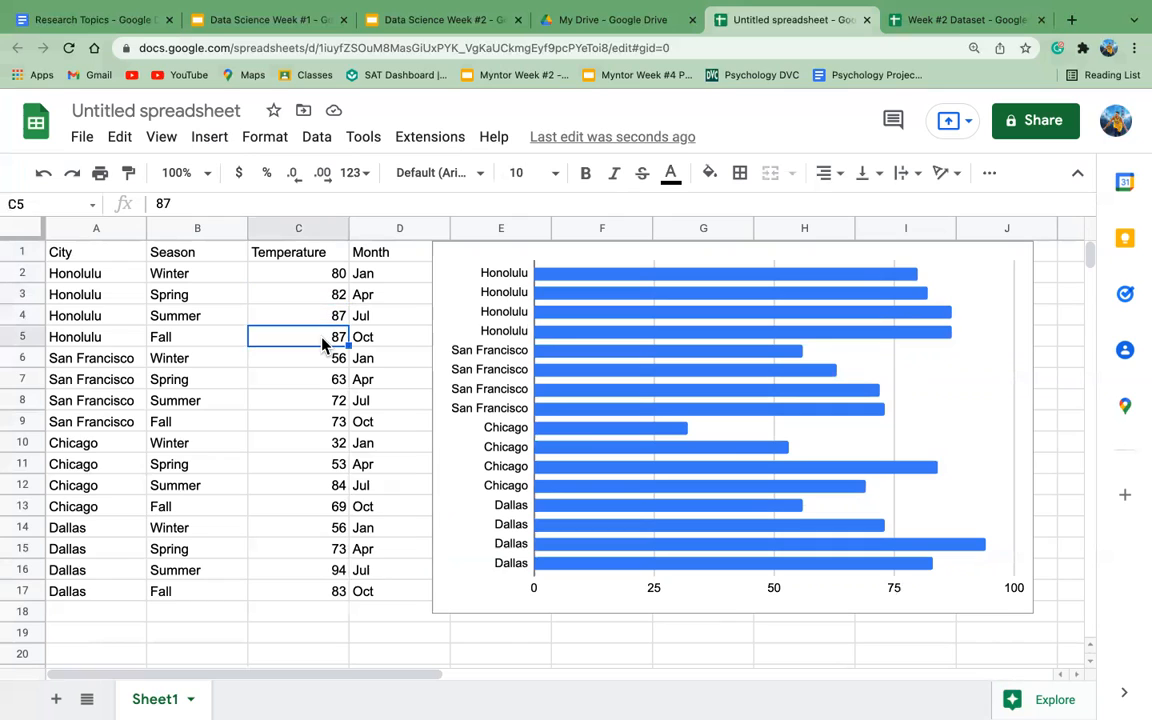
drag(340, 270, 332, 328)
click(336, 291)
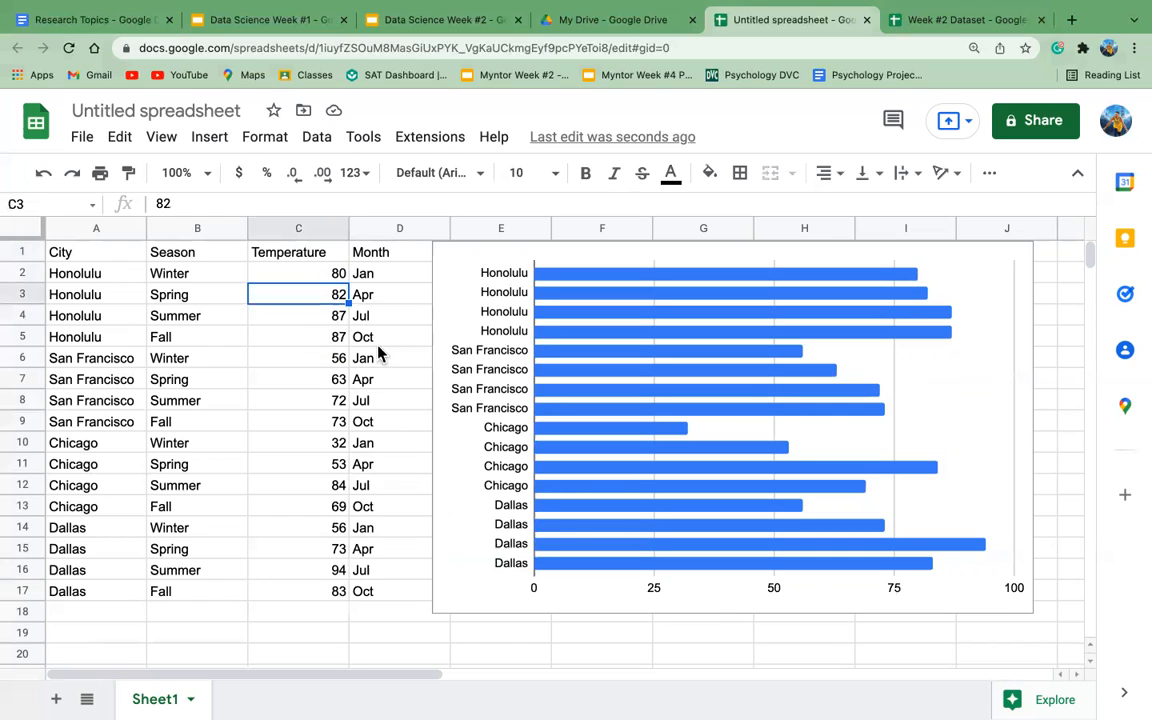
click(334, 340)
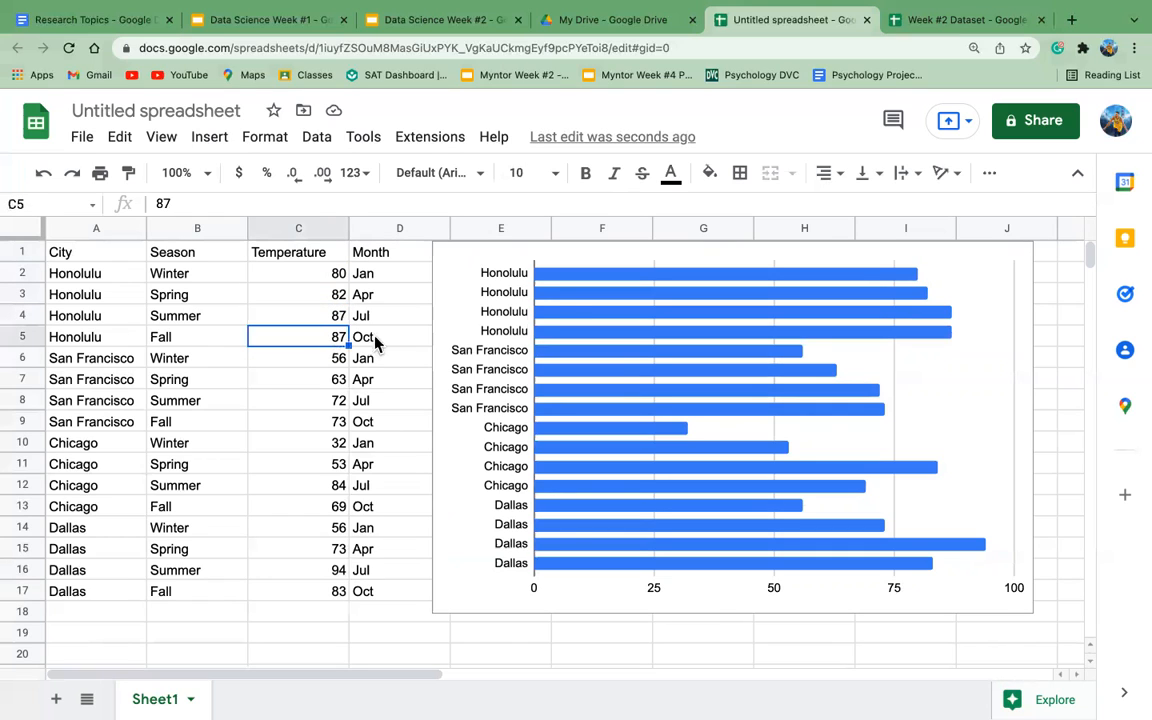
click(519, 278)
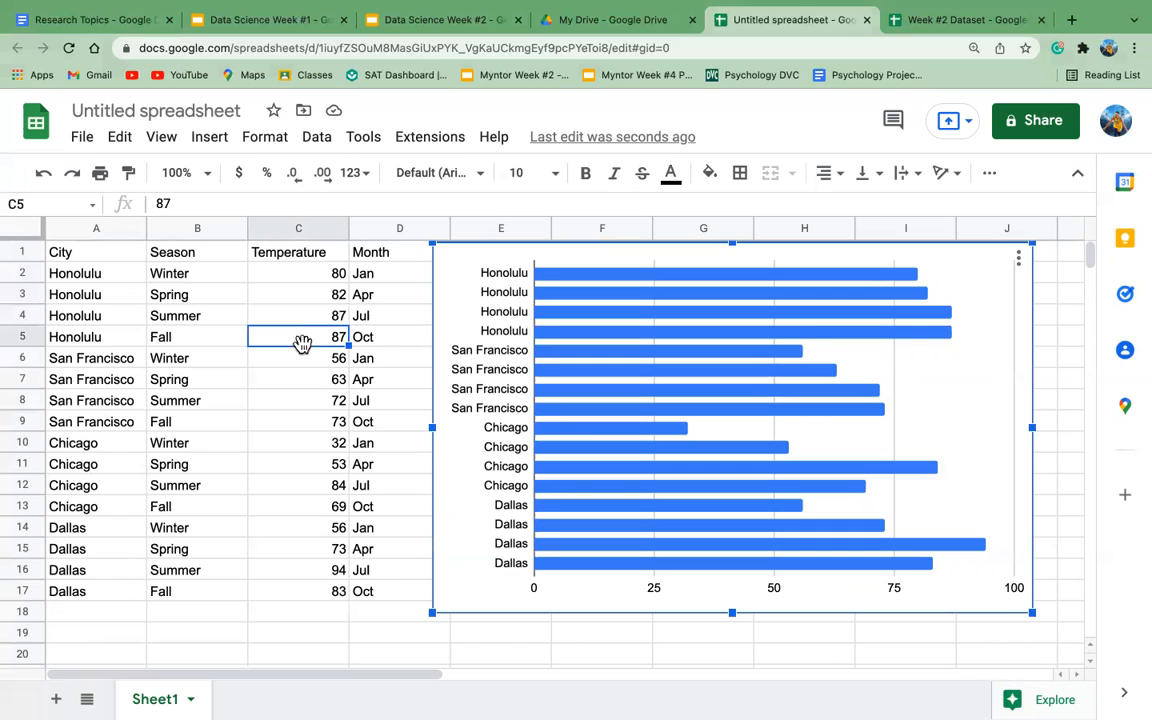
Aggregate the bar chart's temperatures by city and close the chart editor.
double_click(462, 294)
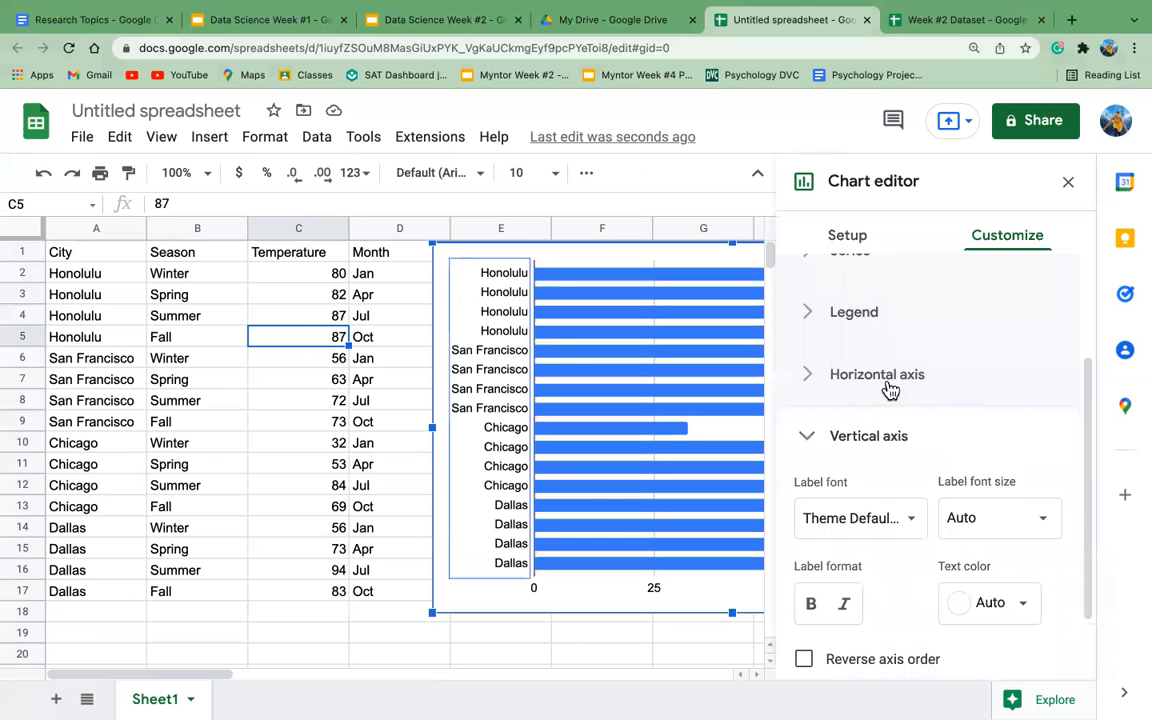
click(840, 236)
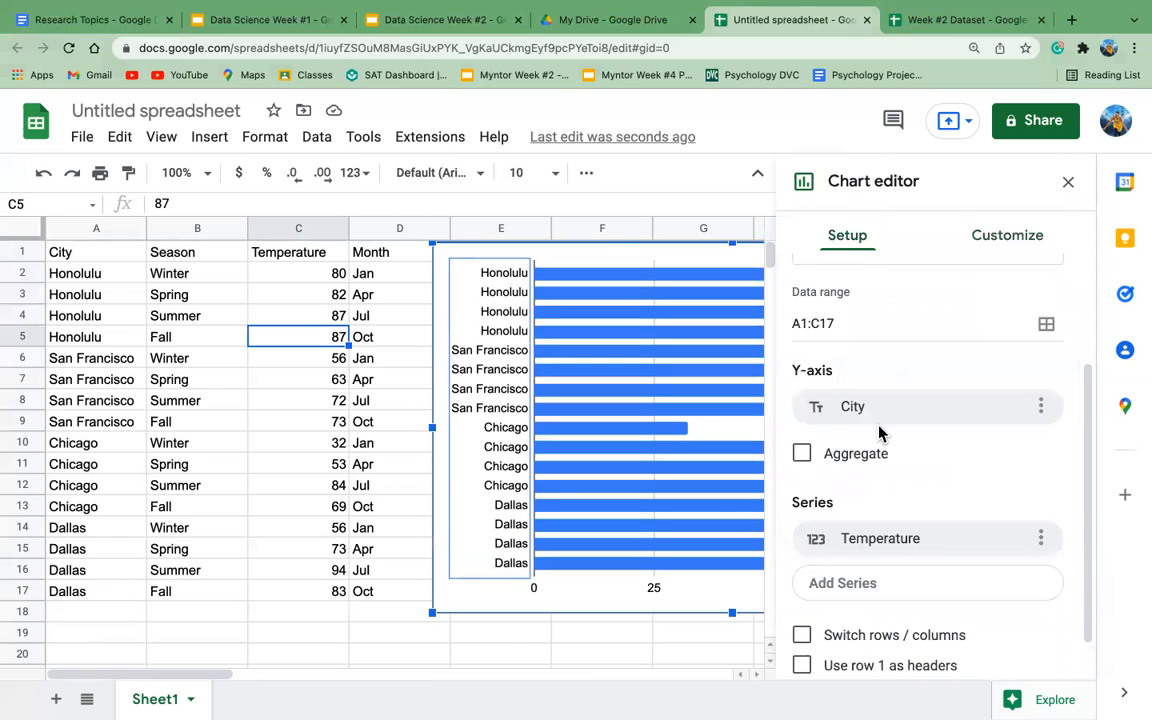
click(808, 453)
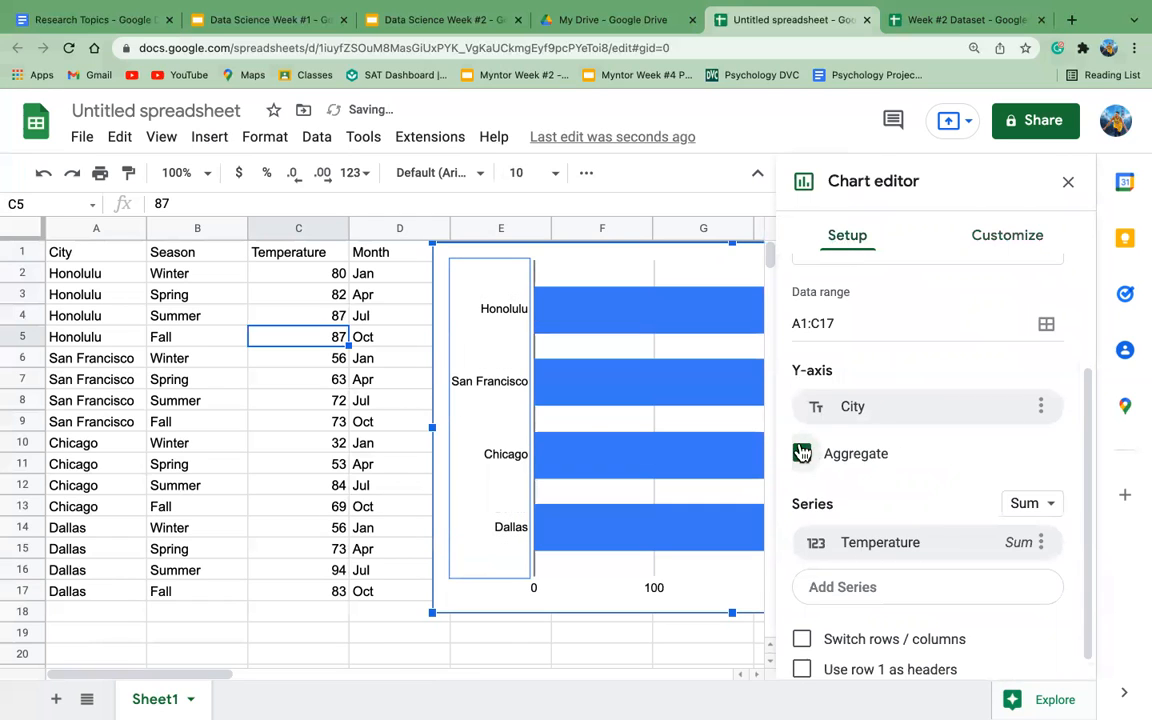
click(420, 360)
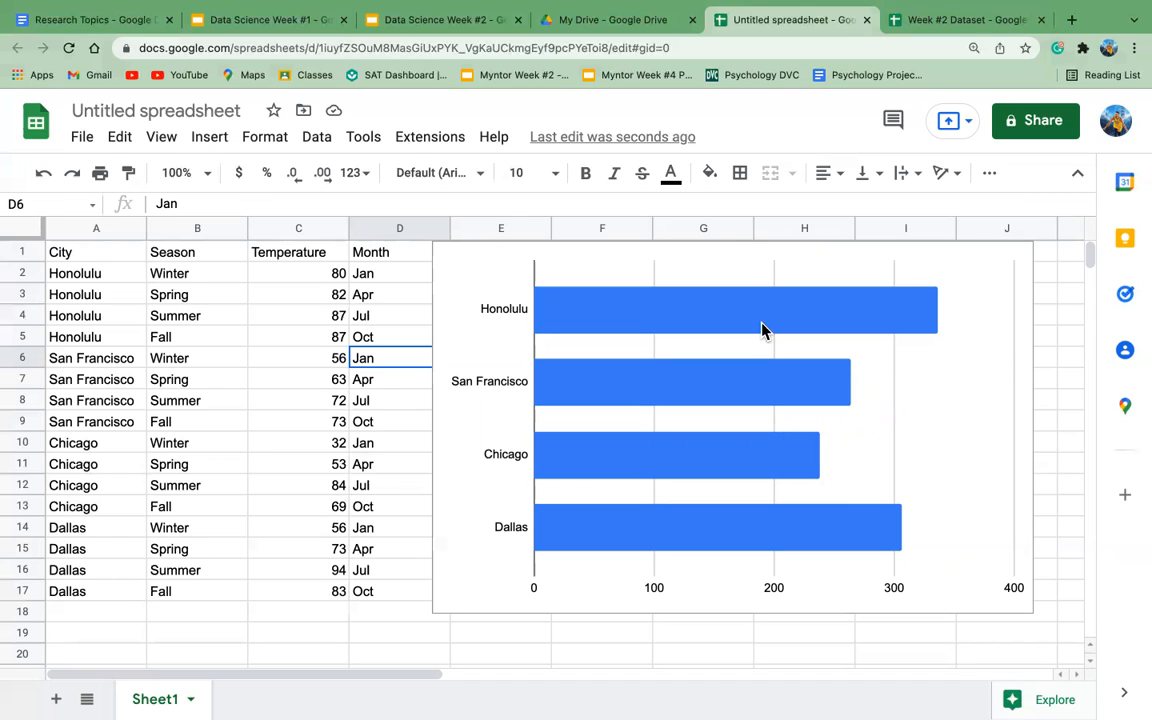
Examine the Honolulu temperatures in column C that are combined in the aggregated Honolulu bar.
double_click(736, 270)
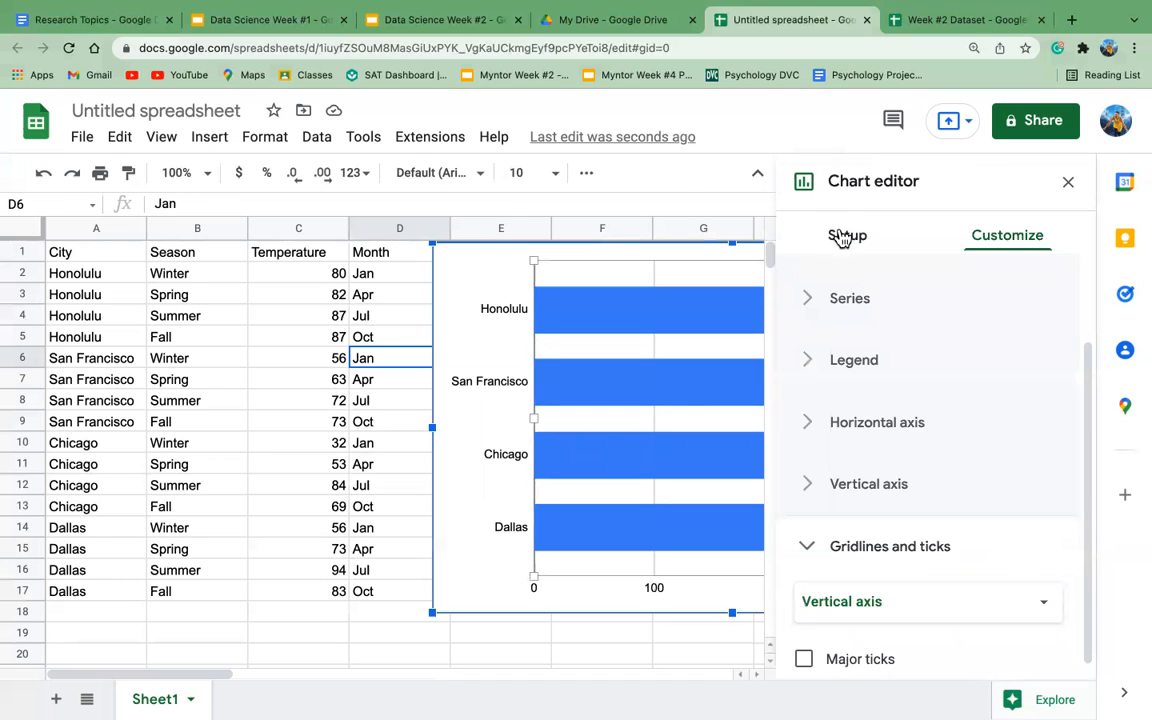
click(847, 235)
click(389, 341)
drag(309, 252, 330, 316)
click(325, 352)
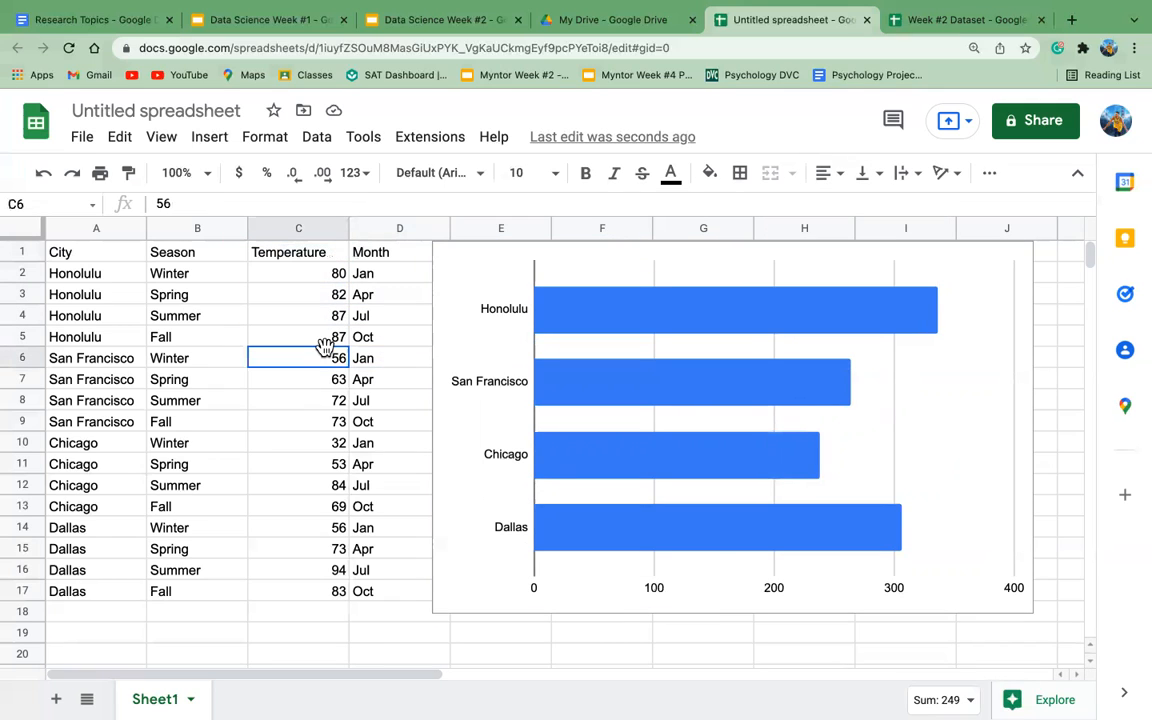
click(325, 280)
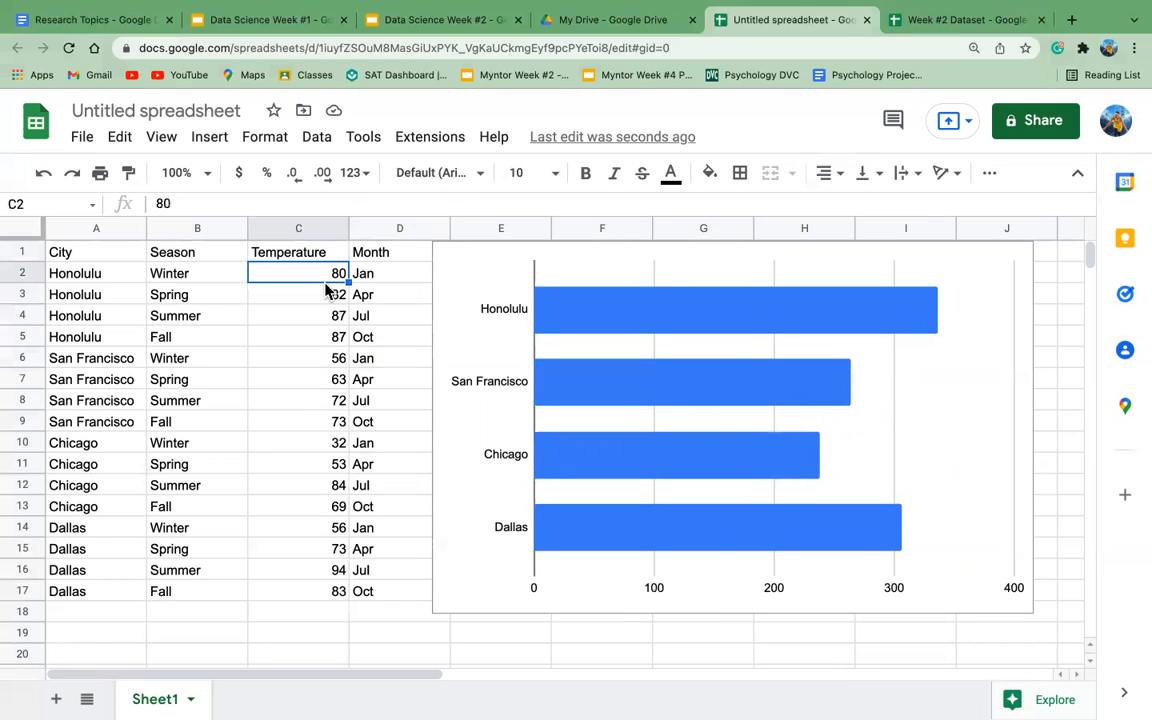
Set the aggregation of the bar chart's Temperature series to Average and close the chart editor.
double_click(636, 310)
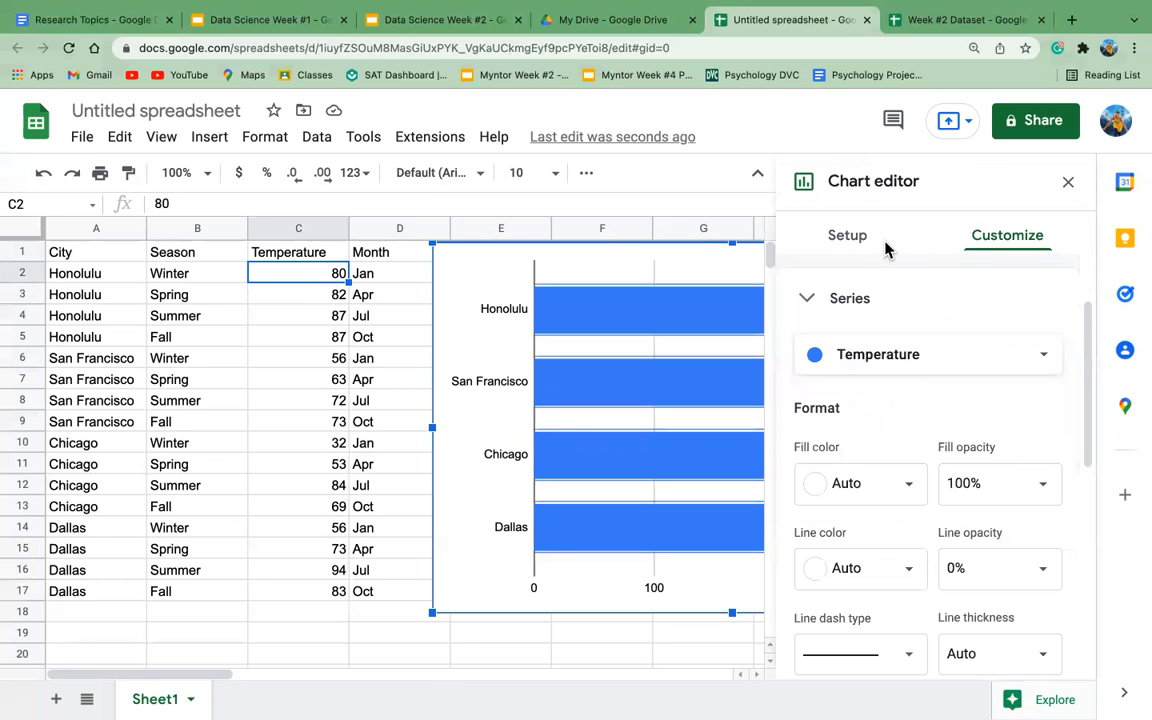
click(858, 240)
scroll(879, 373, down, 2)
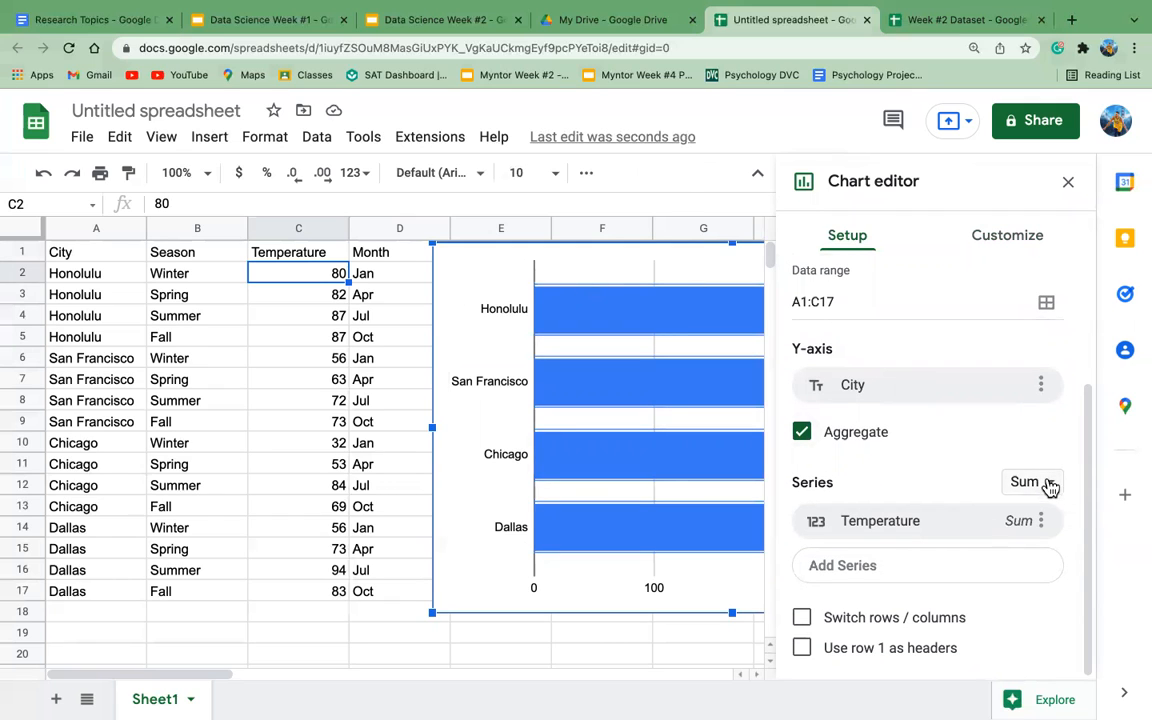
click(1047, 486)
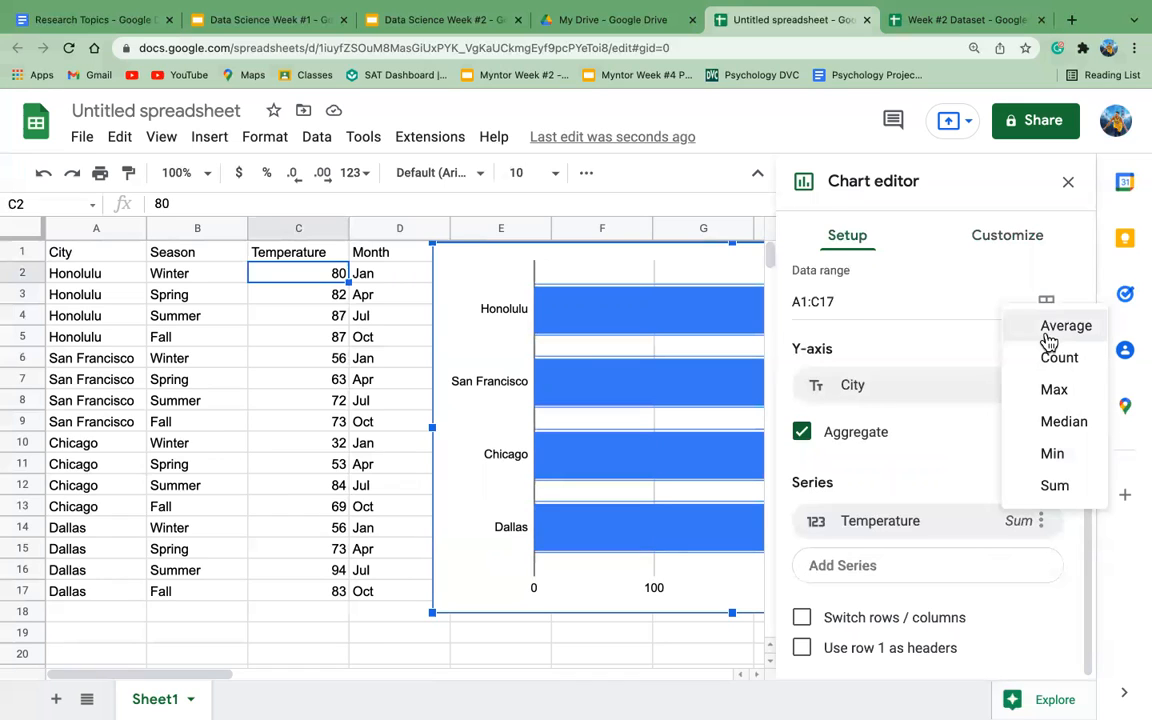
click(1048, 338)
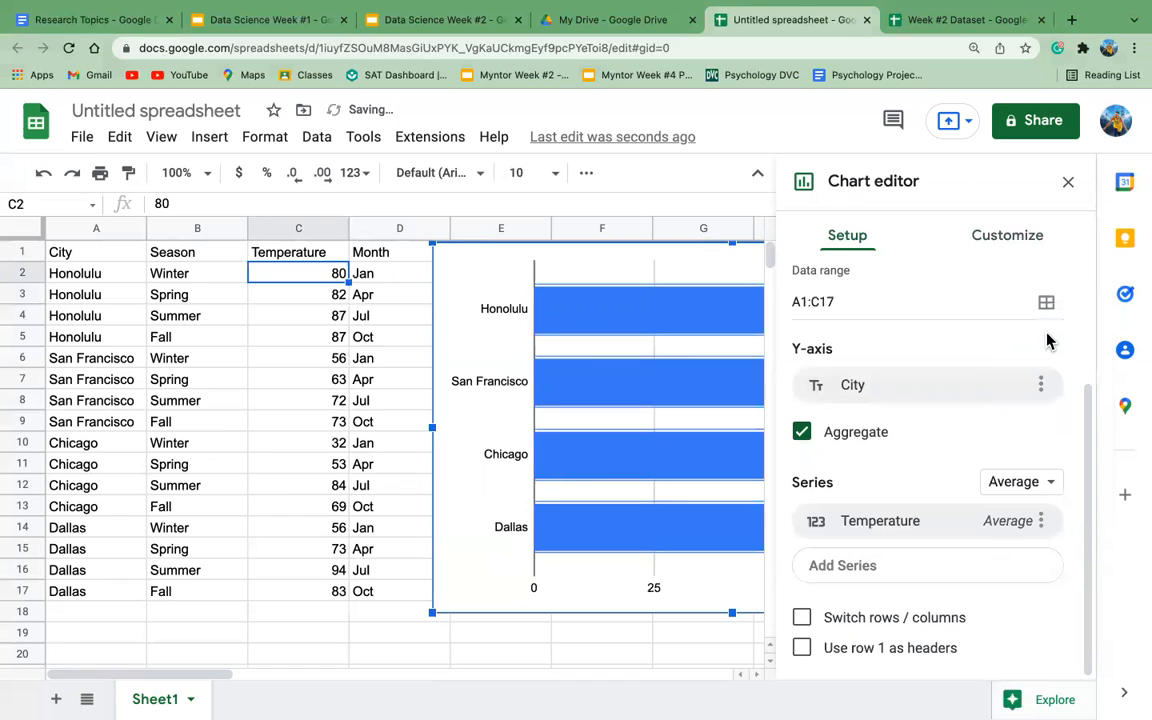
click(588, 638)
click(866, 306)
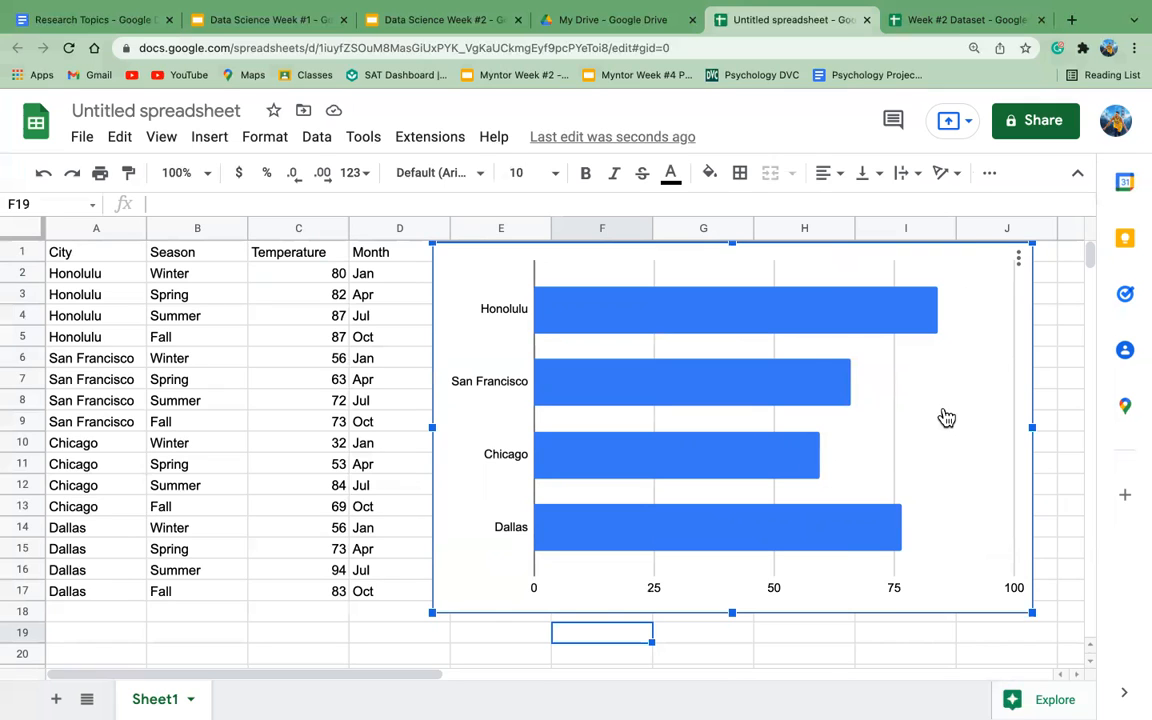
Change the bar chart to the suggested pie chart of Temperature using ranges A1:A17 and C1:C17.
double_click(946, 417)
click(866, 245)
scroll(851, 352, up, 2)
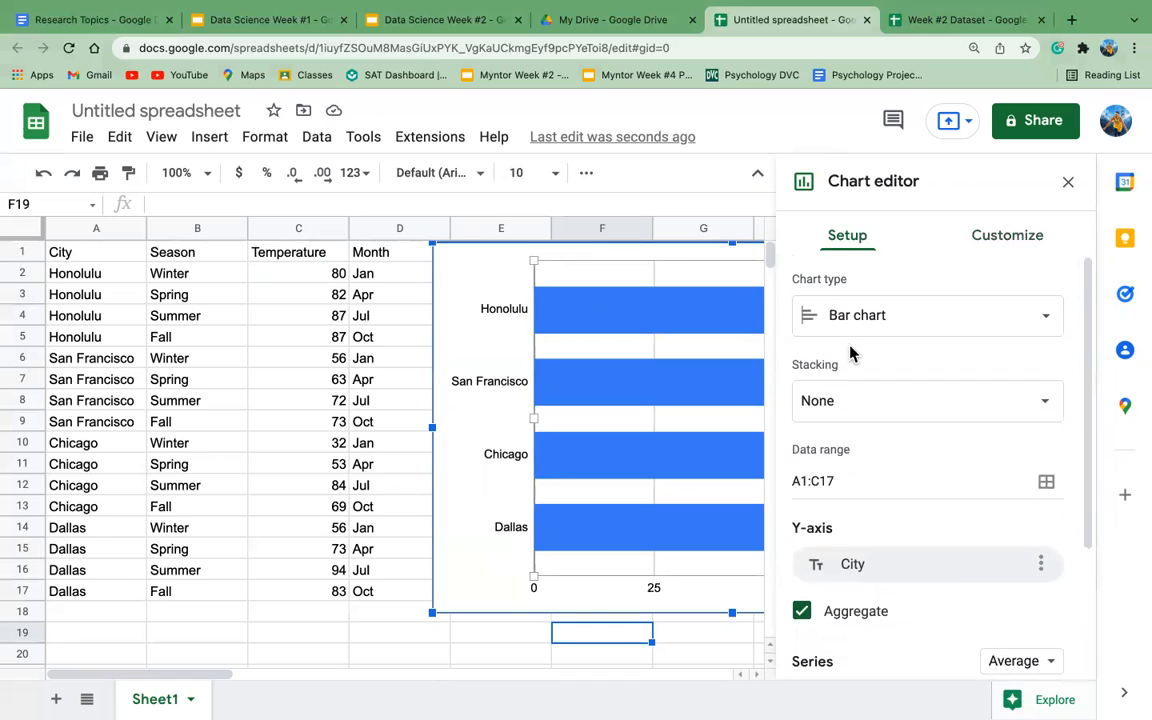
click(872, 334)
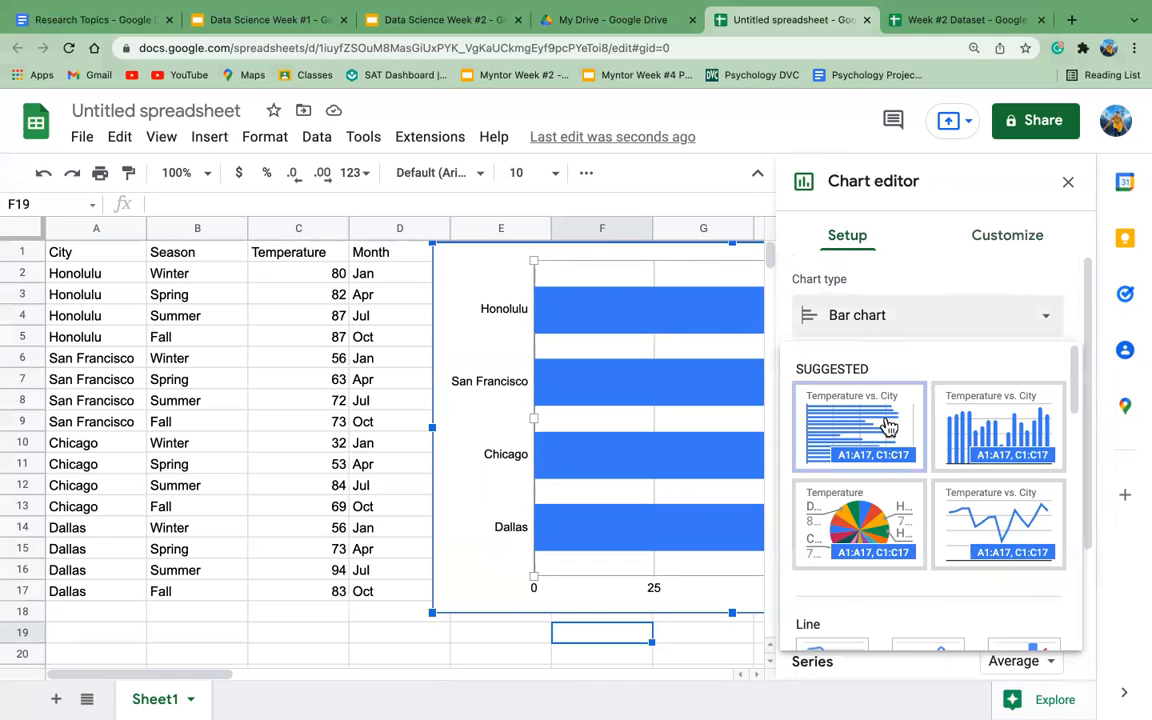
scroll(885, 428, down, 1)
click(846, 437)
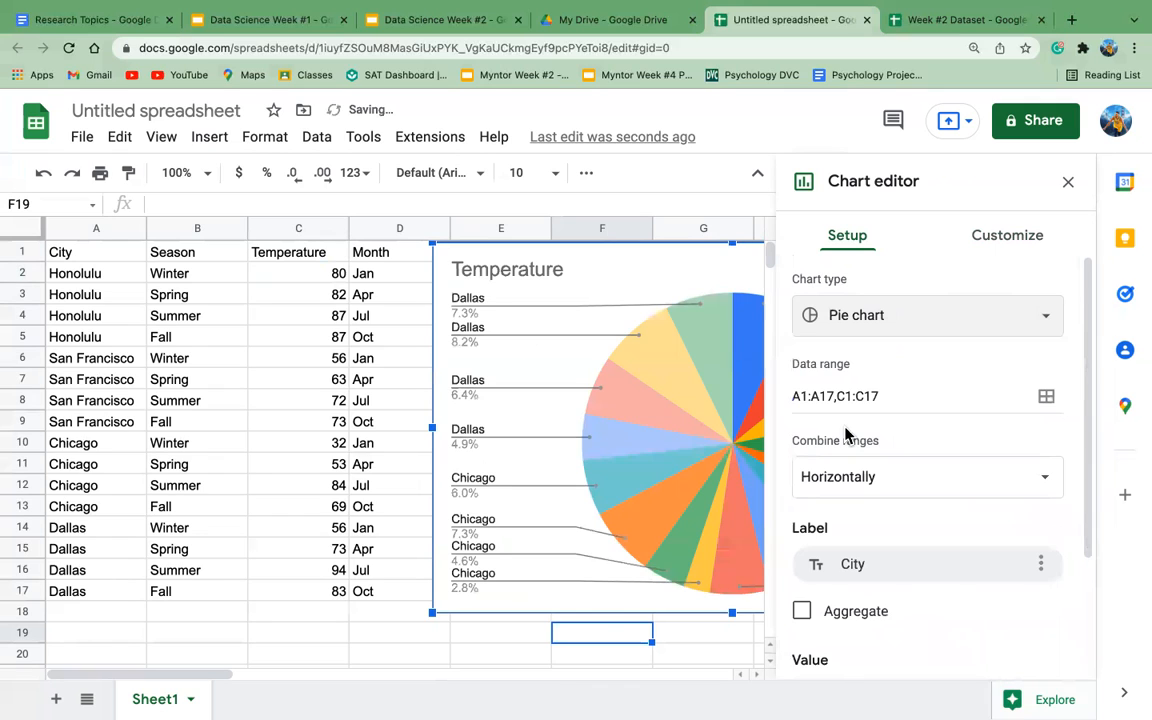
Try aggregating the pie chart's slices by city and switch the aggregation off again.
click(873, 335)
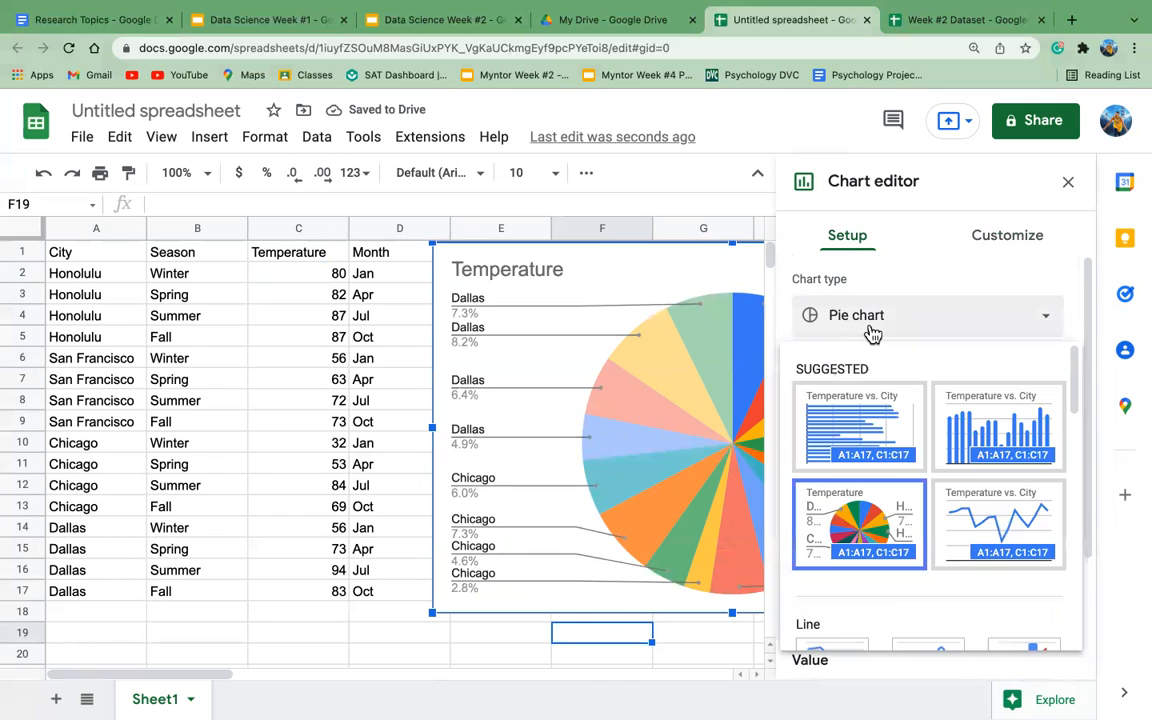
click(864, 232)
scroll(911, 447, down, 2)
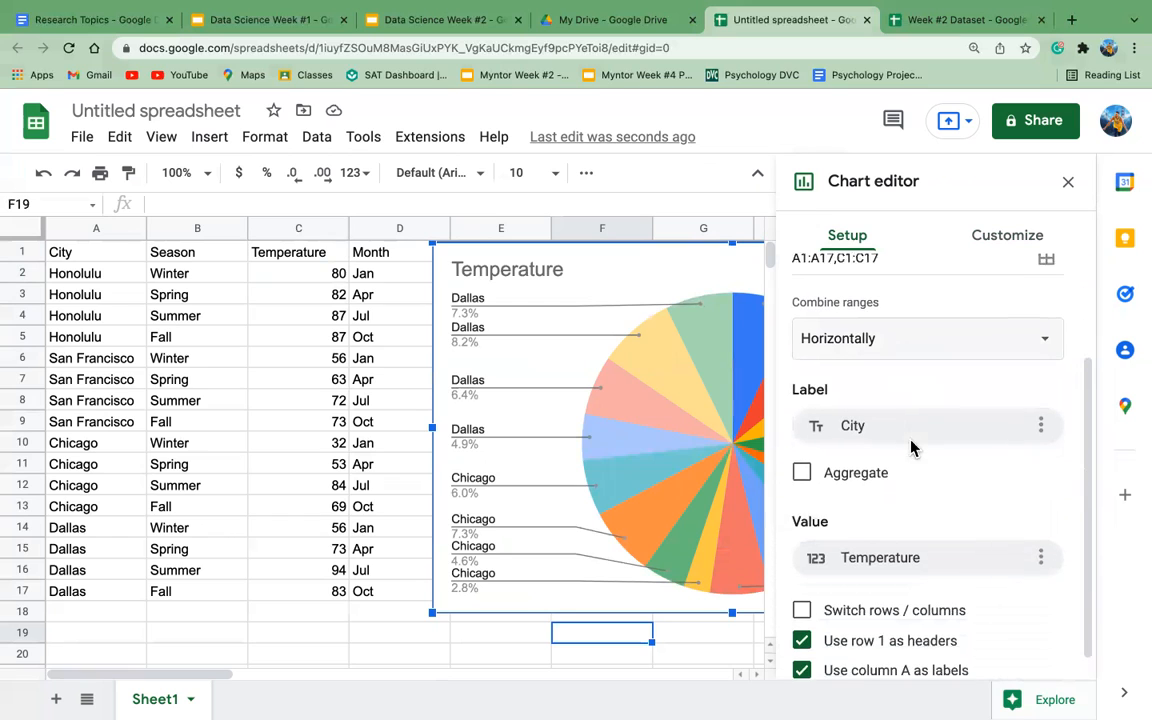
click(802, 471)
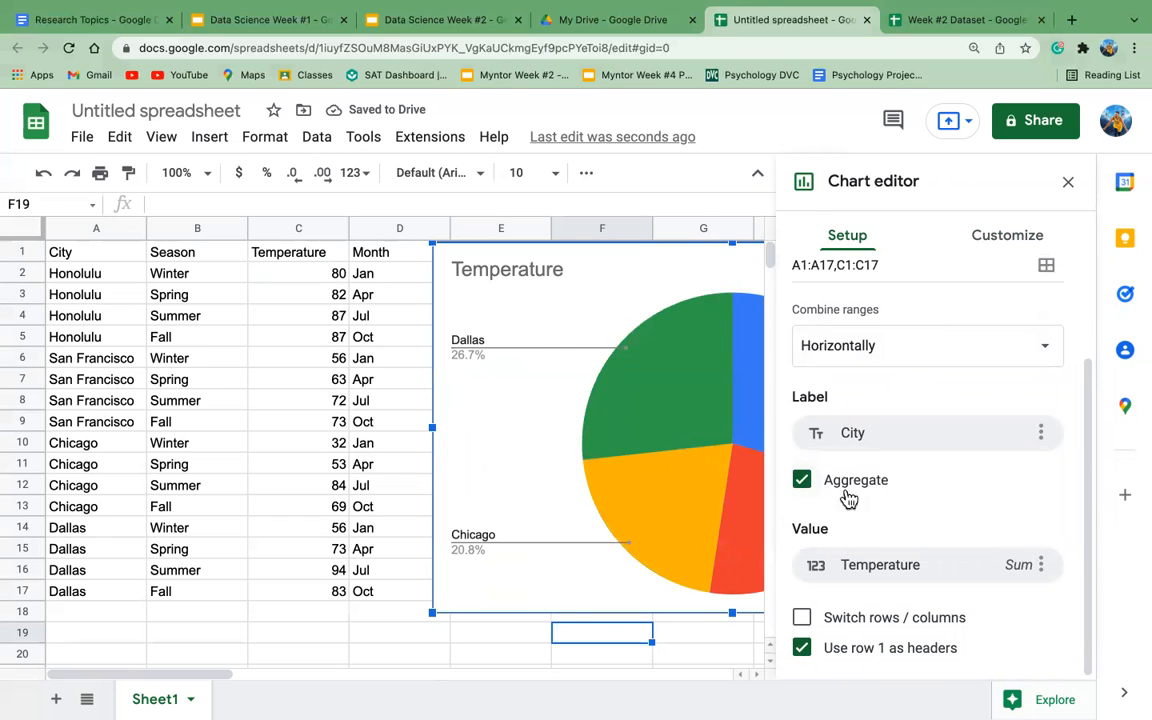
click(803, 480)
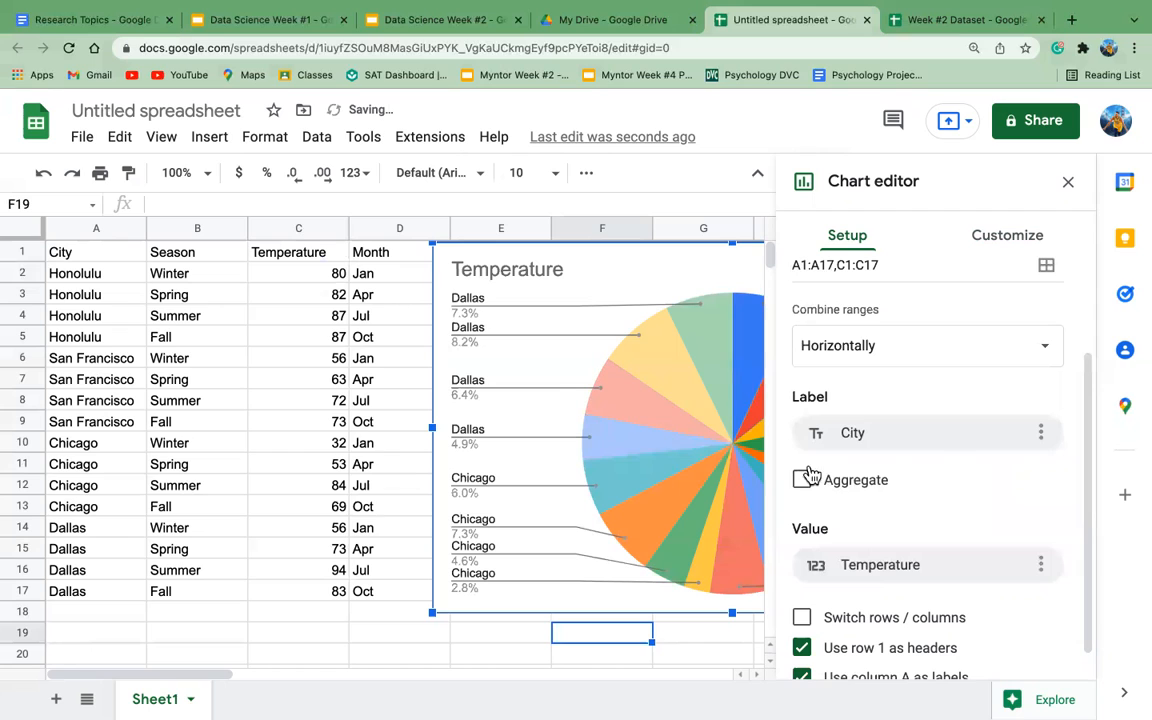
Change the chart to the suggested Temperature vs. City line chart.
scroll(945, 440, up, 1)
scroll(945, 432, up, 1)
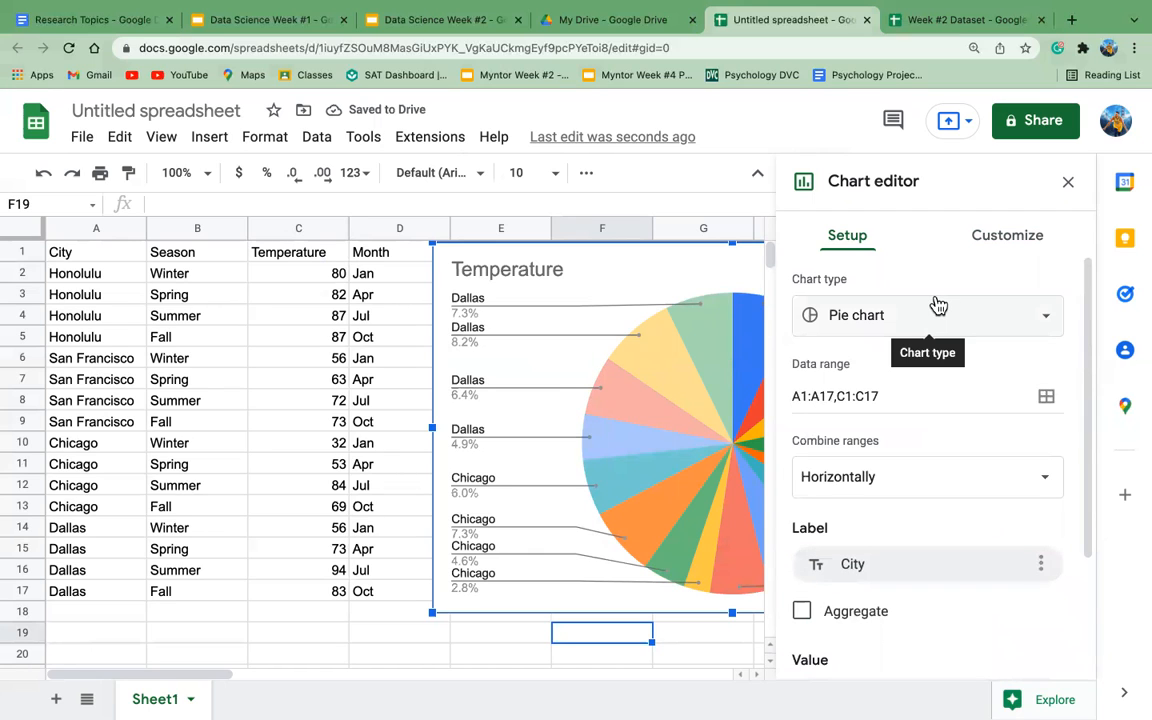
click(918, 314)
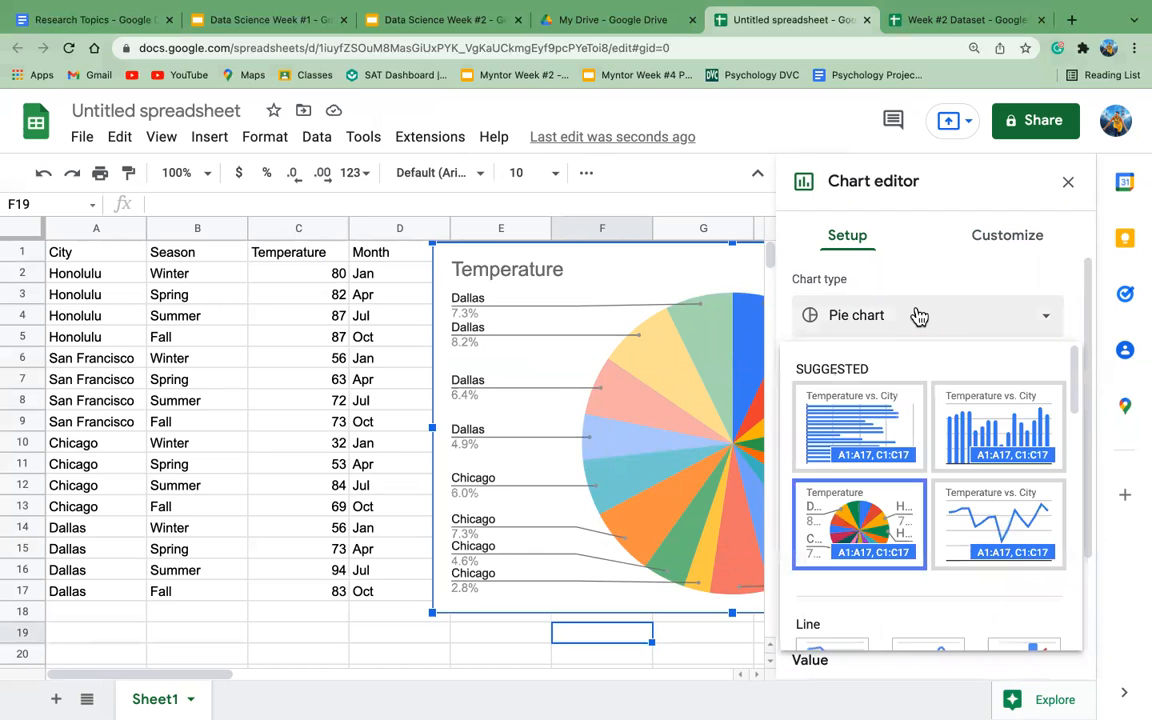
scroll(940, 465, down, 1)
click(948, 476)
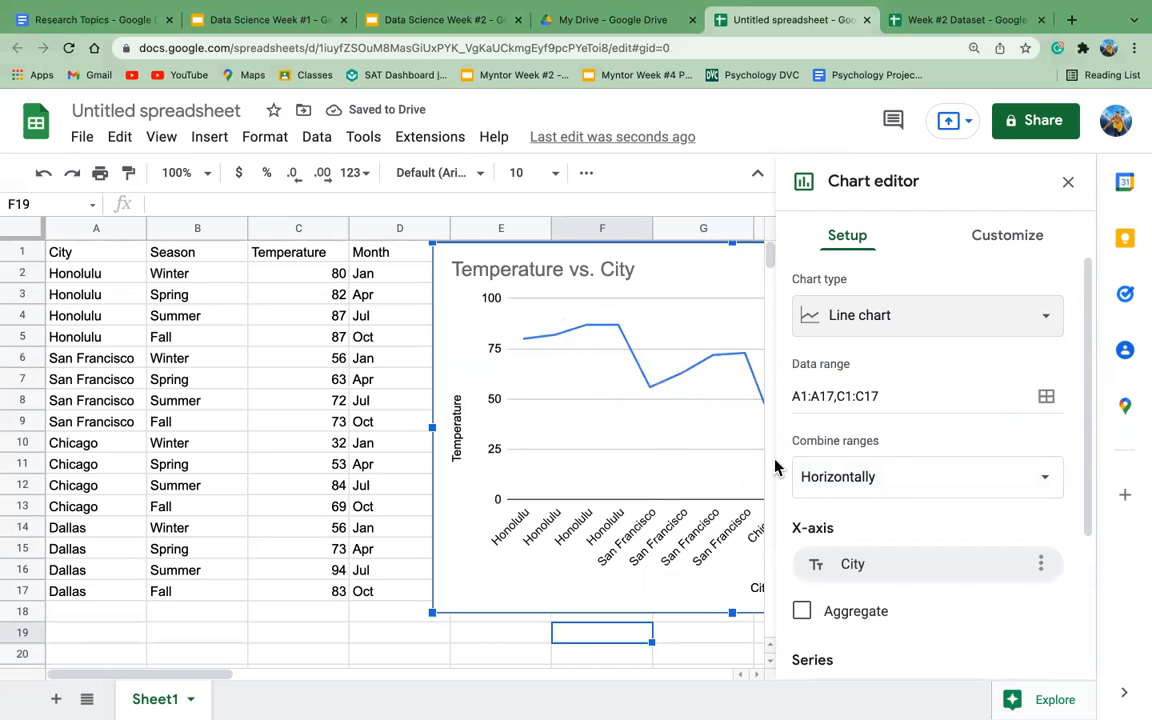
Aggregate the line chart's temperatures by city and close the chart editor.
click(818, 318)
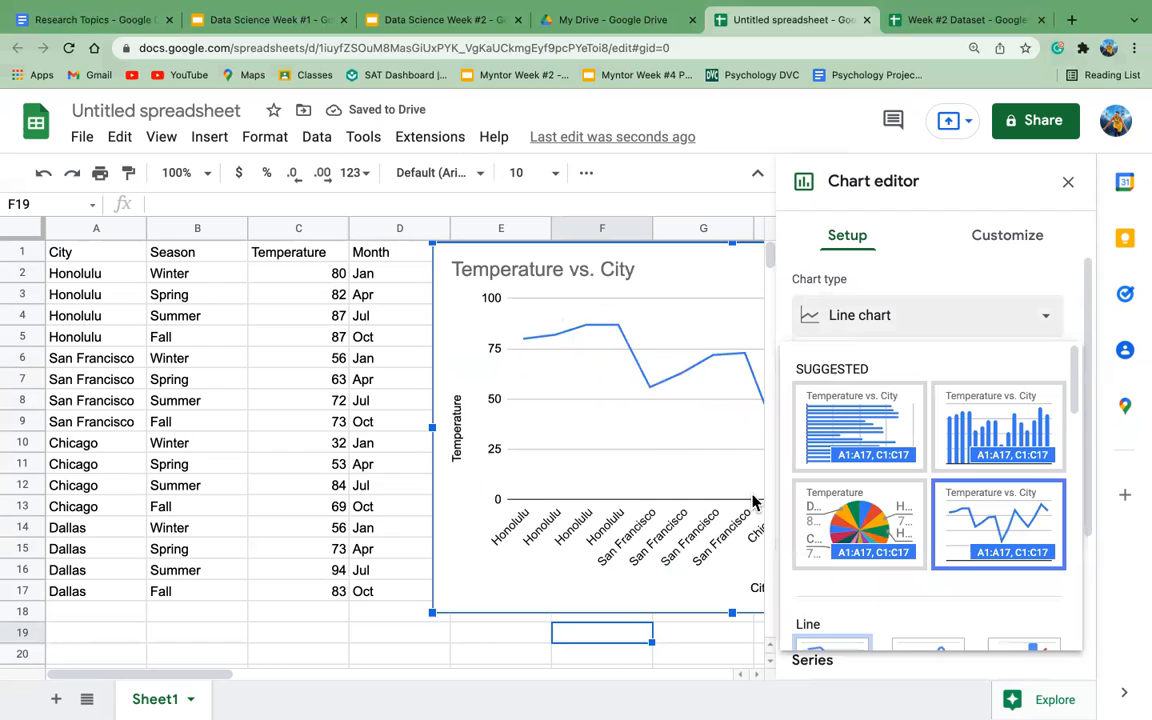
click(890, 241)
scroll(920, 597, down, 2)
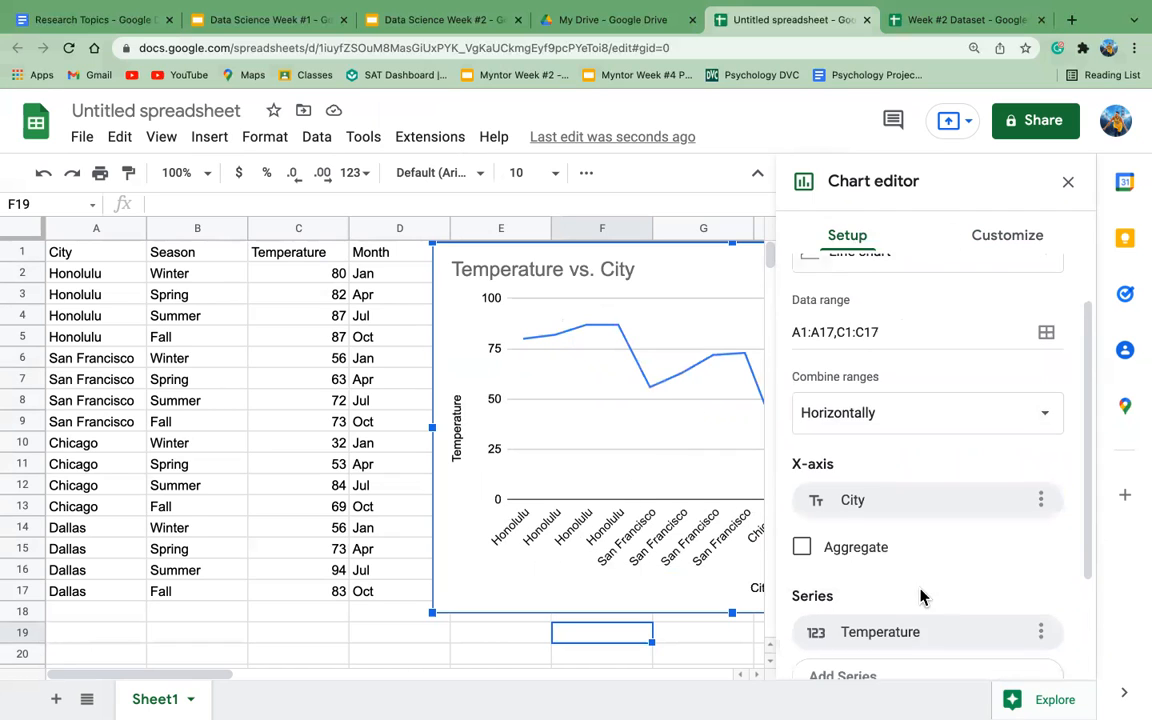
click(806, 490)
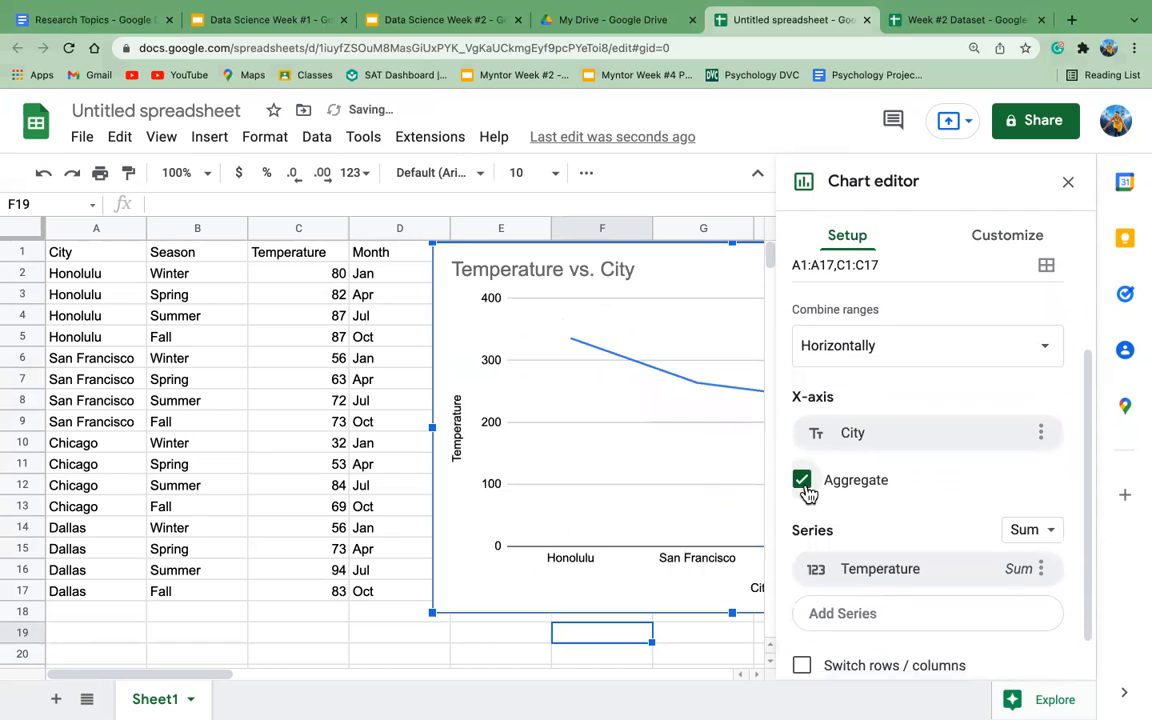
click(1068, 181)
click(657, 377)
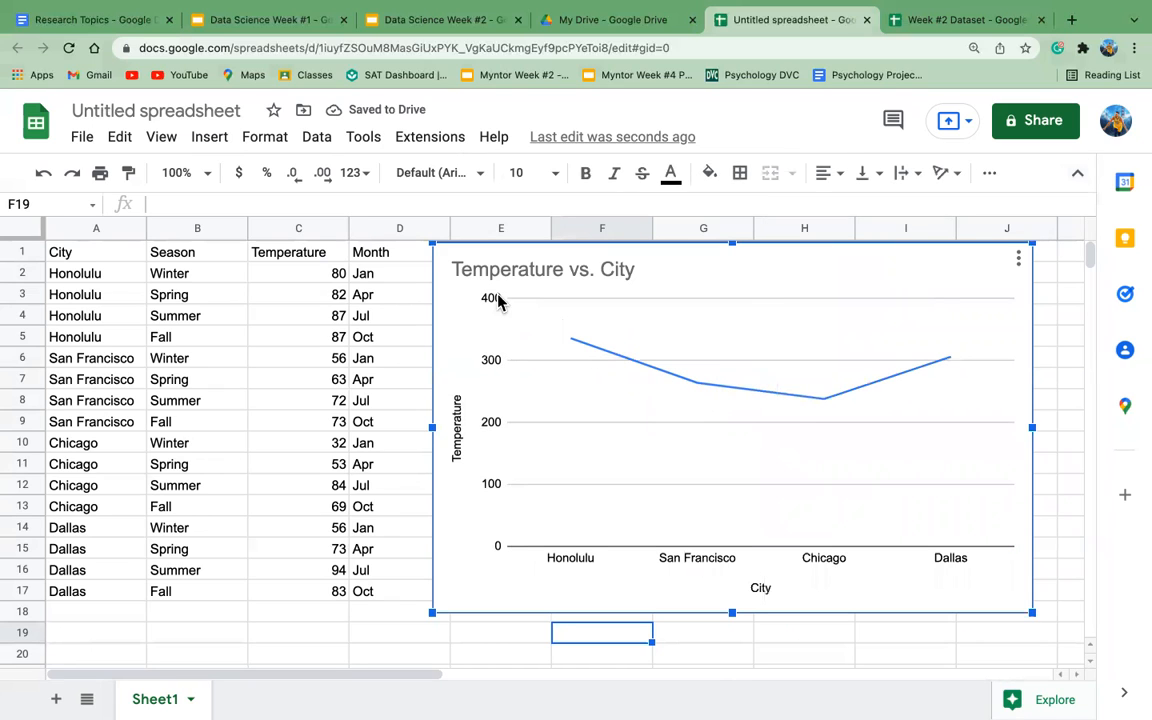
Set the aggregation of the line chart's Temperature series to Average and close the chart editor.
double_click(825, 293)
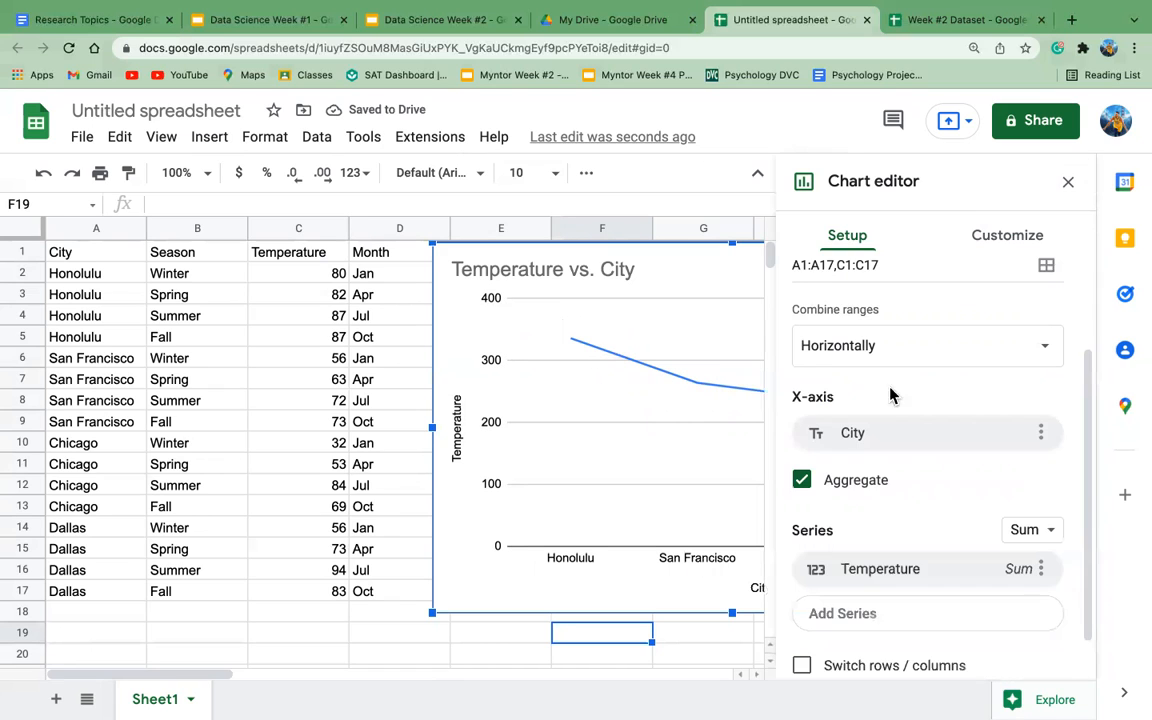
click(1038, 485)
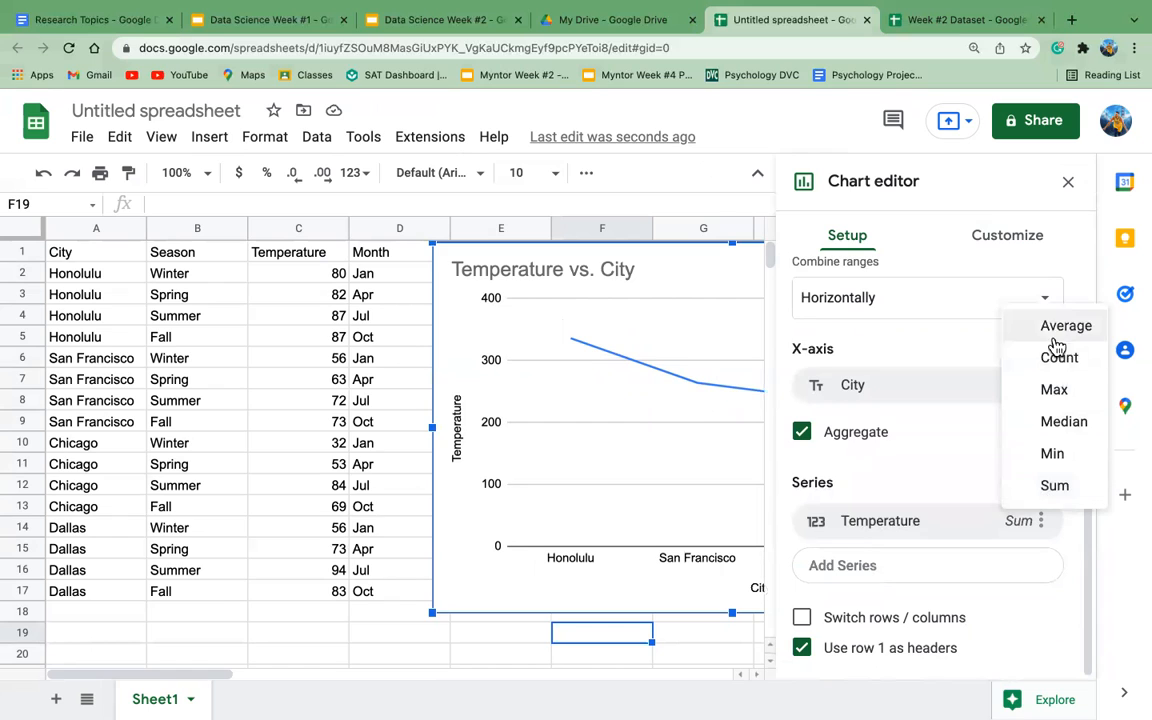
click(1053, 333)
click(576, 465)
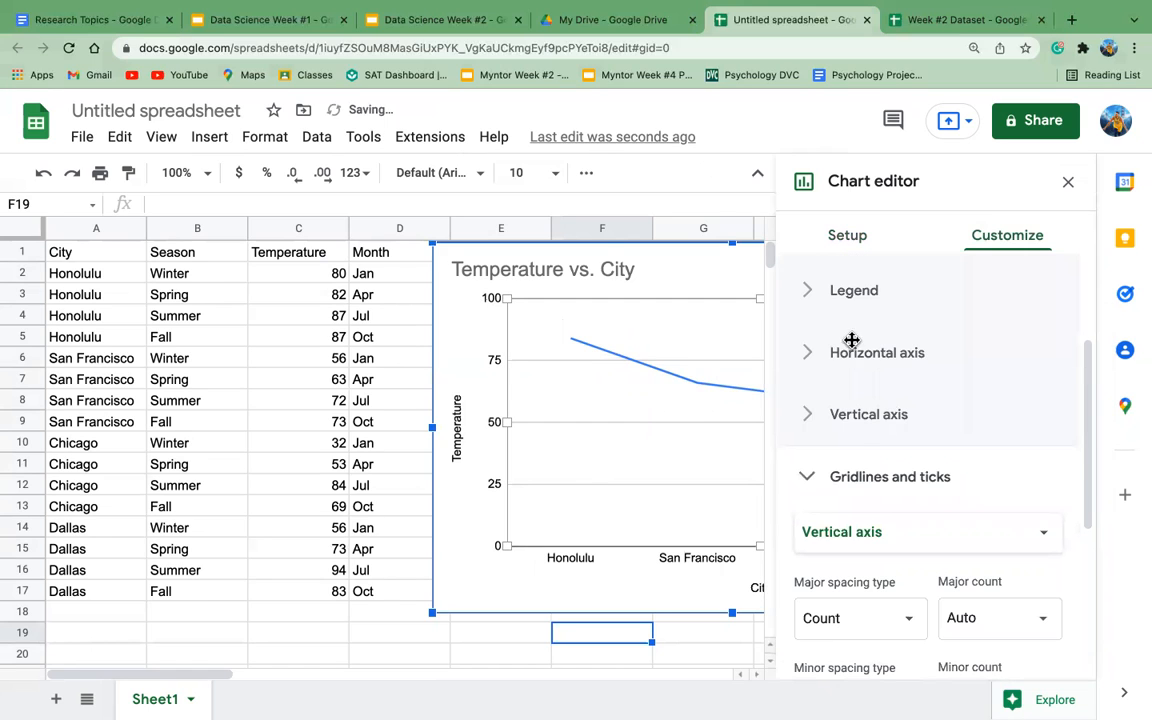
click(1069, 184)
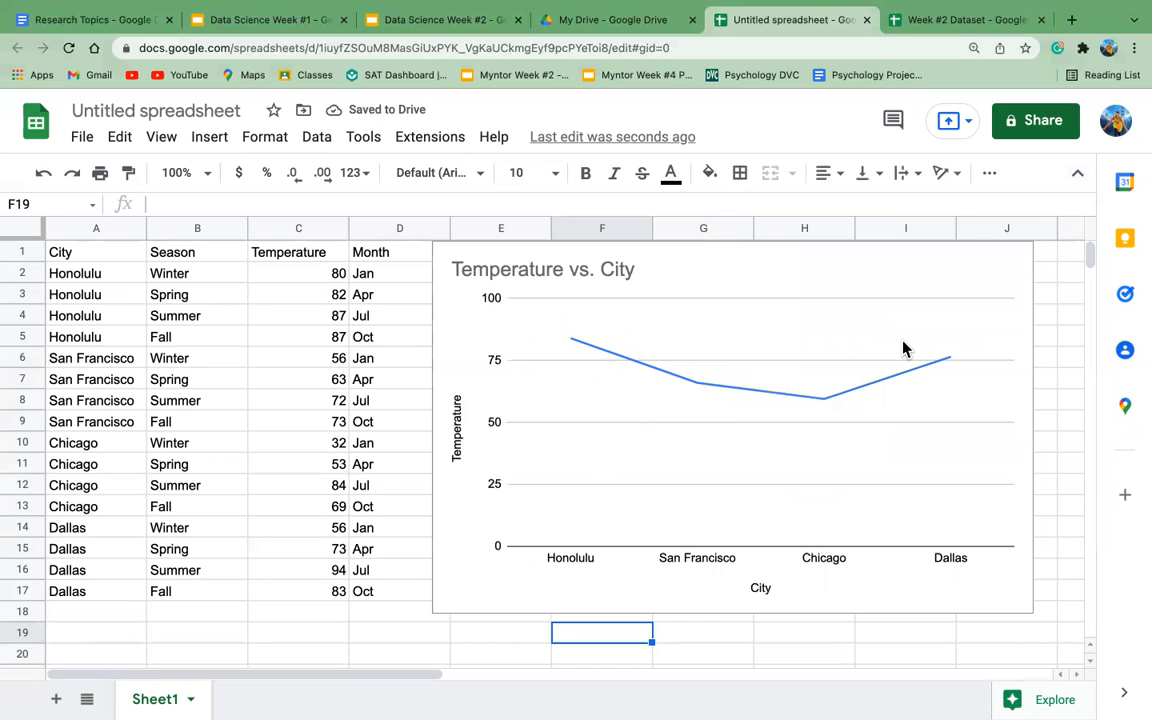
Reopen the line chart for editing and set its background color to blue in the chart style options.
double_click(805, 321)
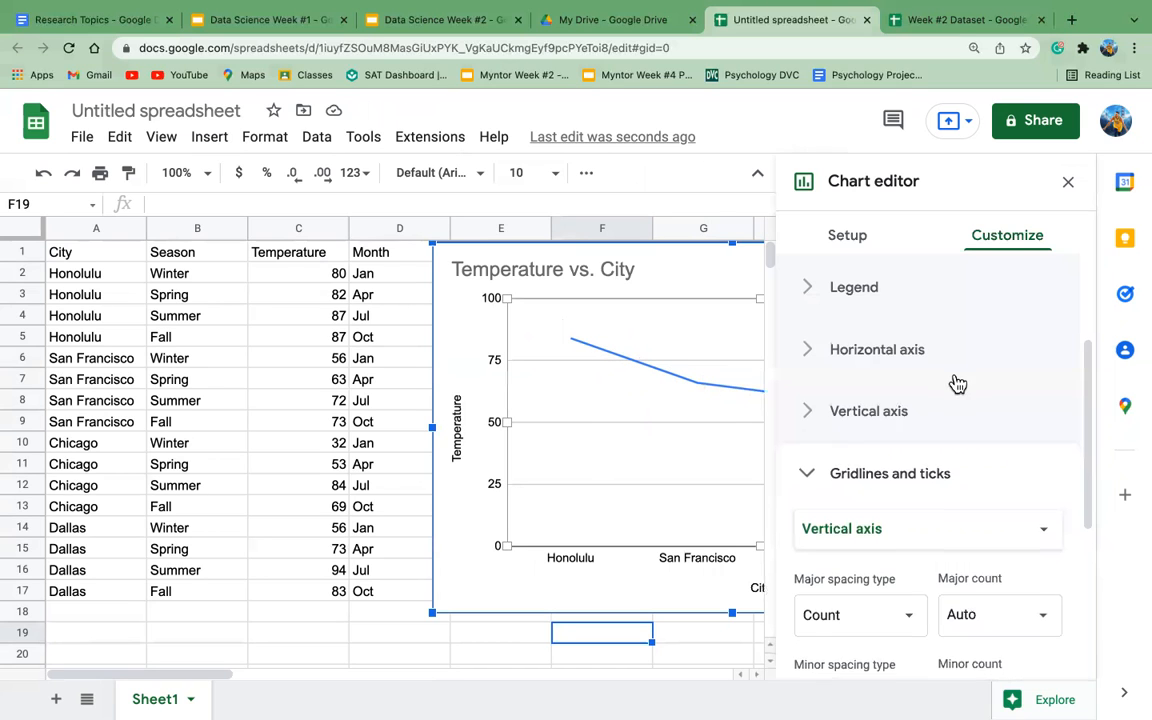
scroll(956, 386, down, 2)
click(855, 236)
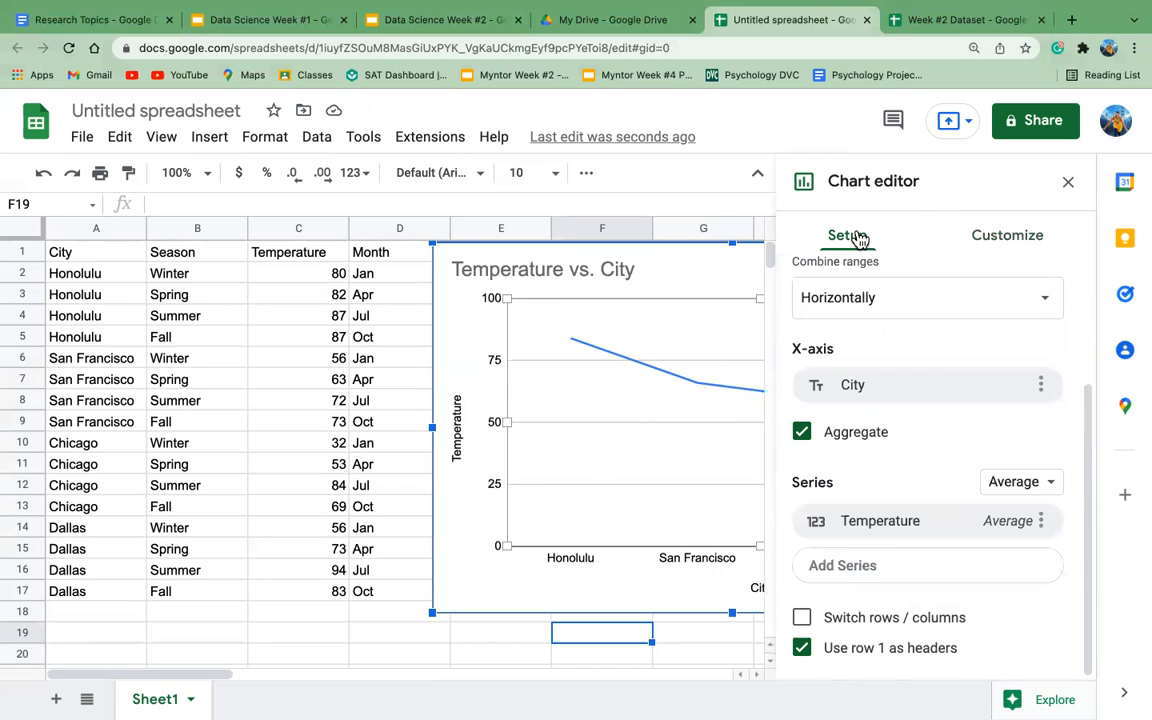
scroll(864, 355, up, 3)
scroll(864, 357, down, 3)
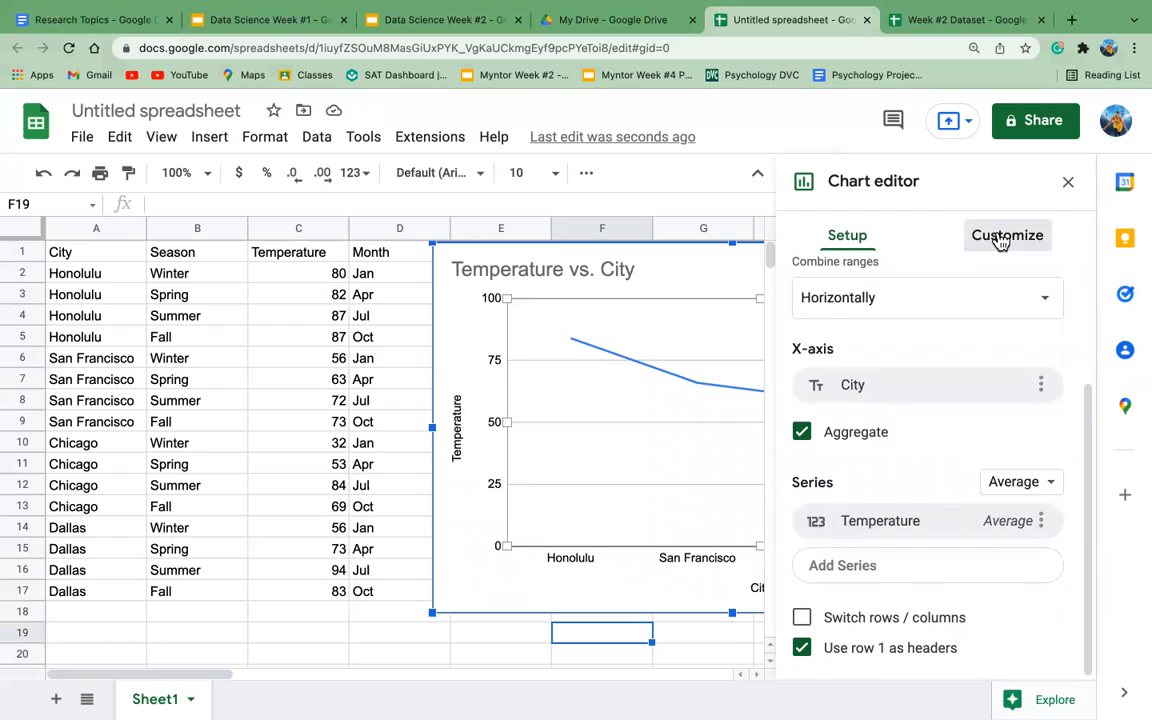
click(1001, 240)
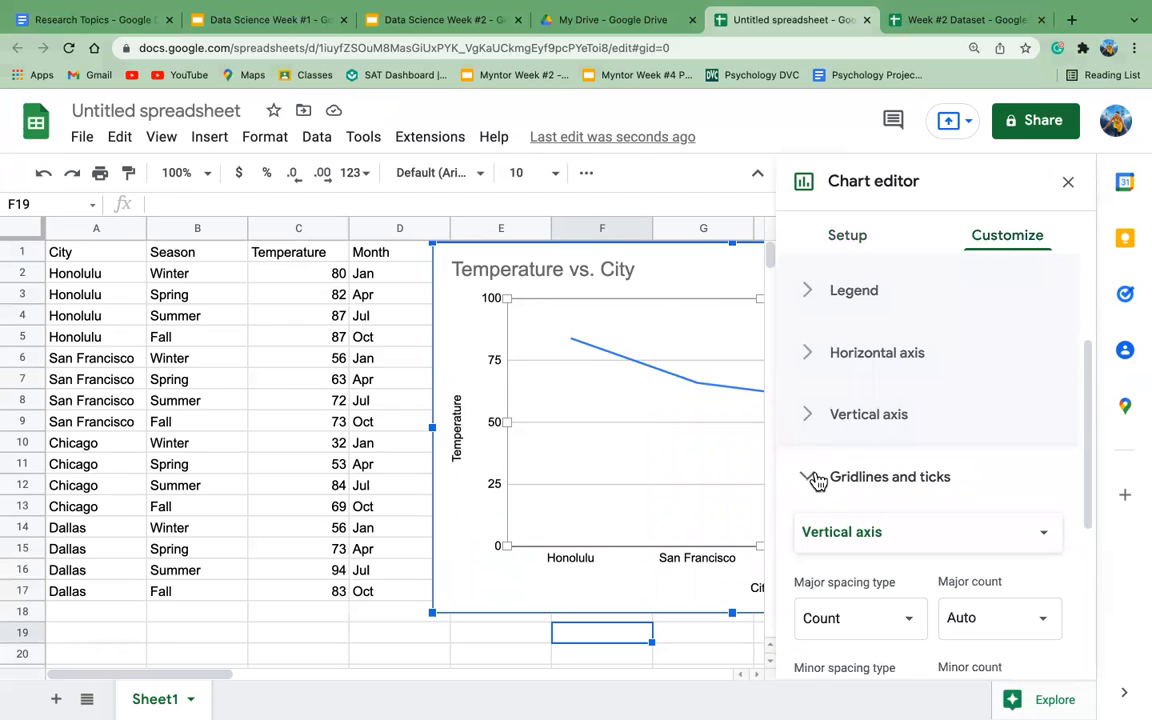
click(812, 476)
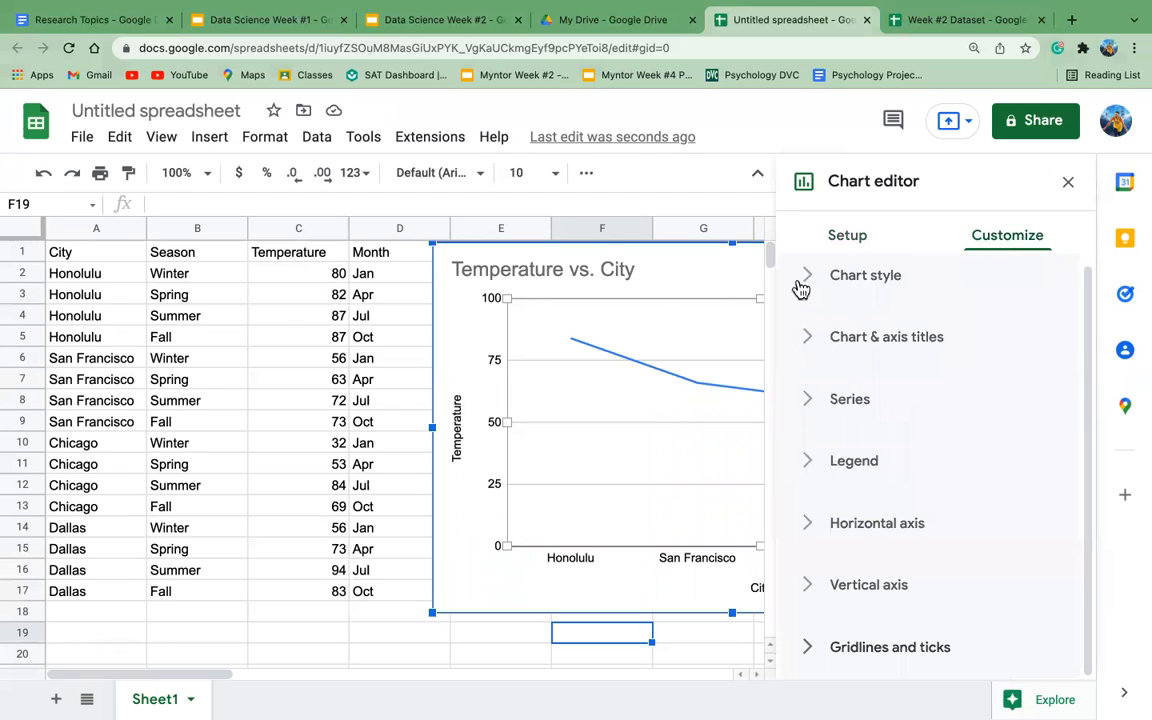
click(800, 288)
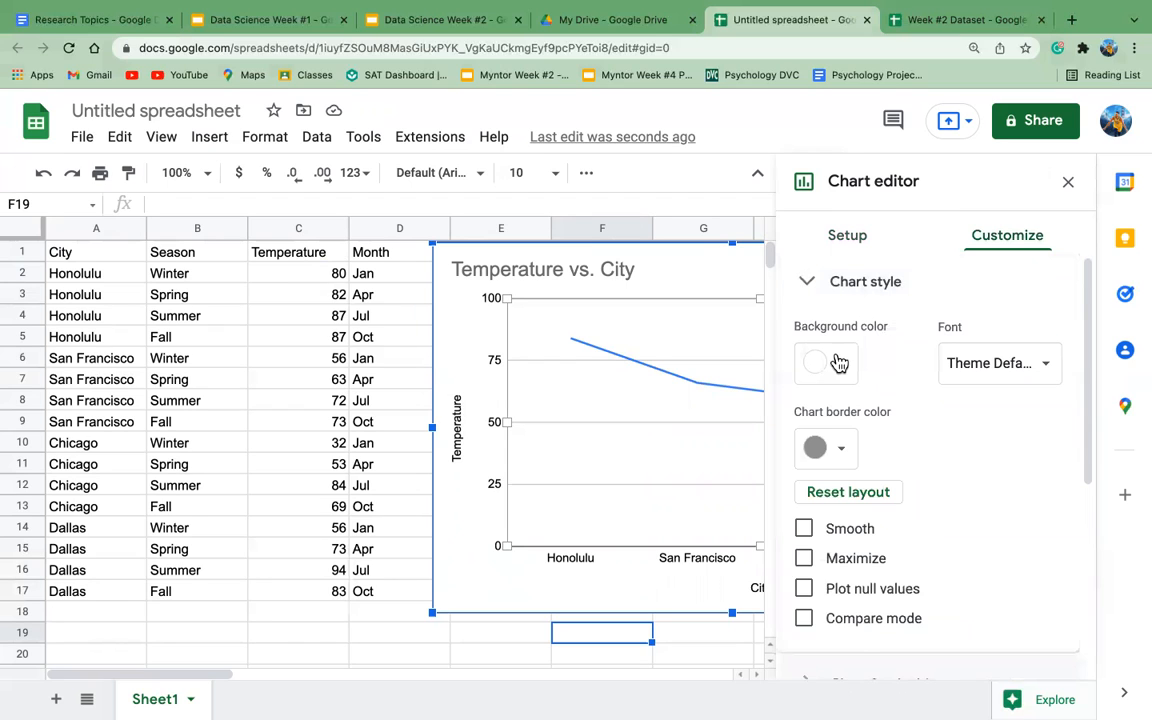
click(836, 362)
click(860, 433)
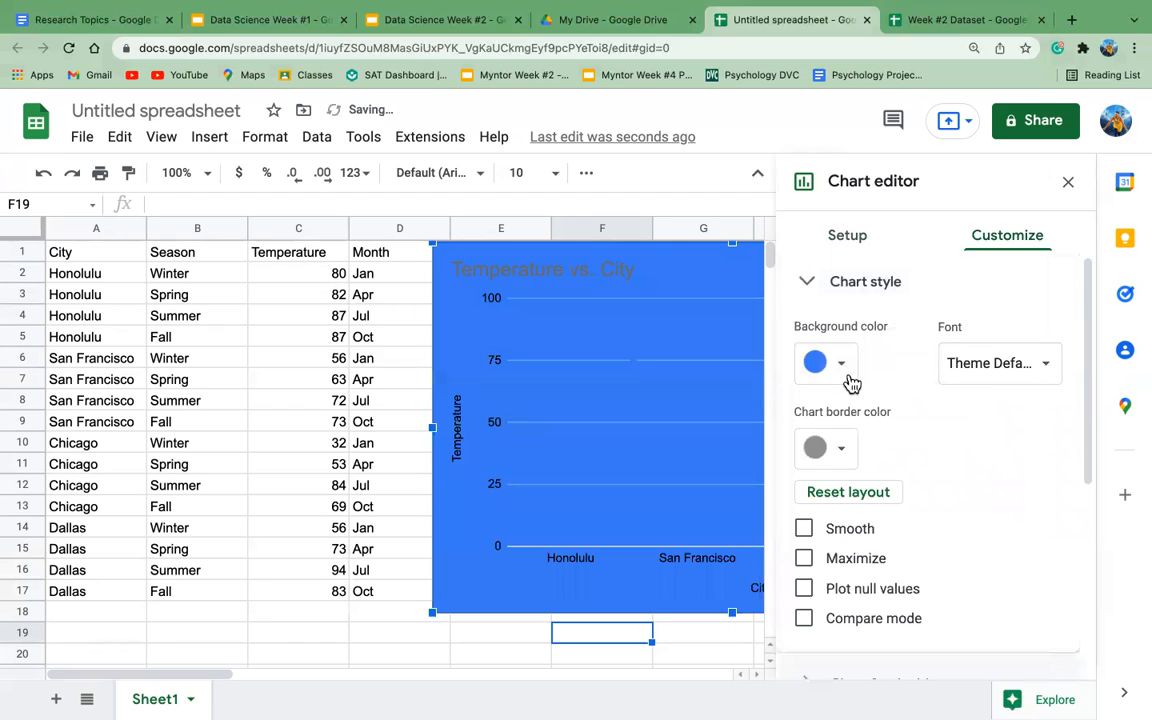
Try black as the chart's border color, and settle on the standard amber yellow.
click(834, 455)
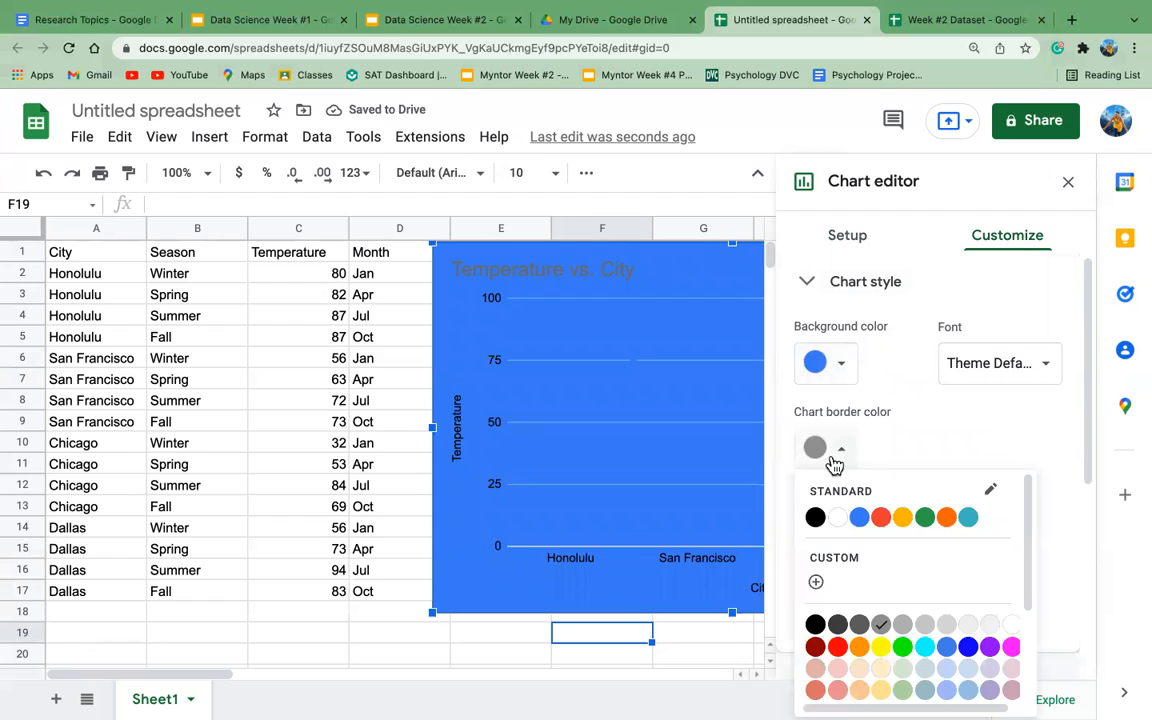
click(815, 516)
click(821, 456)
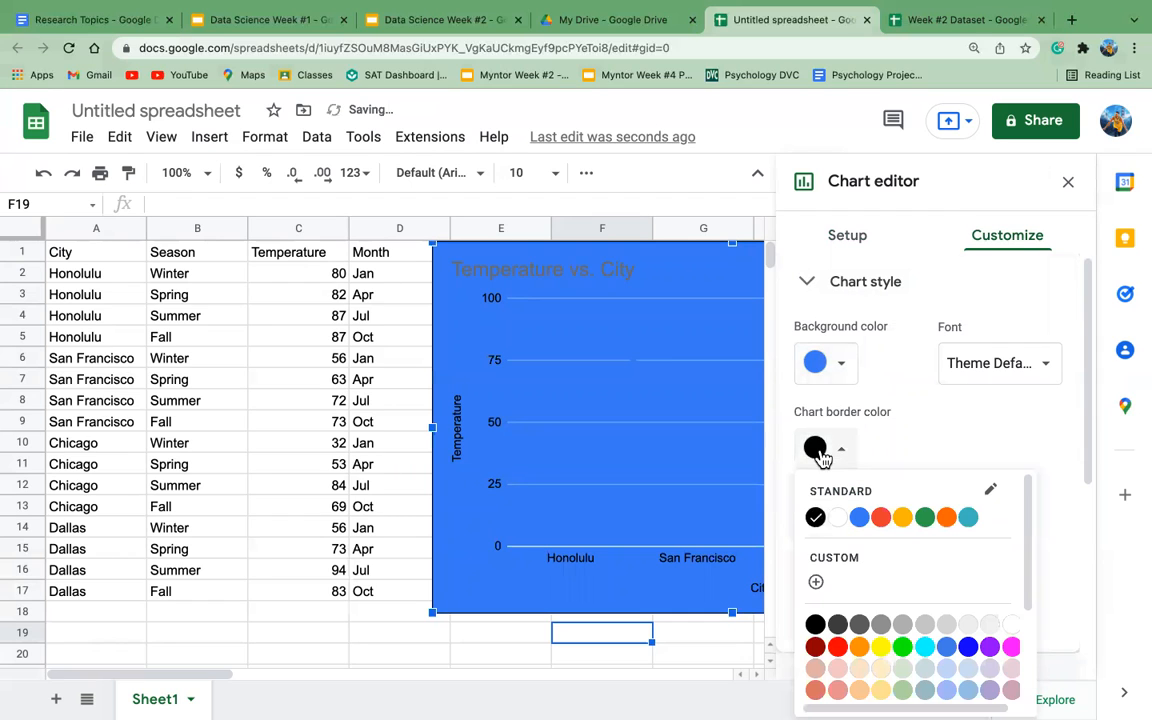
click(901, 516)
scroll(922, 465, down, 5)
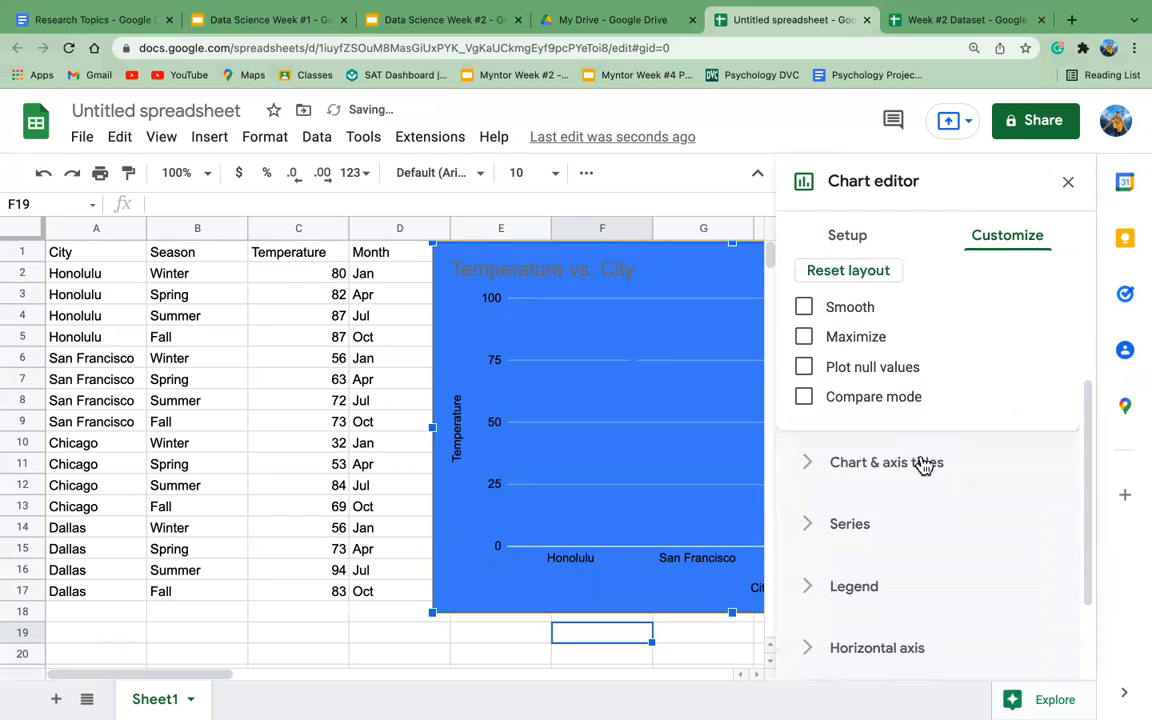
scroll(931, 406, up, 5)
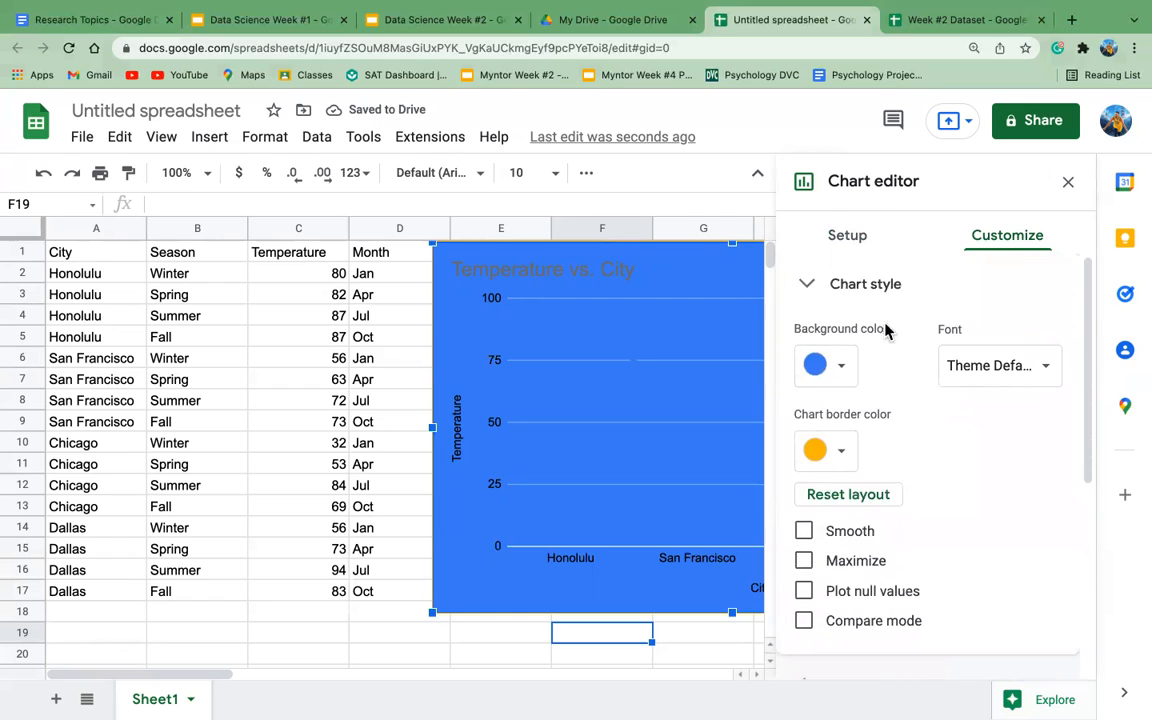
Replace the chart's title text with "Temperature of My favorite cities".
click(866, 296)
click(853, 346)
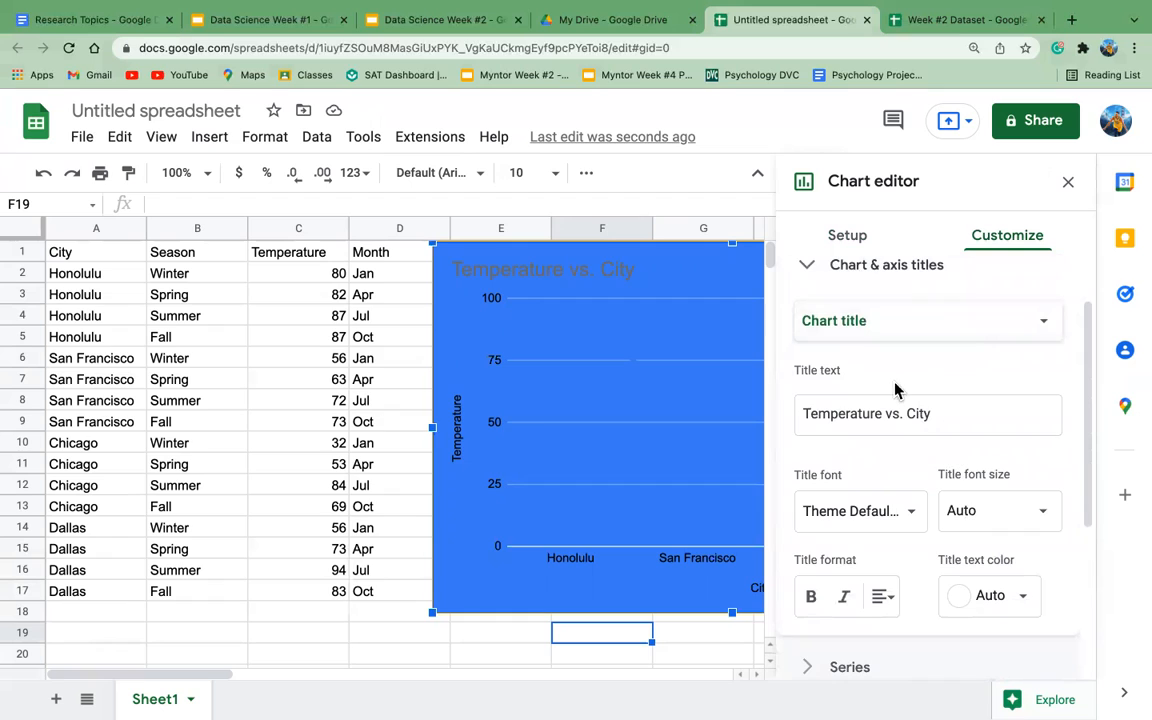
click(955, 413)
drag(998, 411, 764, 419)
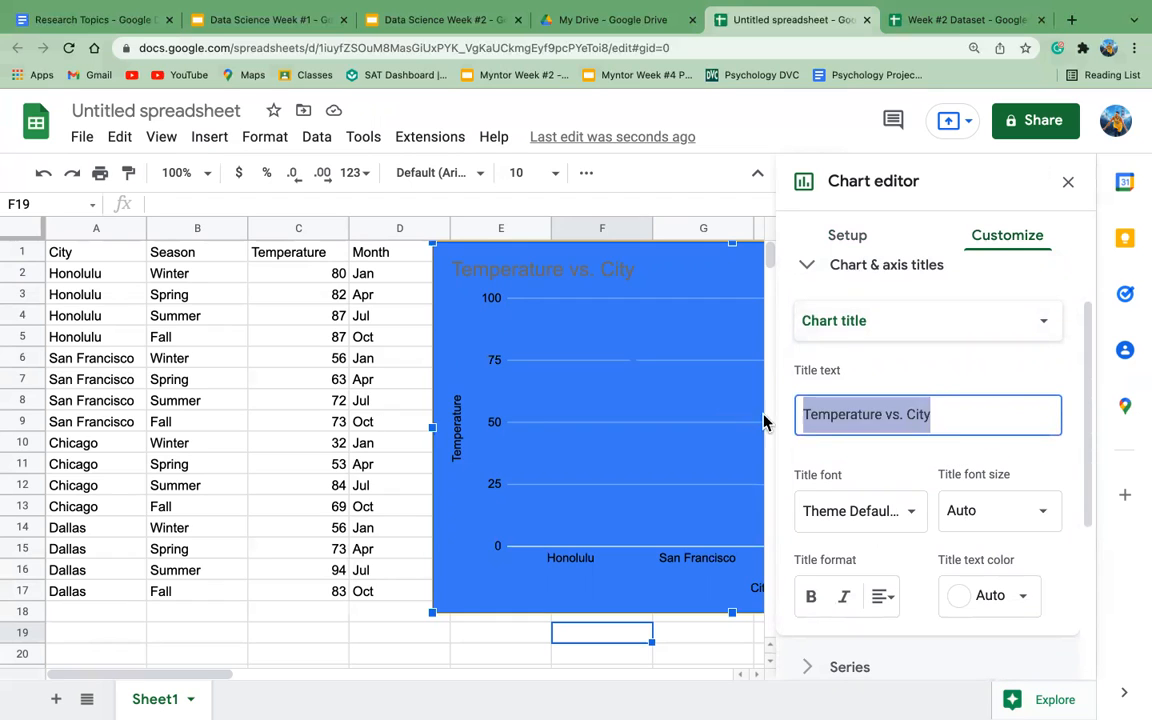
key(BackSpace)
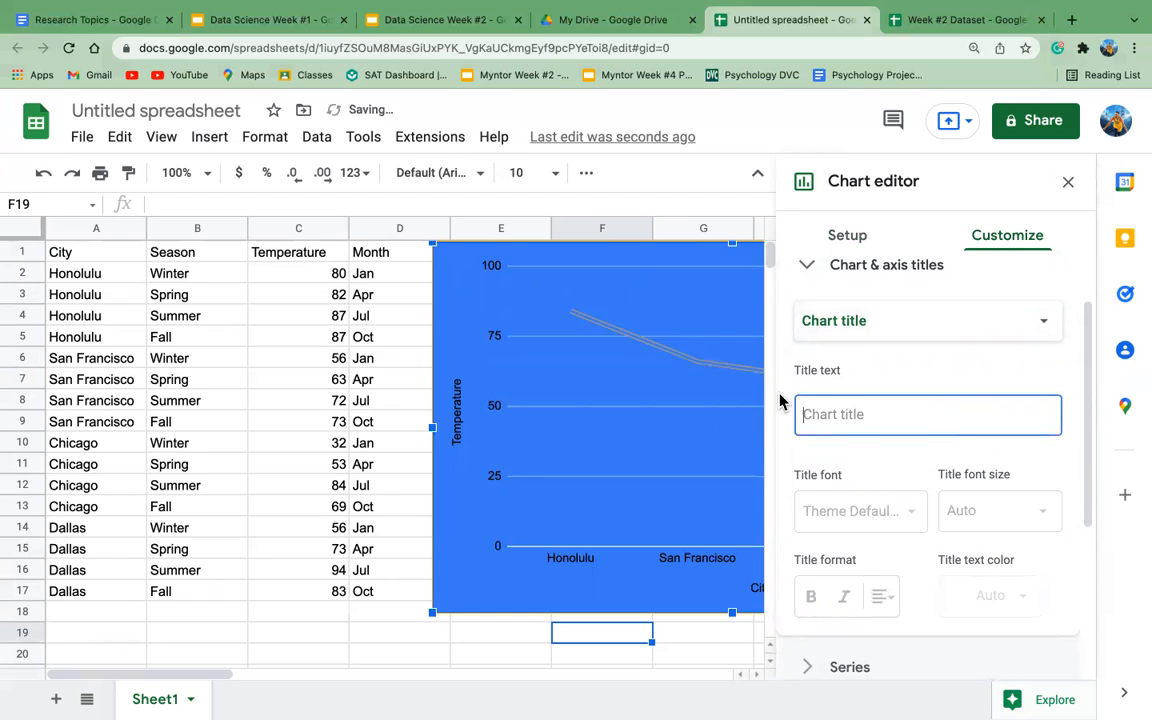
text(Tem)
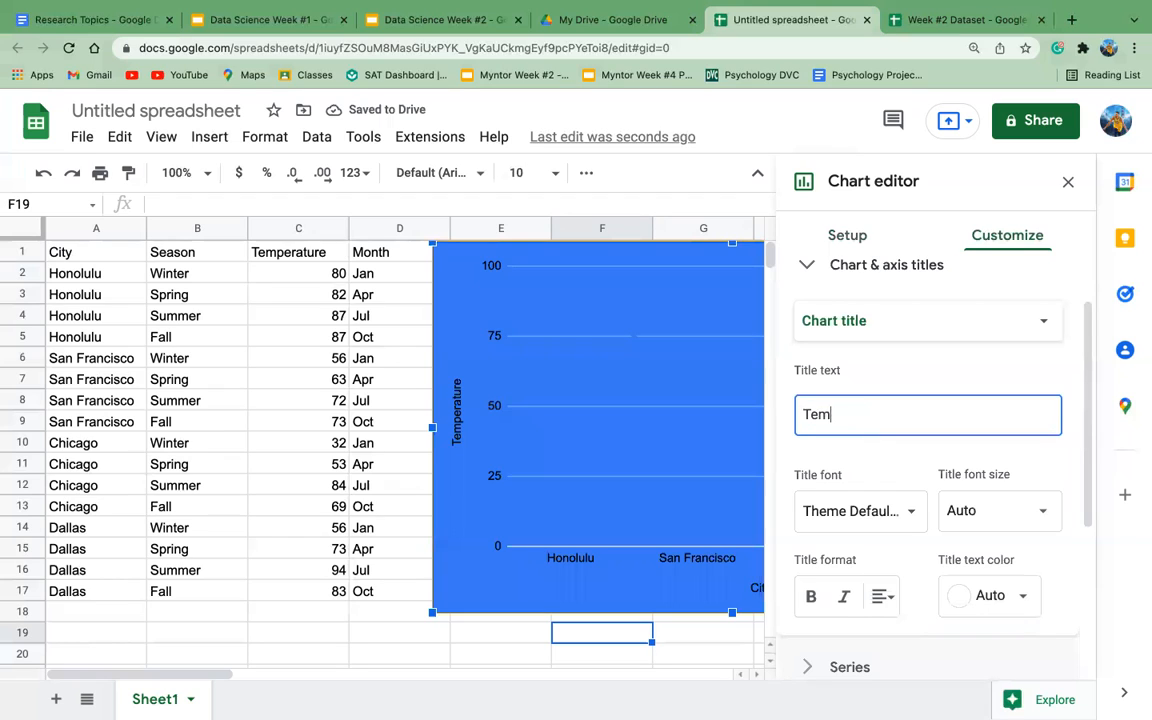
text(perature of y fa)
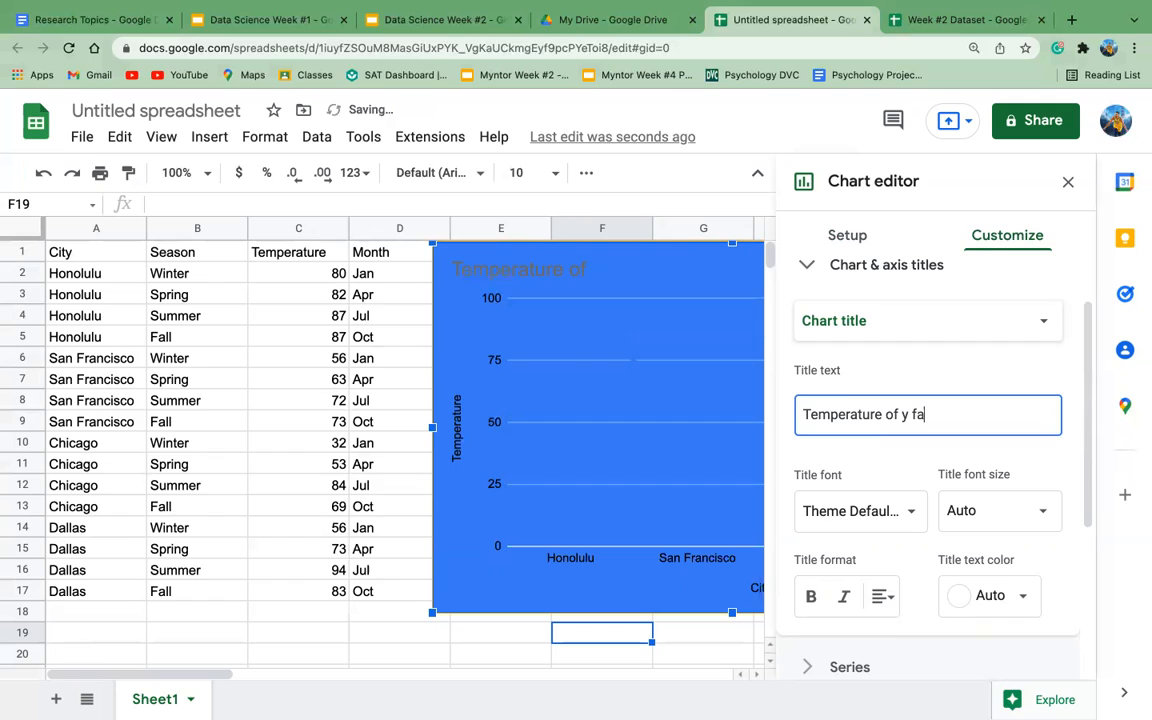
key(BackSpace)
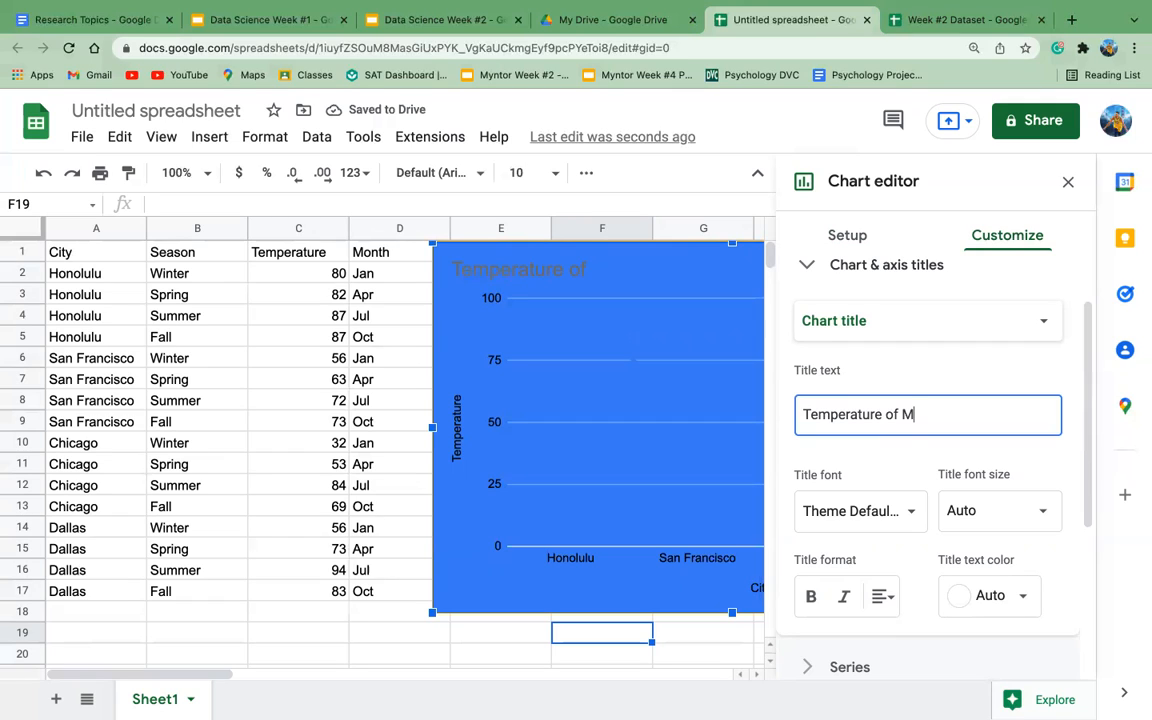
text(My favorite citi)
click(850, 467)
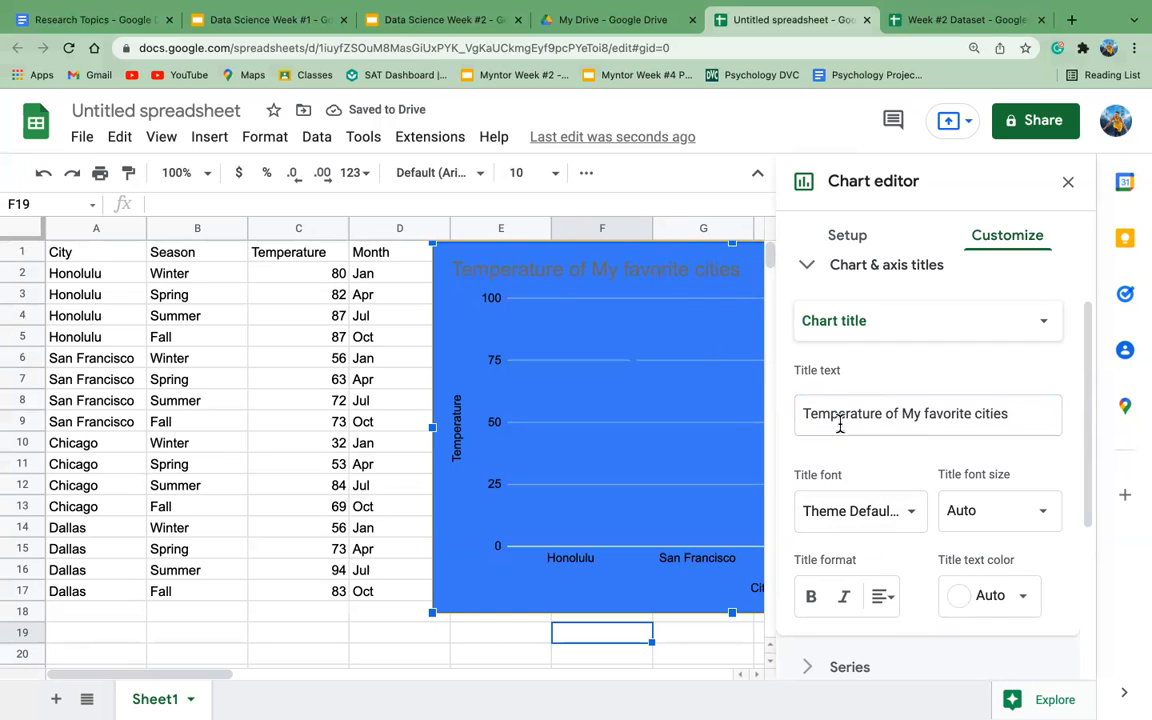
Try black for the chart title's text color, settle on yellow, and make the title bold.
scroll(838, 427, down, 2)
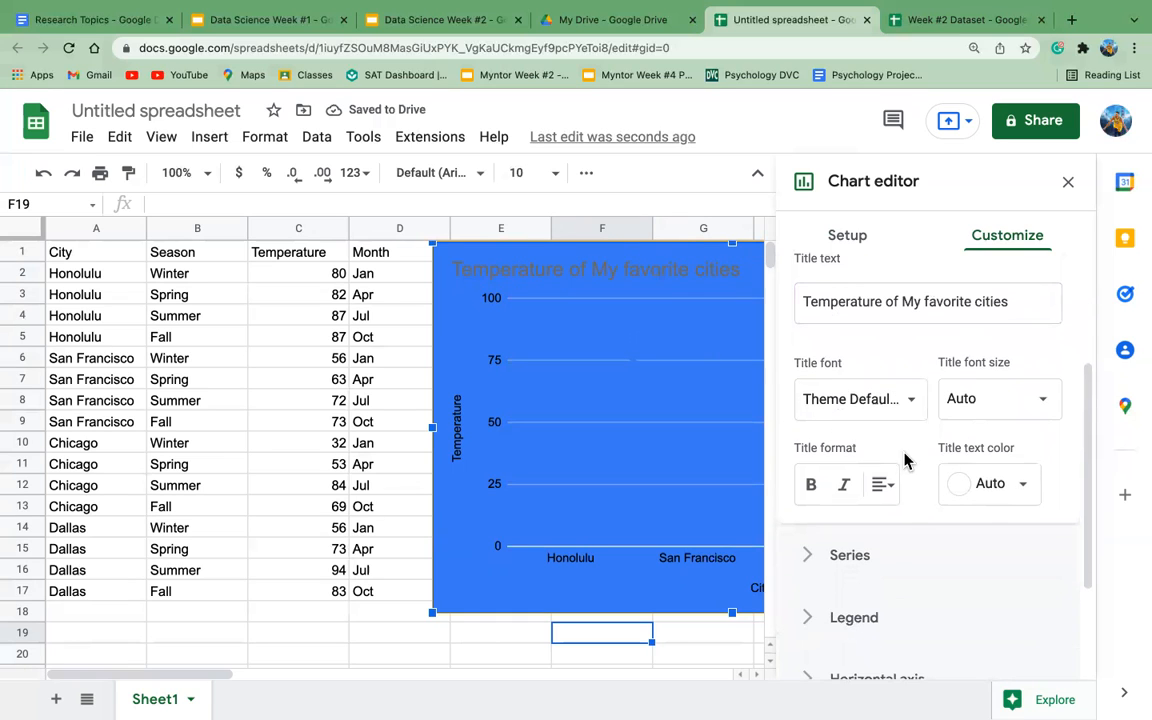
click(967, 483)
click(821, 250)
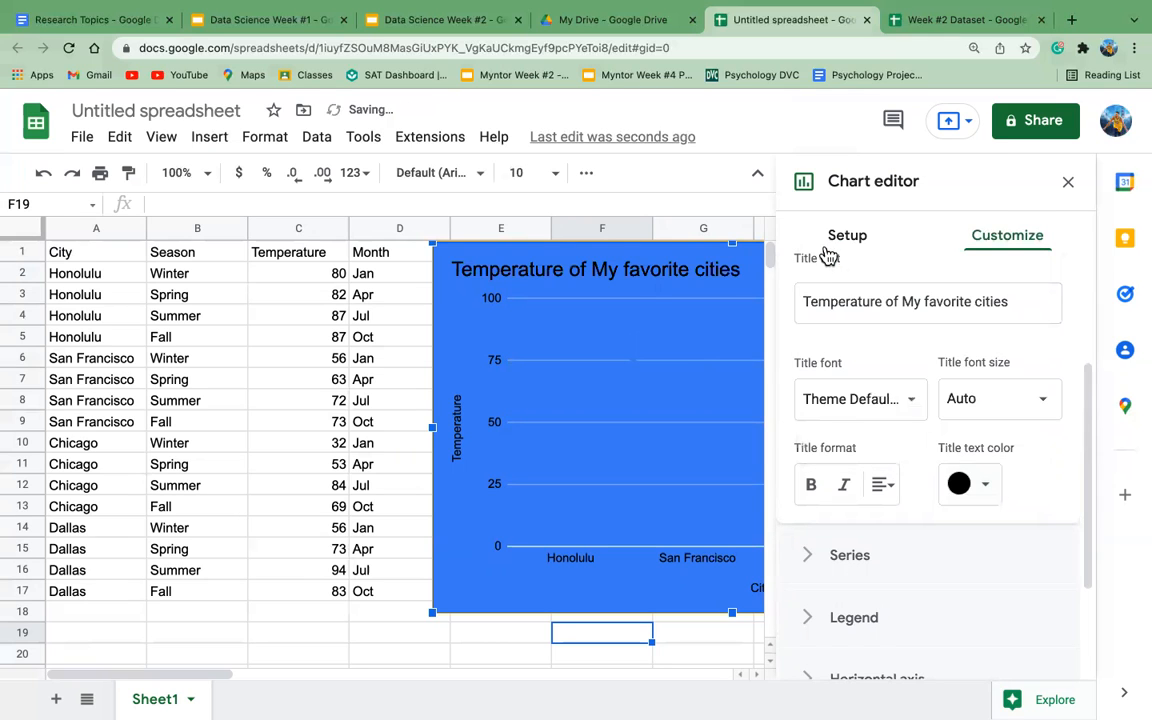
click(1000, 483)
click(850, 273)
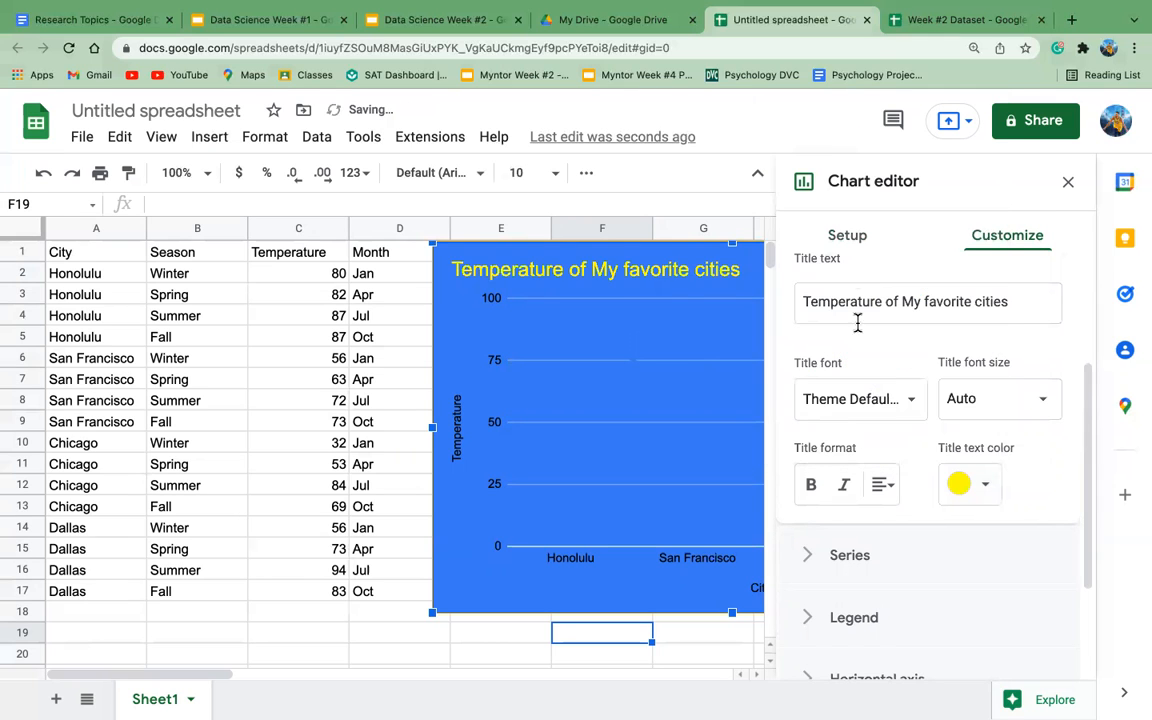
click(815, 485)
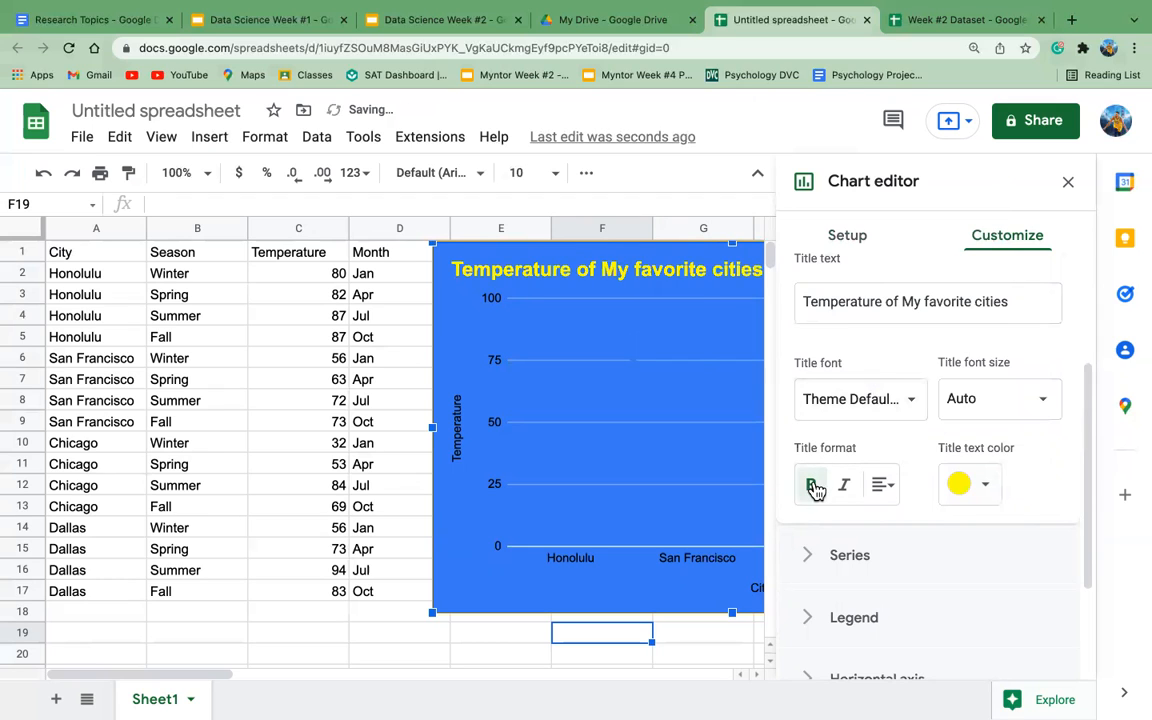
scroll(926, 478, down, 1)
scroll(926, 478, up, 3)
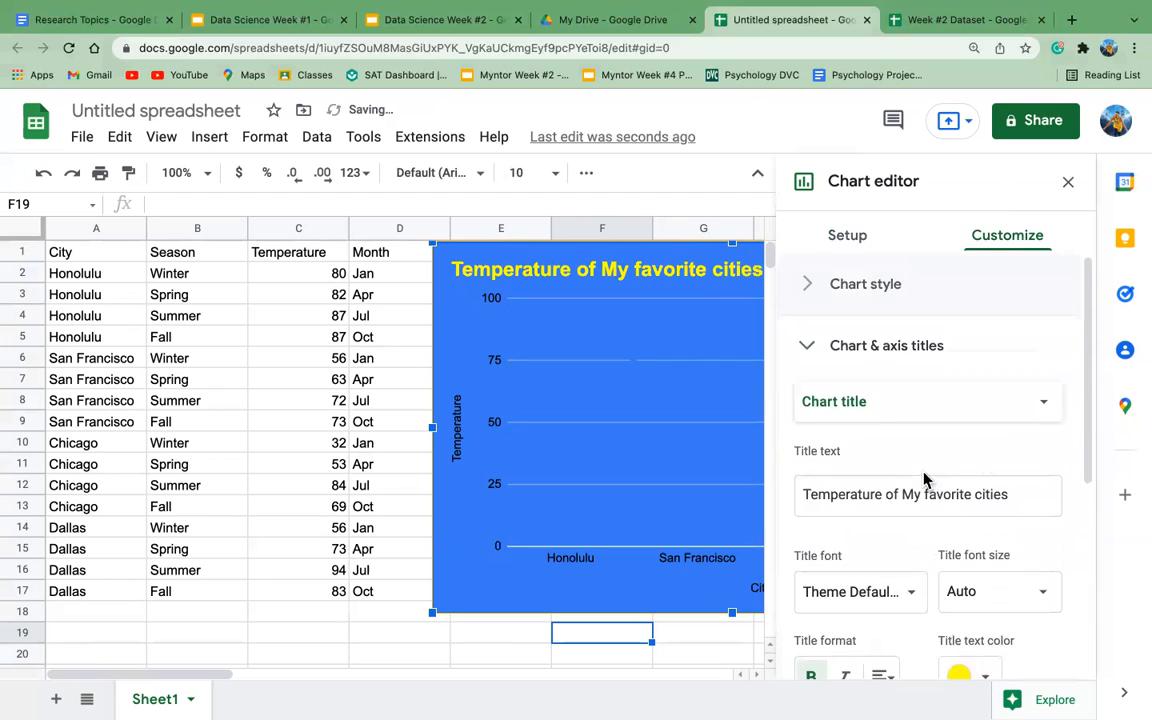
Select the Temperature series on the chart and set its line color to yellow, keeping the solid dash type.
click(814, 346)
click(811, 404)
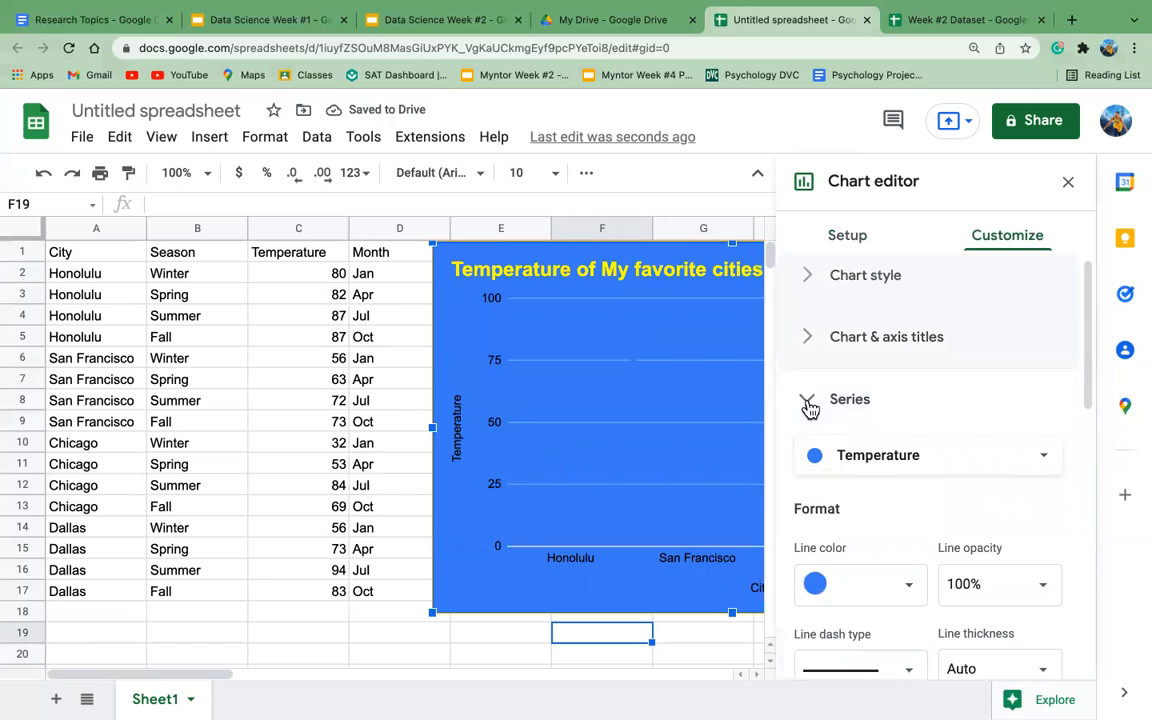
click(808, 404)
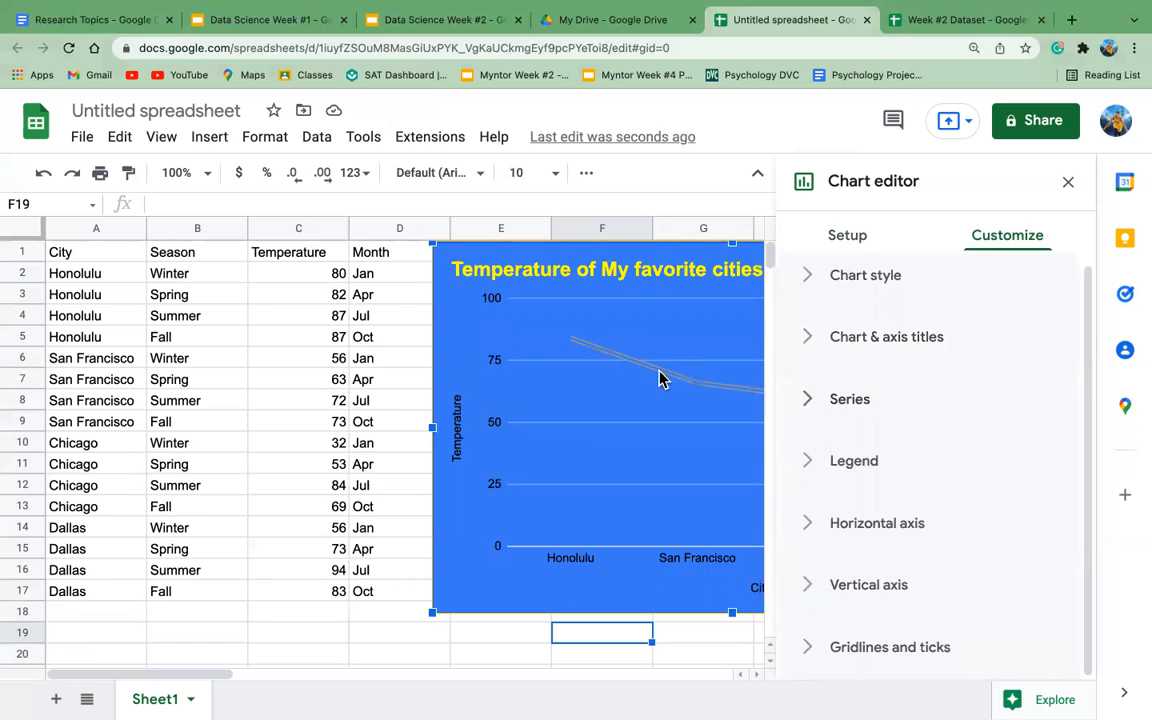
click(643, 371)
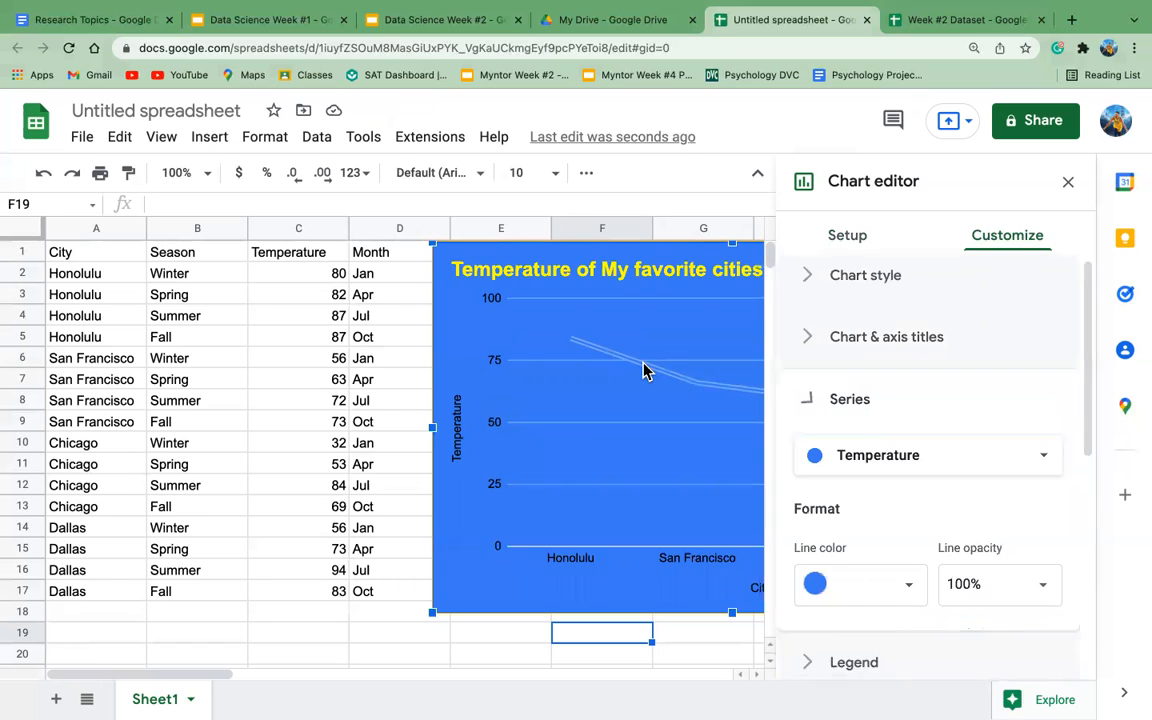
scroll(890, 513, down, 2)
click(881, 517)
click(885, 572)
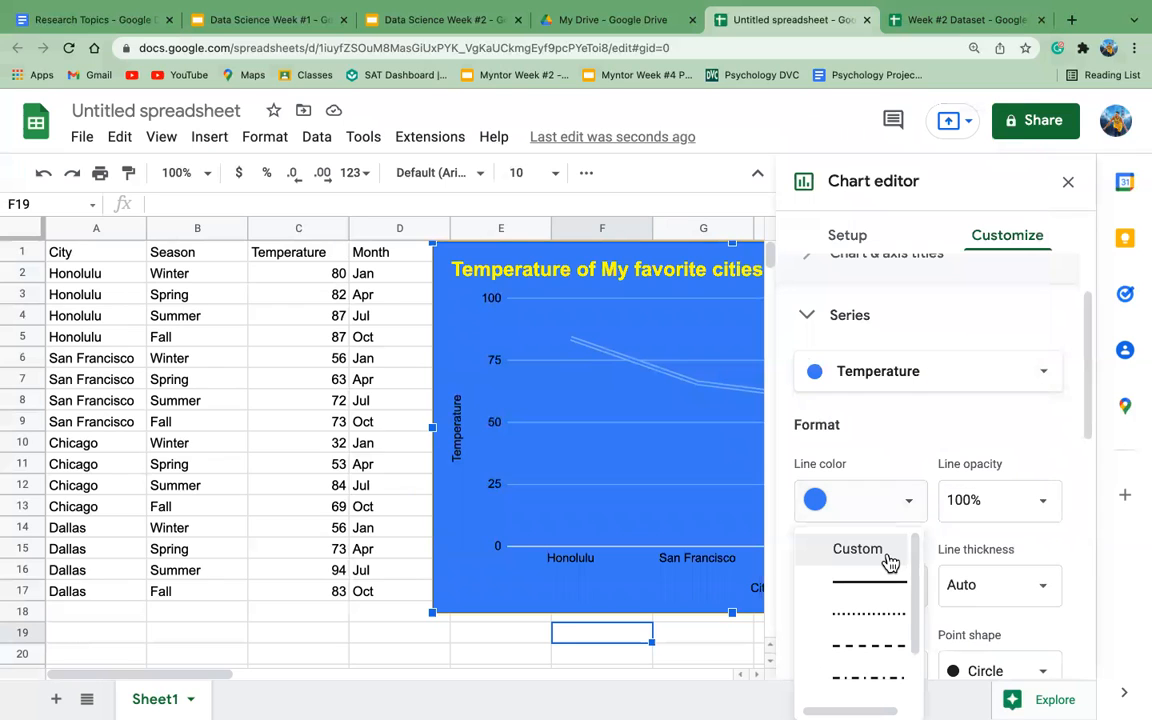
click(891, 432)
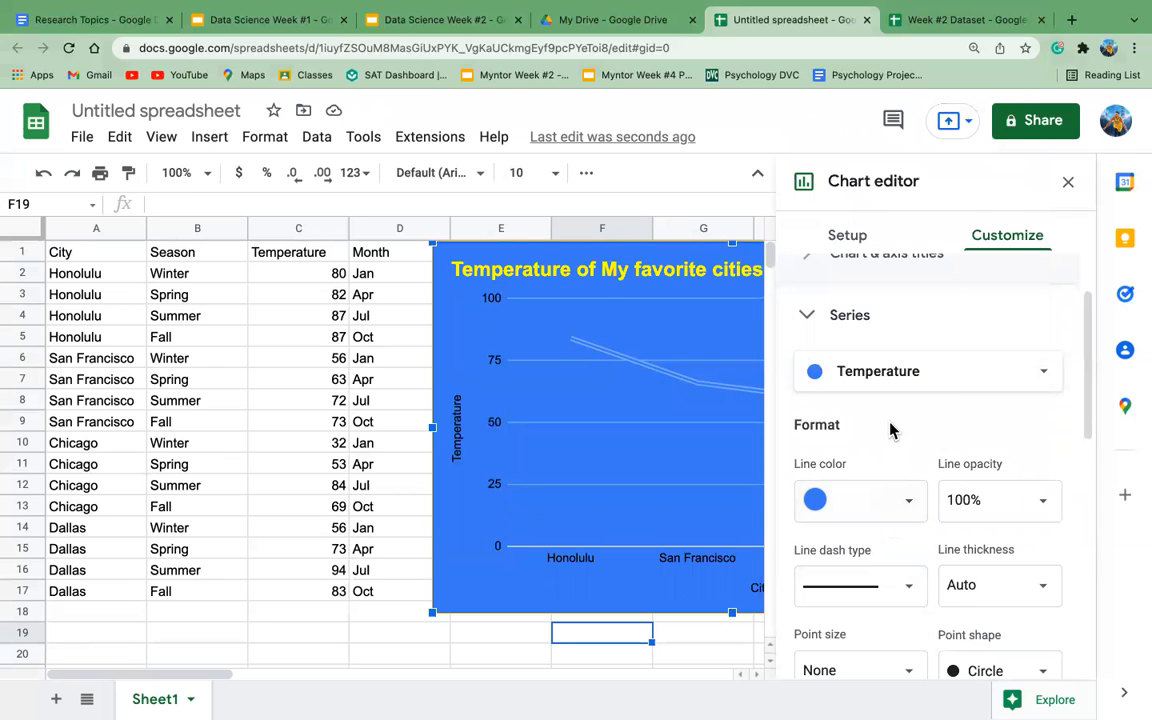
click(847, 517)
click(884, 291)
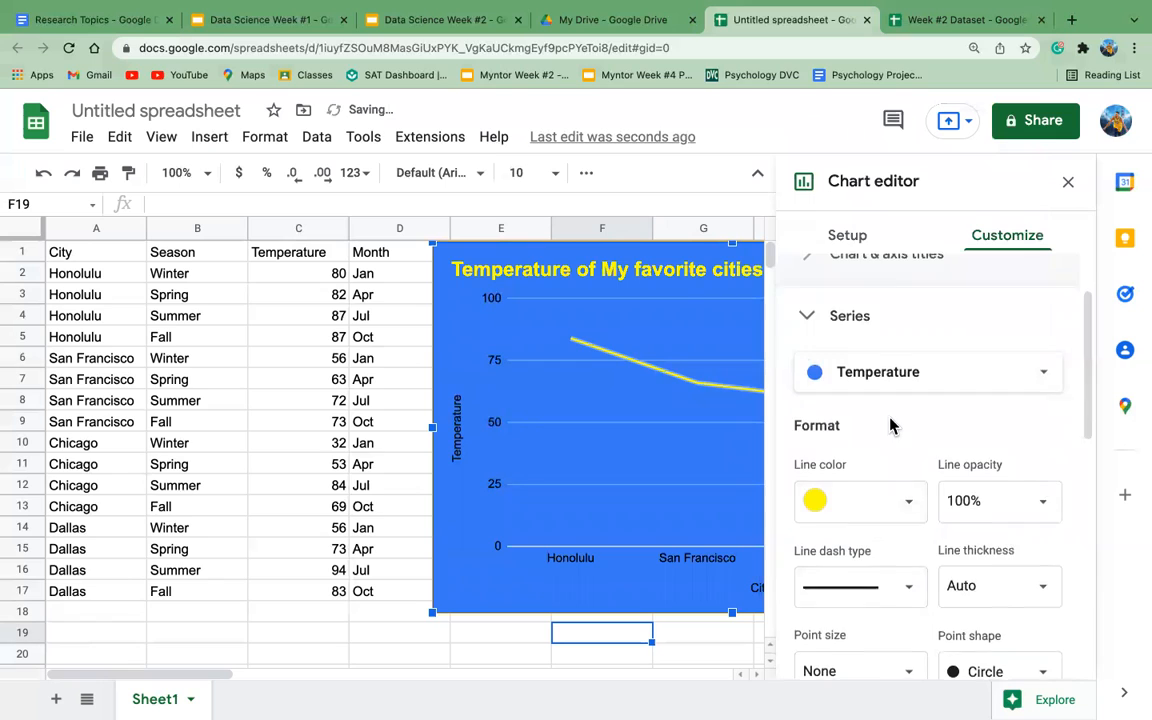
Change the chart type to the suggested Temperature vs. City column chart.
click(868, 240)
click(877, 334)
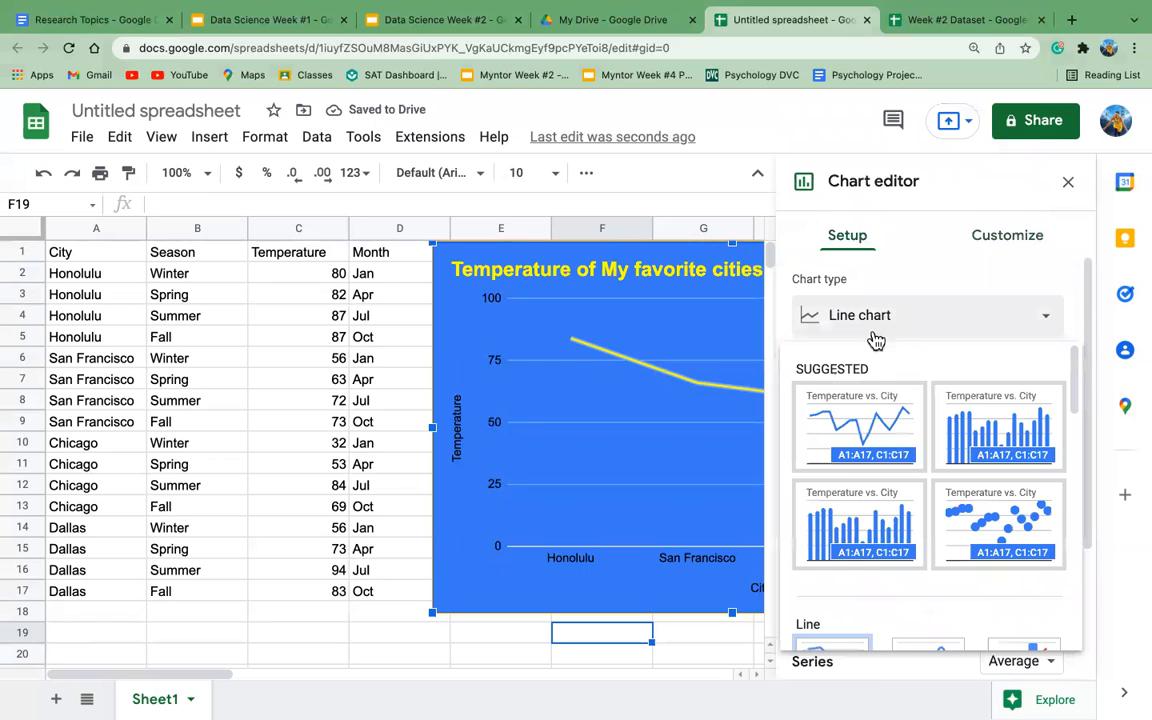
click(978, 459)
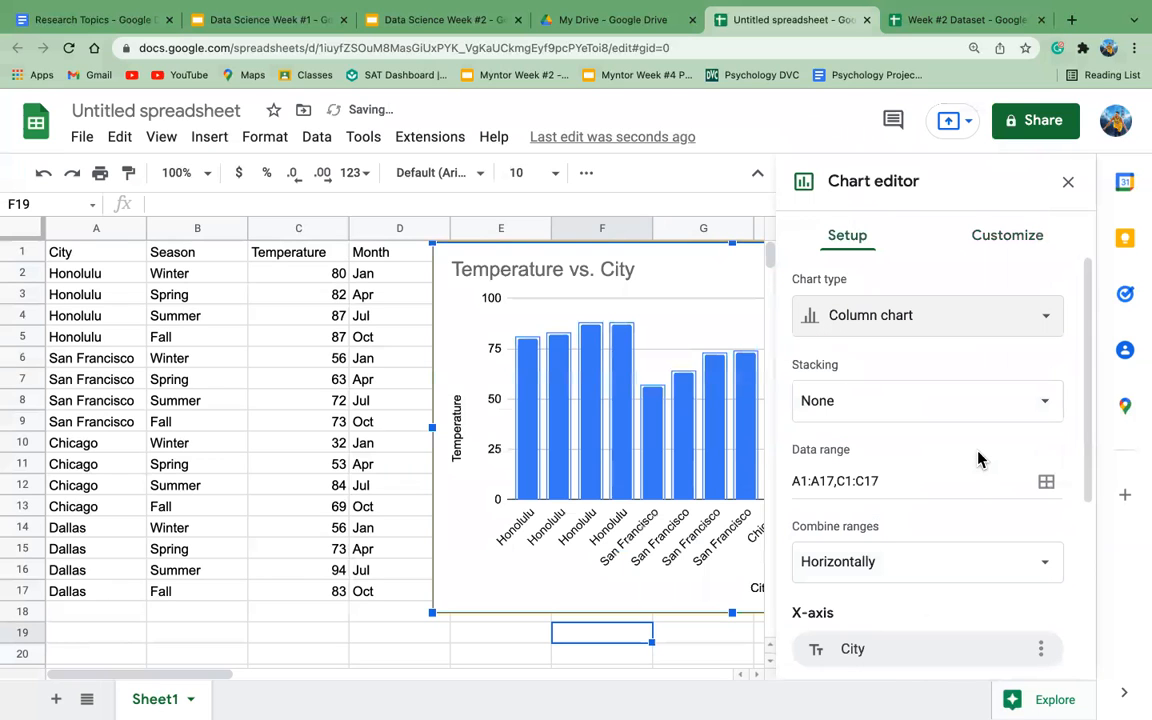
Aggregate the column chart's temperatures by city.
scroll(753, 463, right, 4)
scroll(753, 463, down, 2)
scroll(810, 425, down, 3)
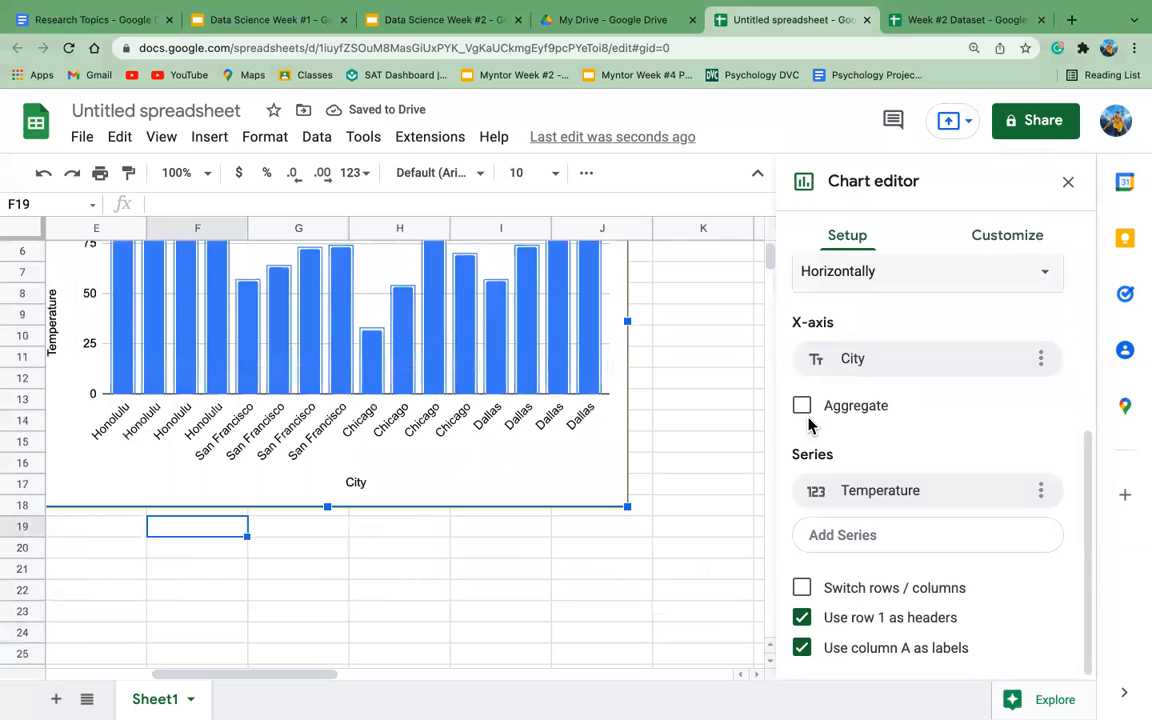
click(803, 407)
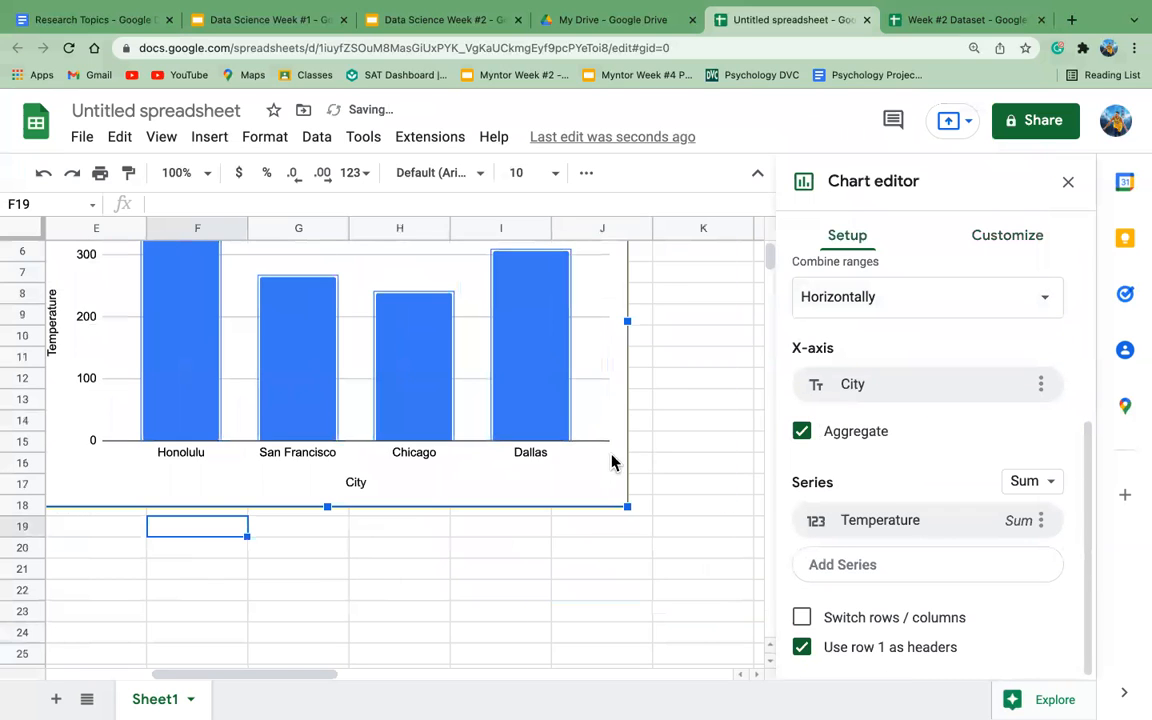
scroll(612, 462, left, 4)
scroll(612, 462, up, 3)
Set the column chart's background color to the standard yellow in the chart style options.
click(993, 237)
scroll(920, 314, up, 5)
click(885, 292)
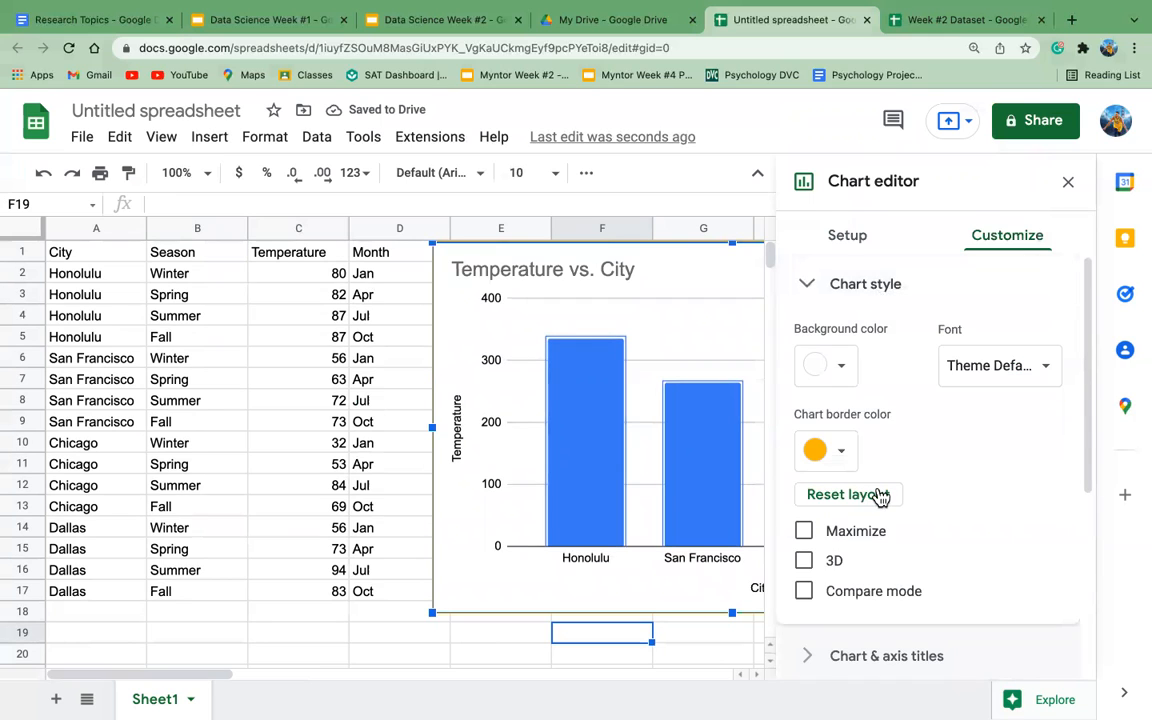
click(866, 285)
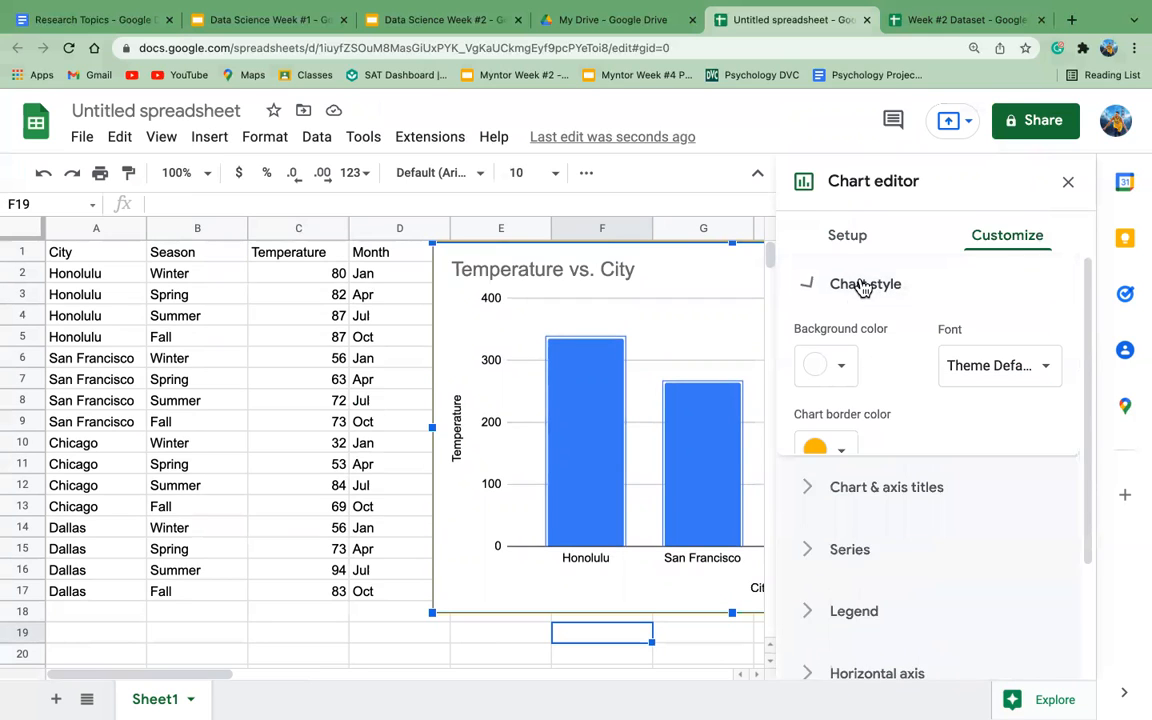
click(817, 366)
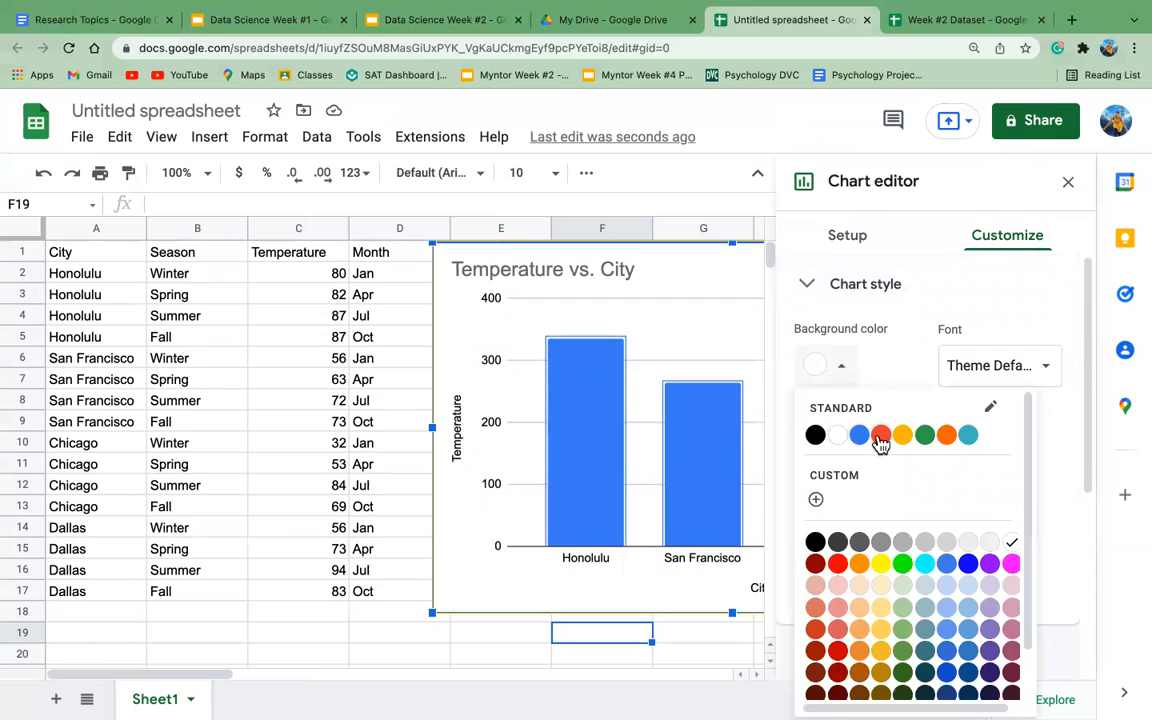
click(899, 437)
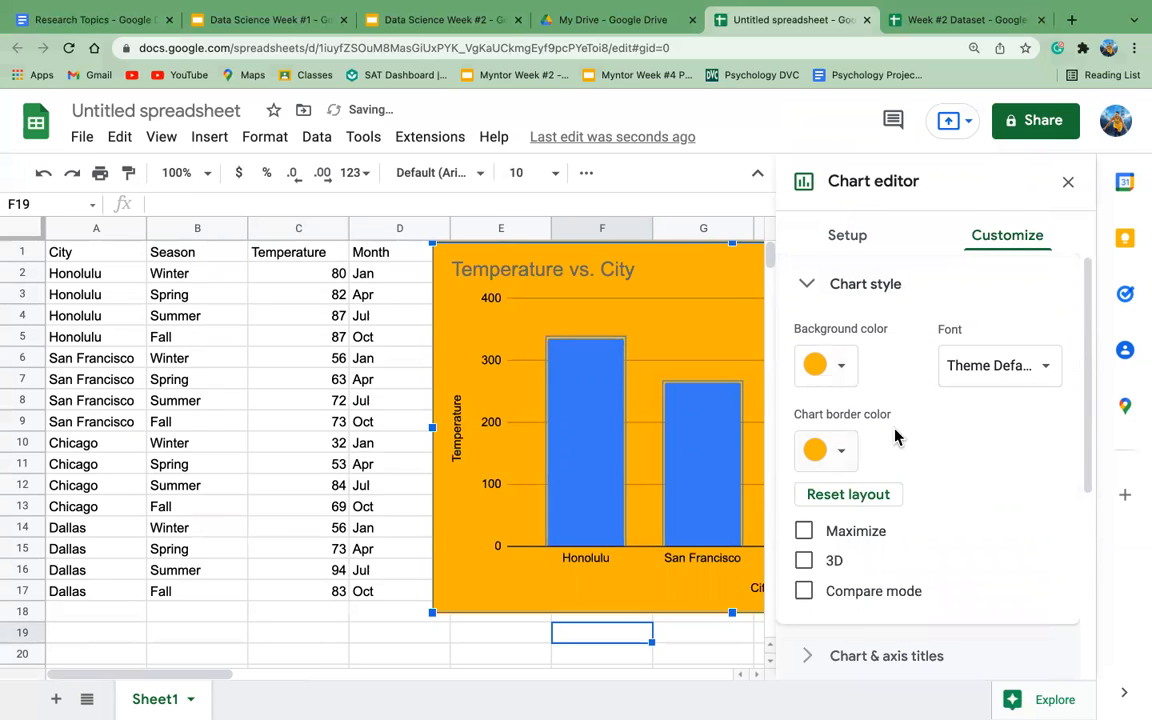
Set the chart's border color to the standard orange and turn on the 3D style for the columns.
click(848, 445)
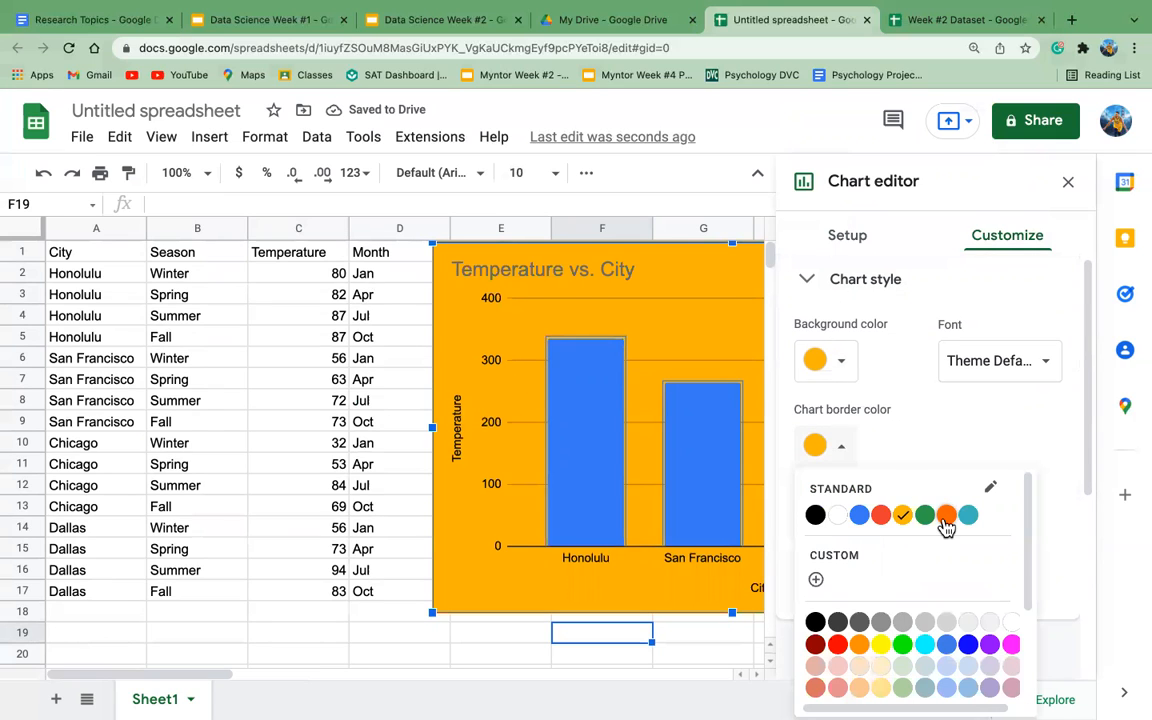
click(946, 516)
scroll(928, 476, down, 3)
scroll(880, 500, up, 3)
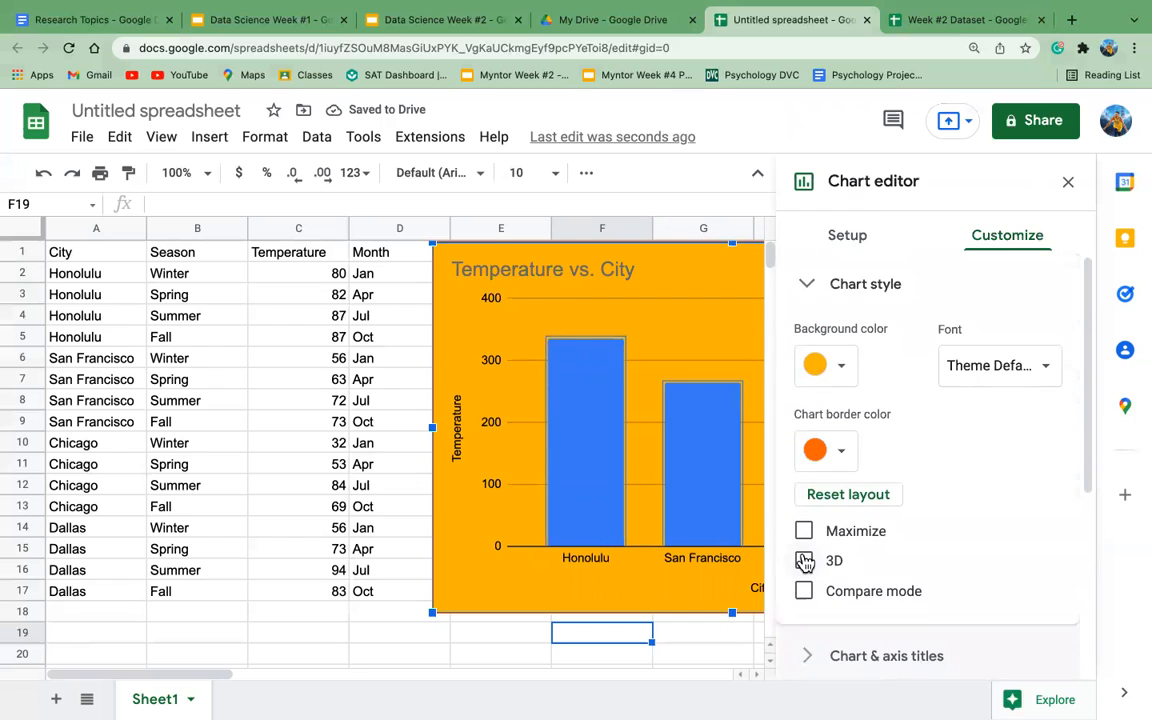
click(804, 561)
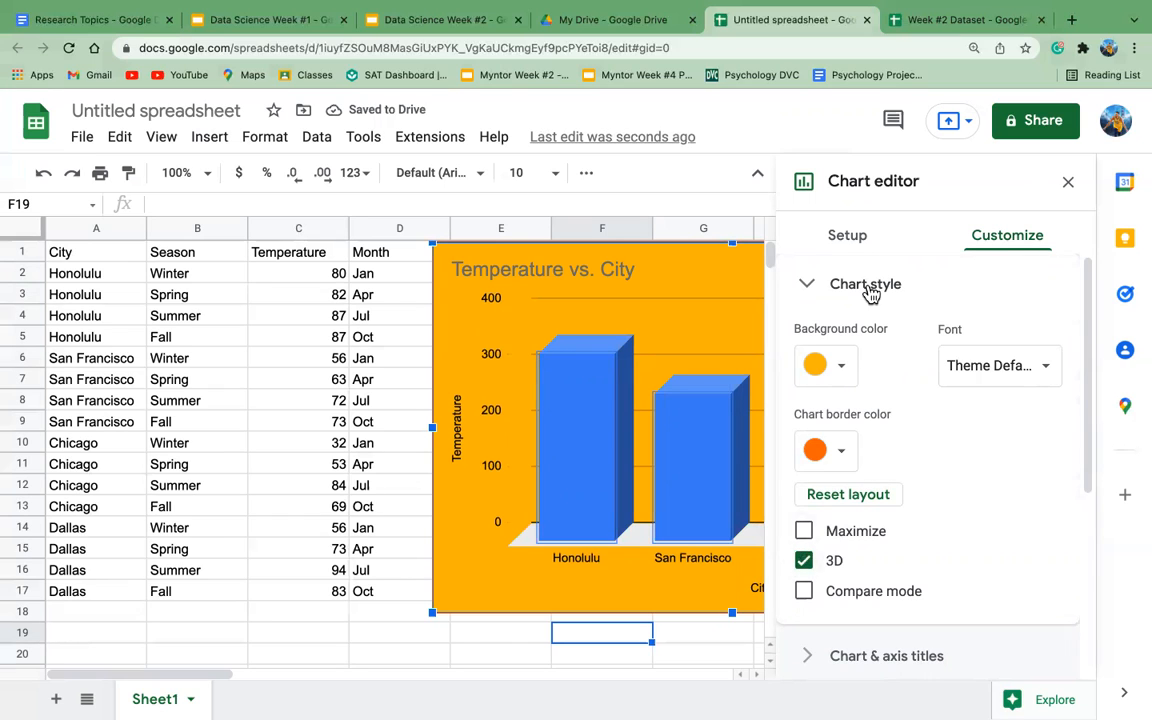
Replace the chart's title text with "My Favorite City Temperature".
click(869, 287)
click(866, 345)
scroll(866, 357, down, 3)
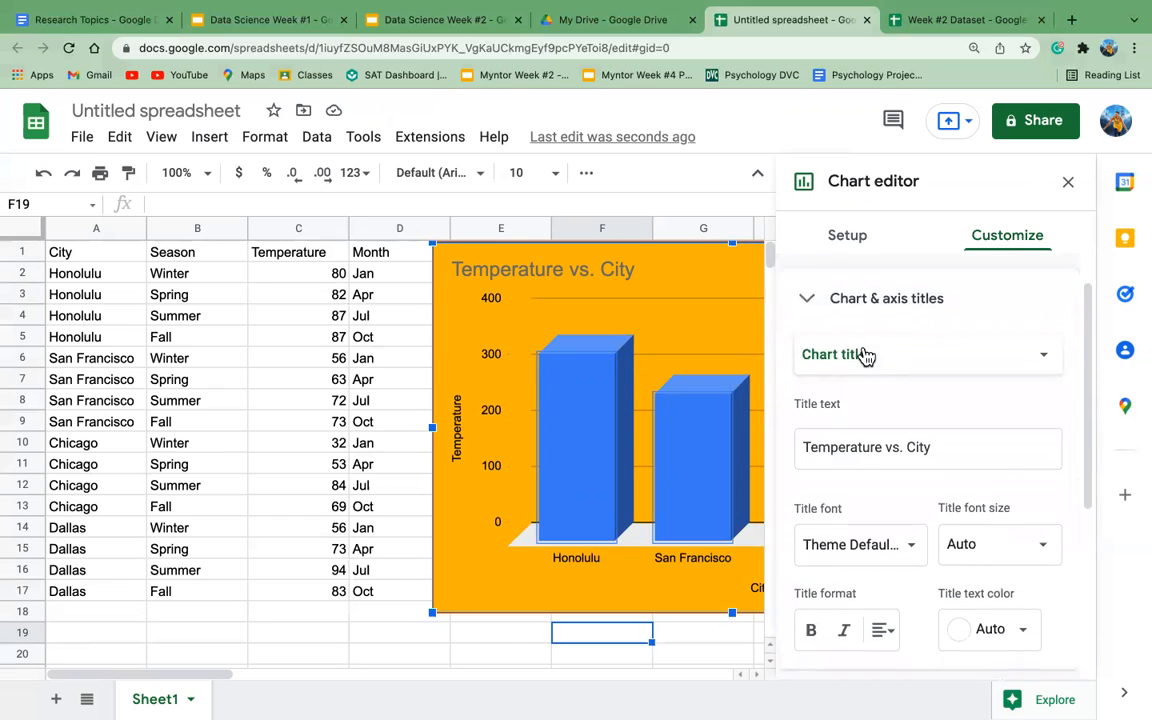
drag(944, 378, 768, 390)
key(BackSpace)
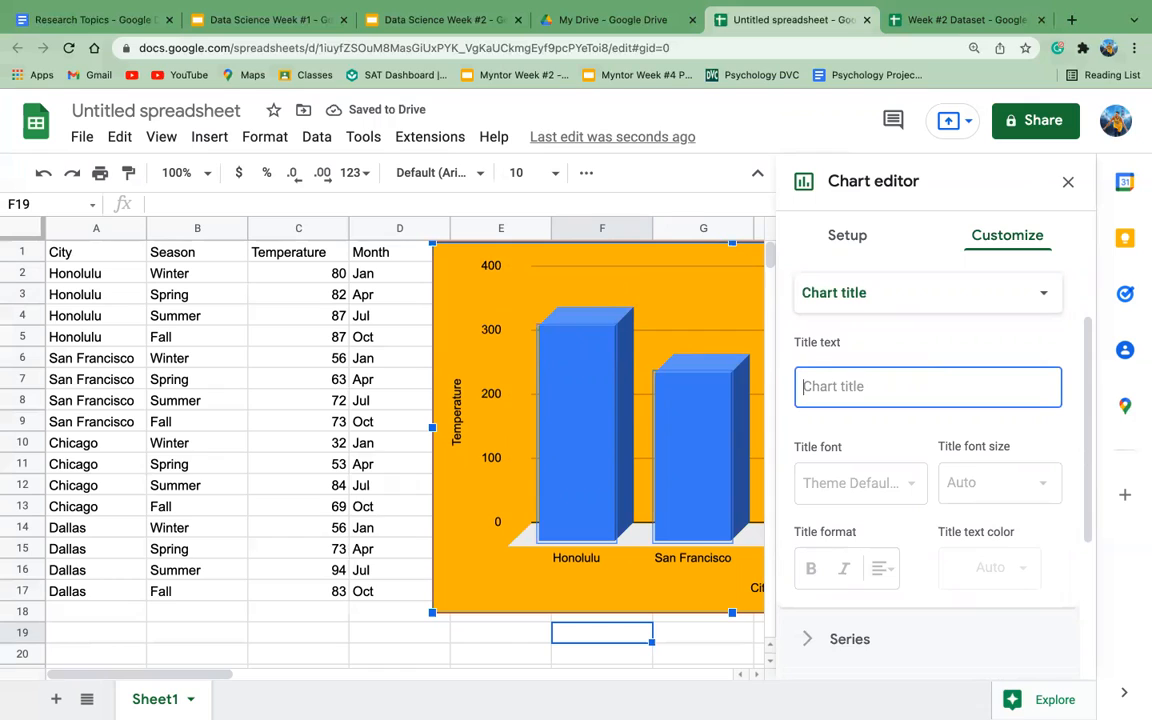
text(My Favorite City Tempe)
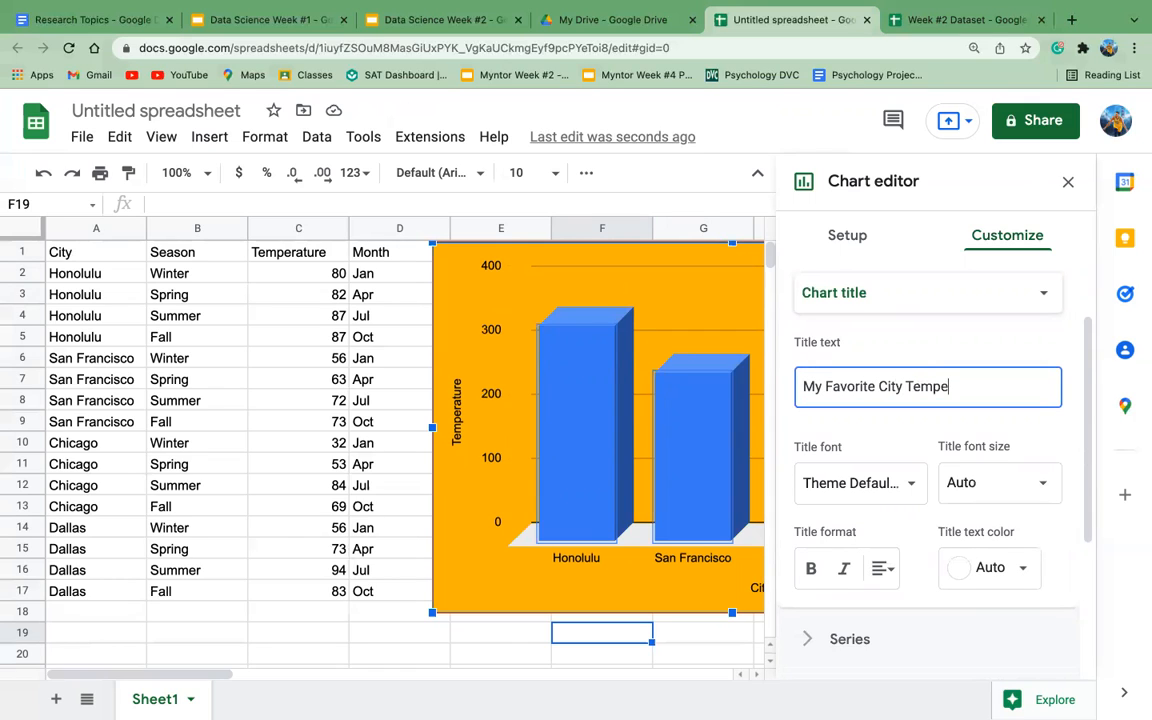
text(raturew)
key(BackSpace)
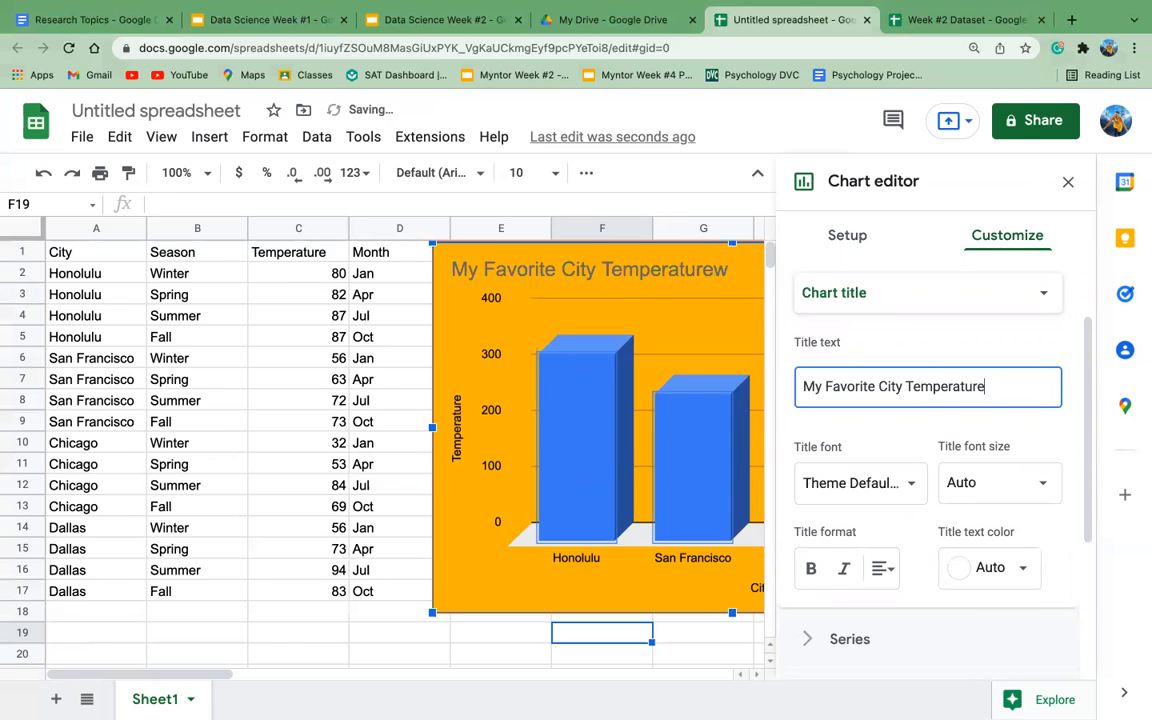
click(867, 430)
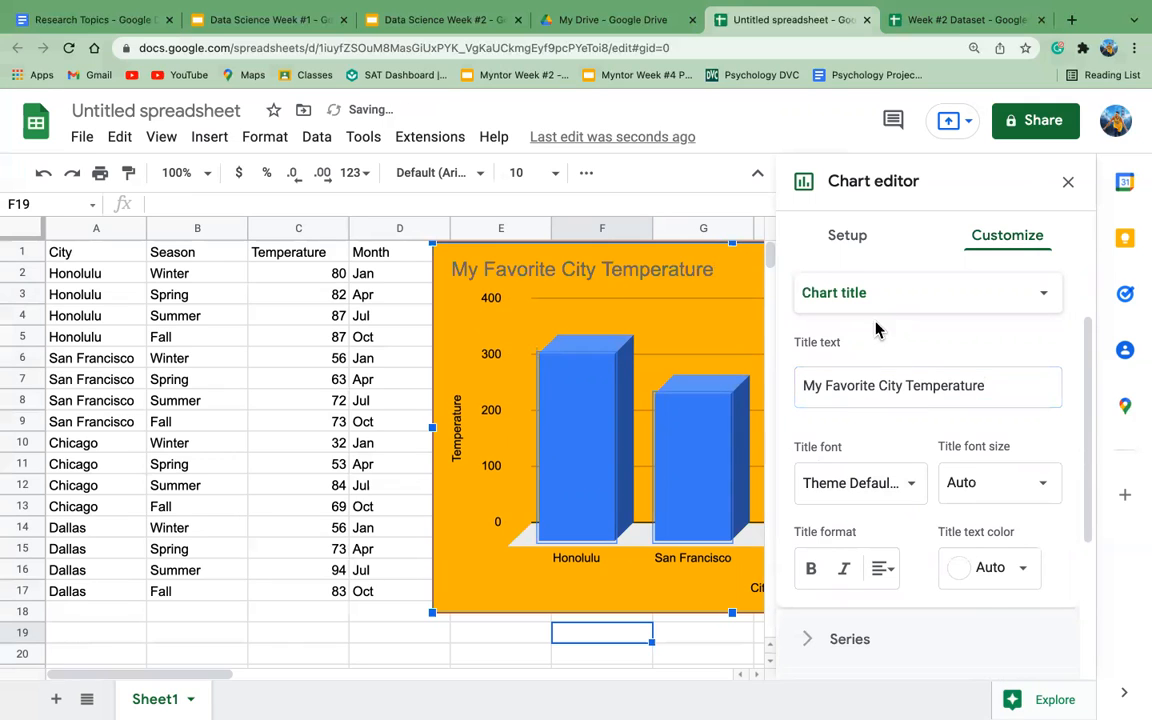
Set the chart title's text color to blue.
click(995, 567)
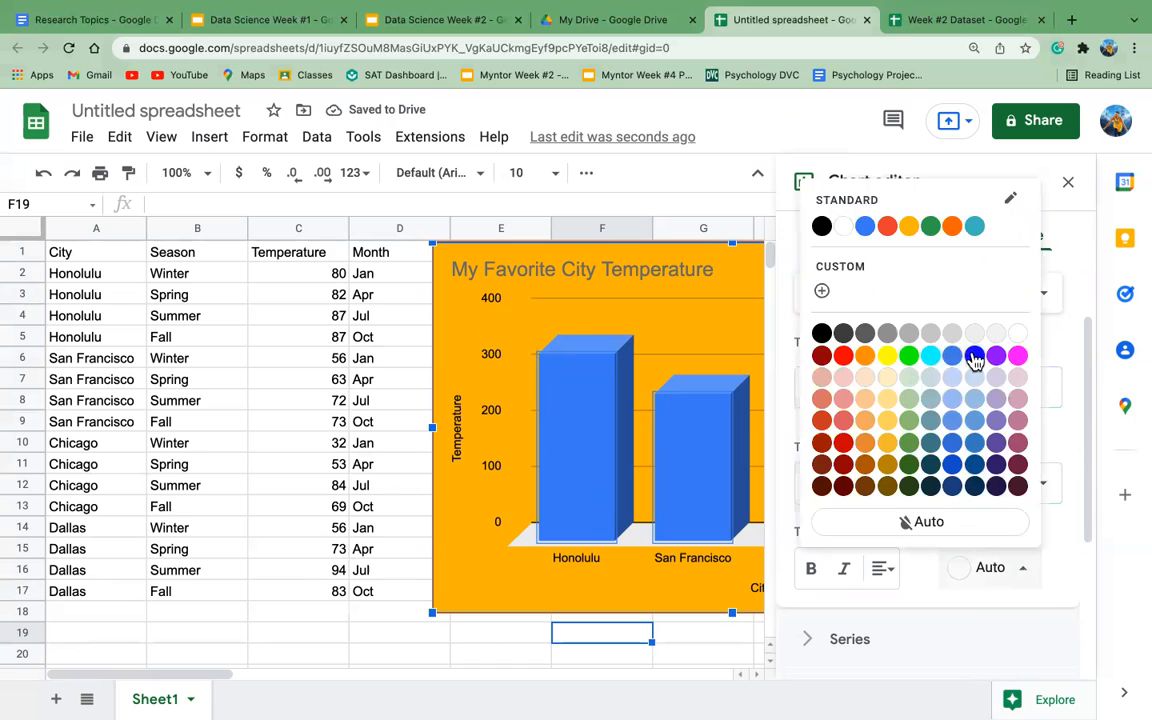
click(974, 356)
scroll(983, 350, up, 2)
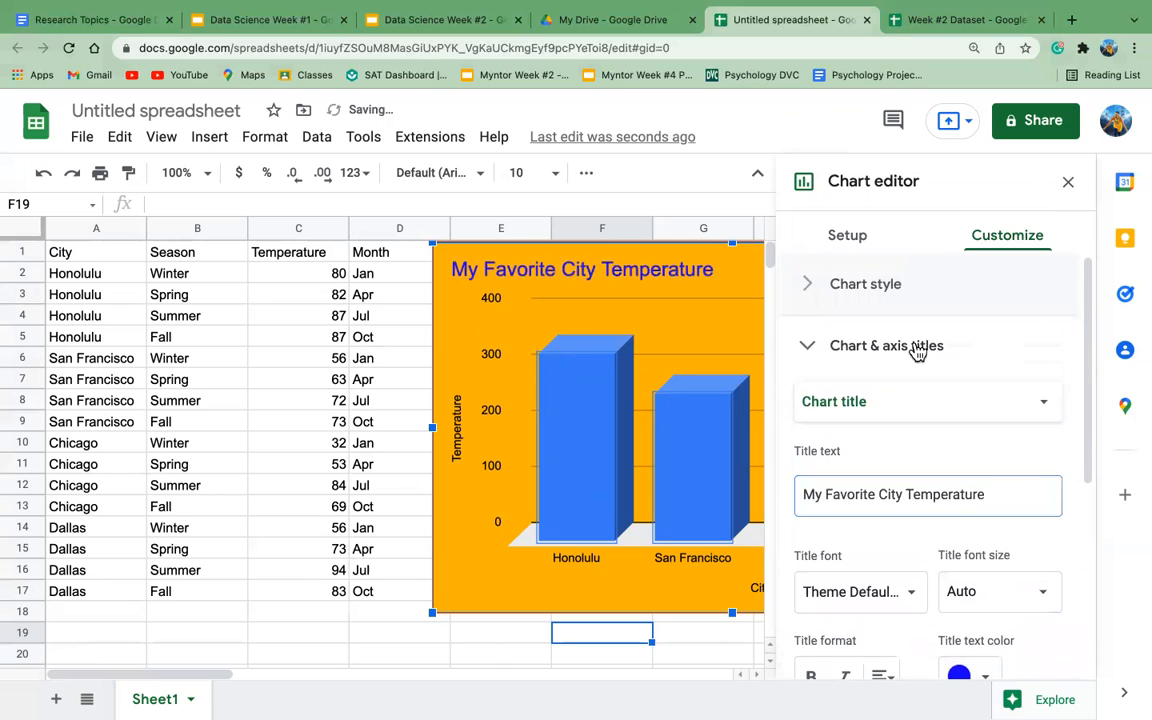
Examine the Temperature series formatting options, including fill, line and axis settings.
click(918, 350)
click(843, 398)
scroll(846, 401, down, 1)
scroll(846, 401, up, 2)
scroll(877, 509, down, 2)
scroll(877, 511, up, 2)
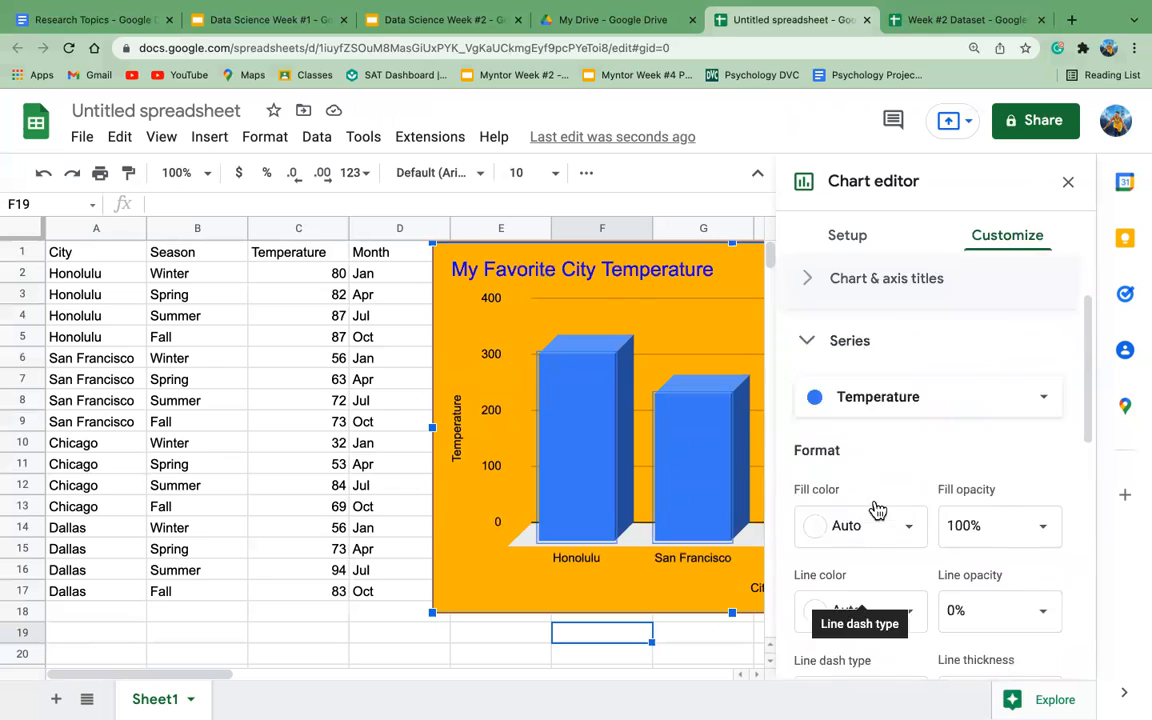
scroll(890, 470, up, 1)
scroll(959, 527, down, 3)
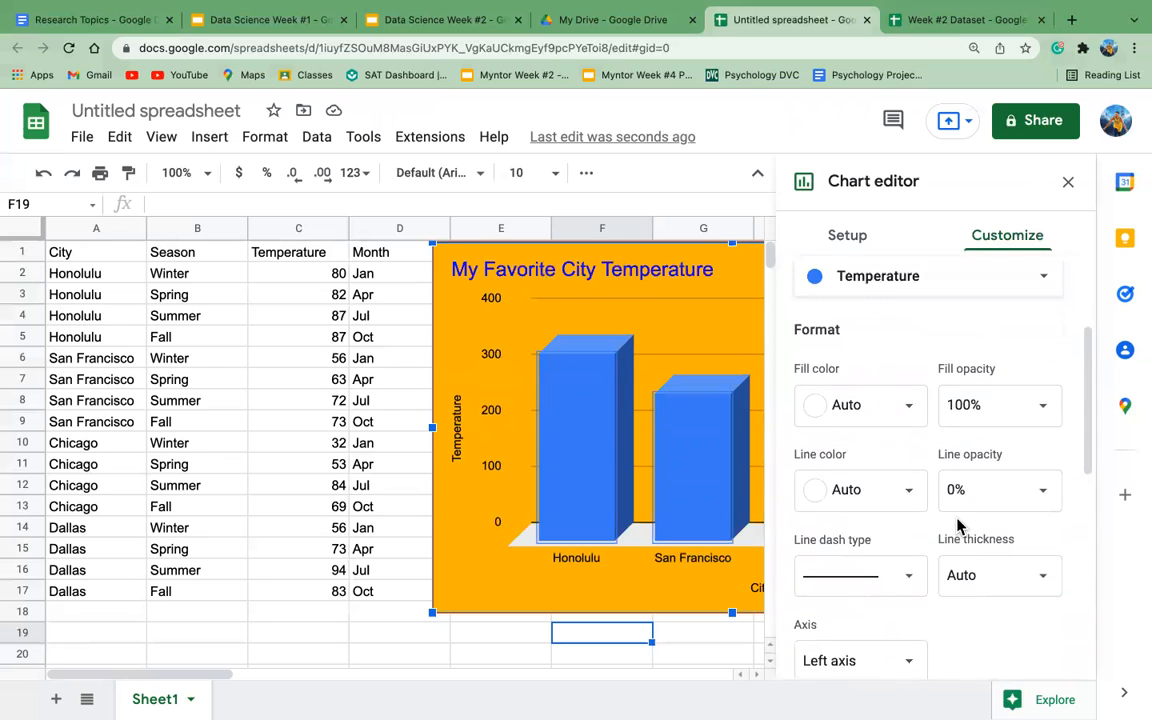
scroll(957, 527, down, 3)
scroll(957, 527, up, 5)
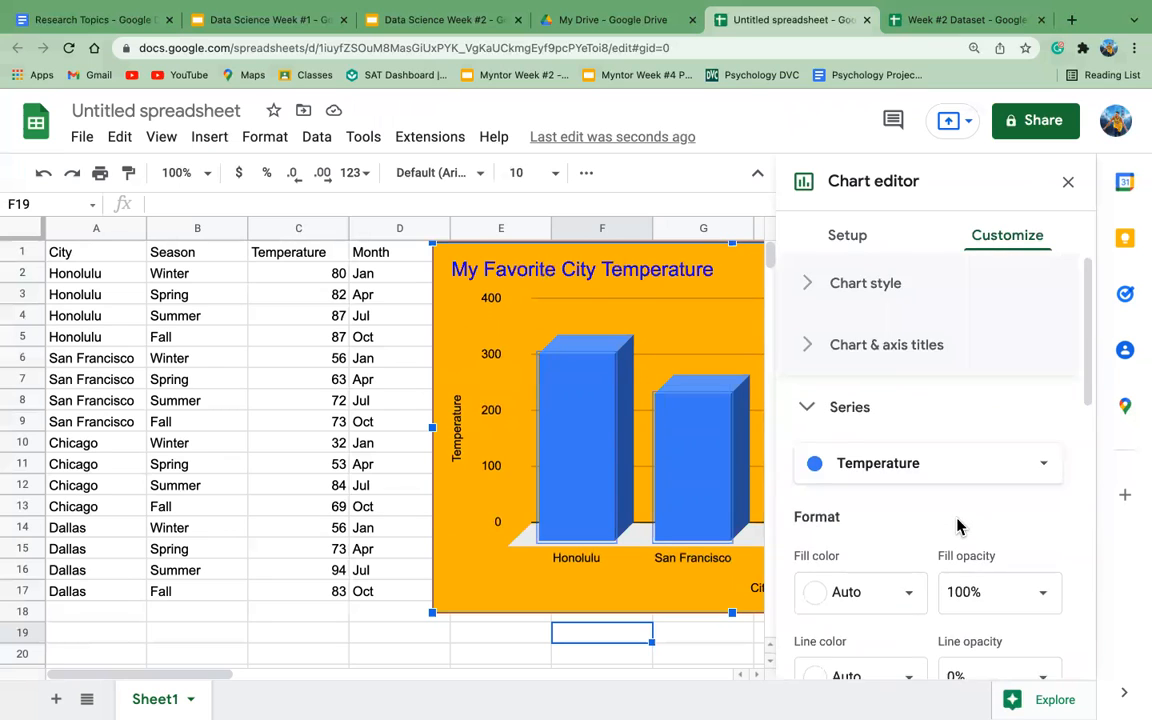
scroll(957, 527, down, 1)
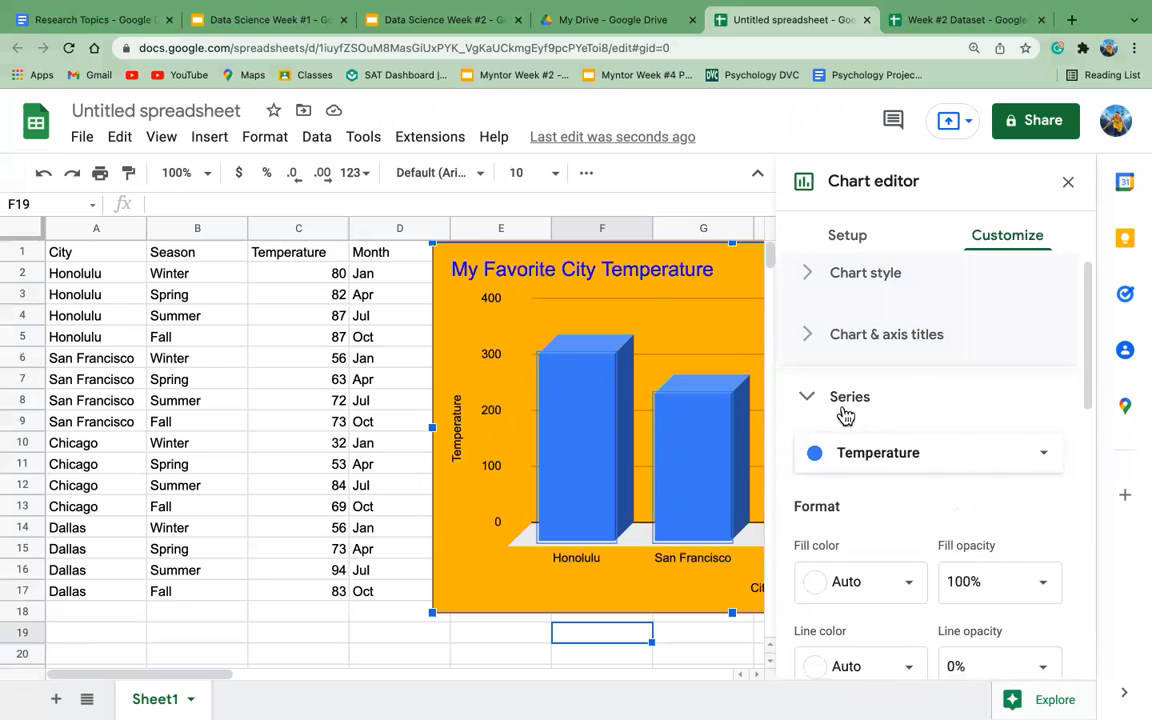
Try orange, green and blue as the Temperature series fill color, and settle on cyan.
click(868, 580)
click(859, 369)
click(880, 590)
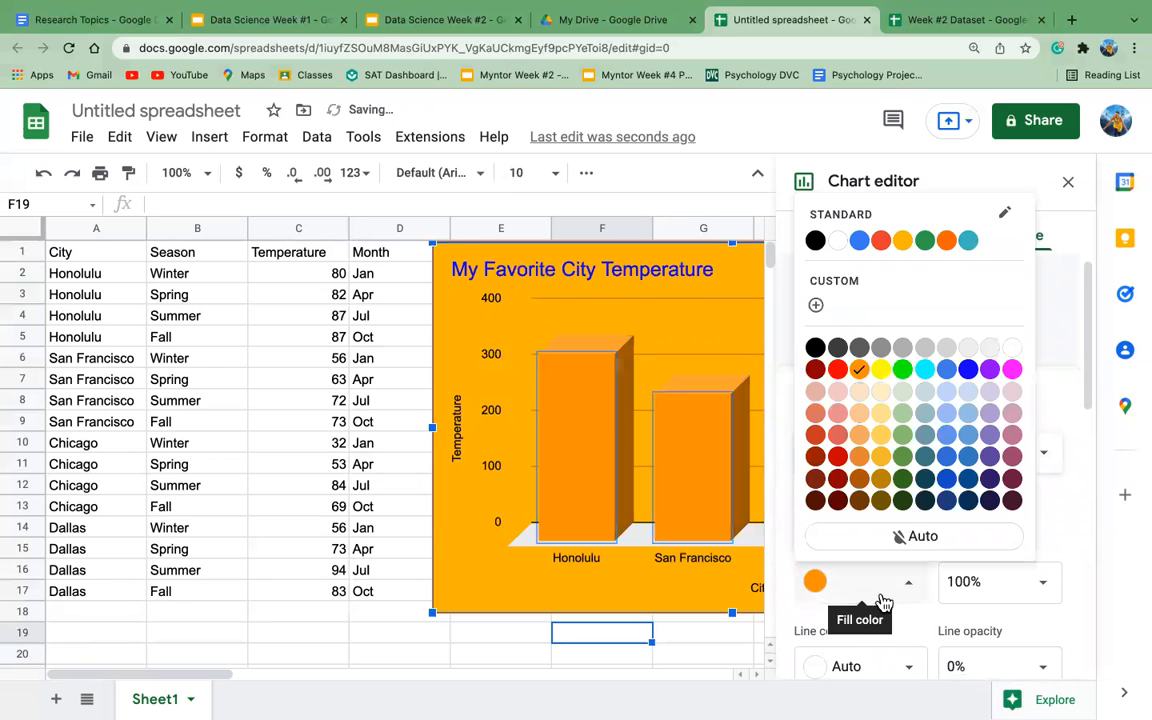
click(902, 434)
click(877, 596)
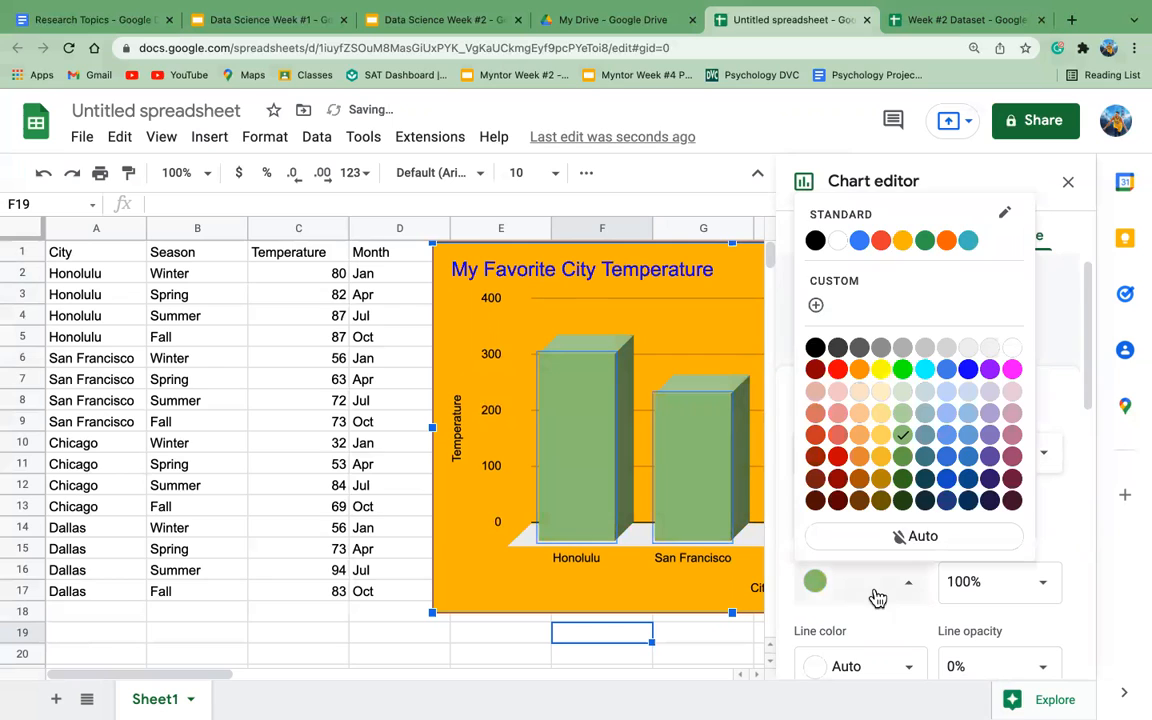
click(967, 370)
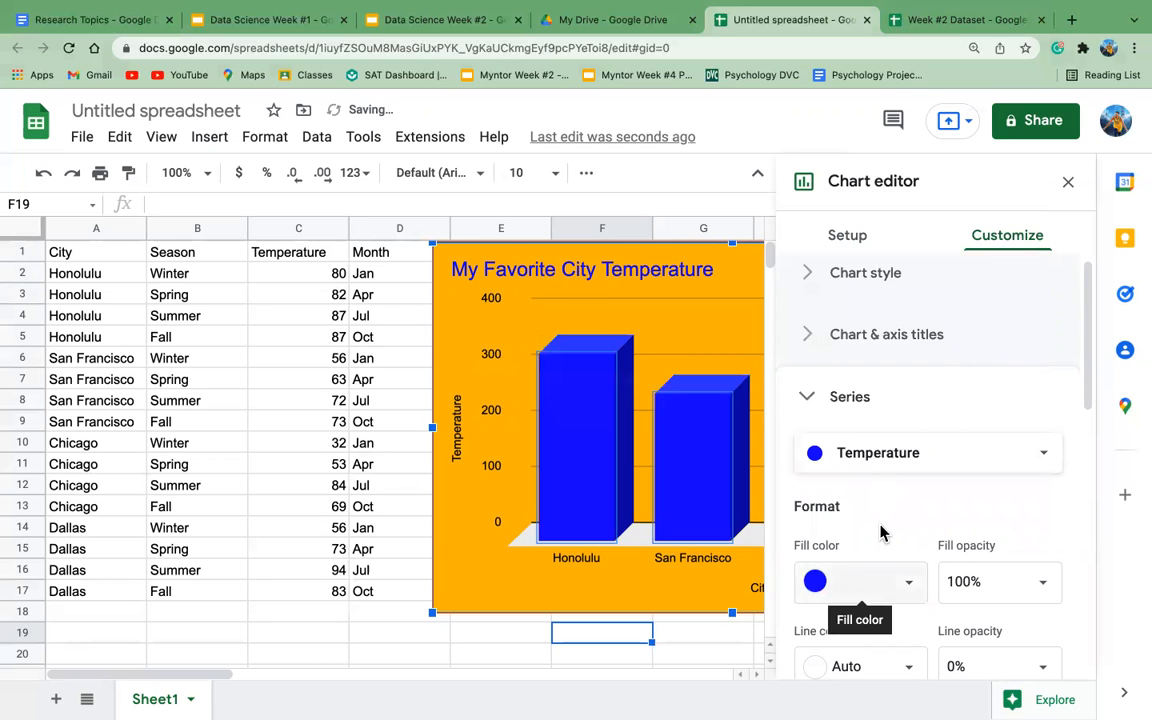
click(889, 580)
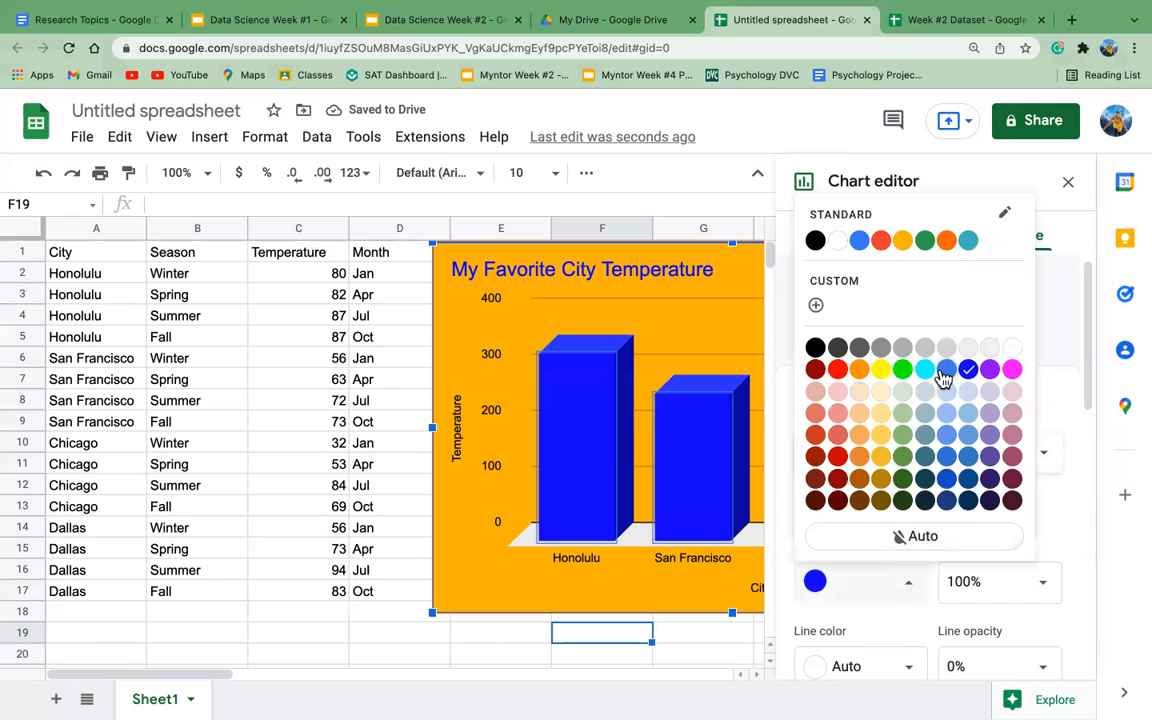
click(924, 370)
click(862, 410)
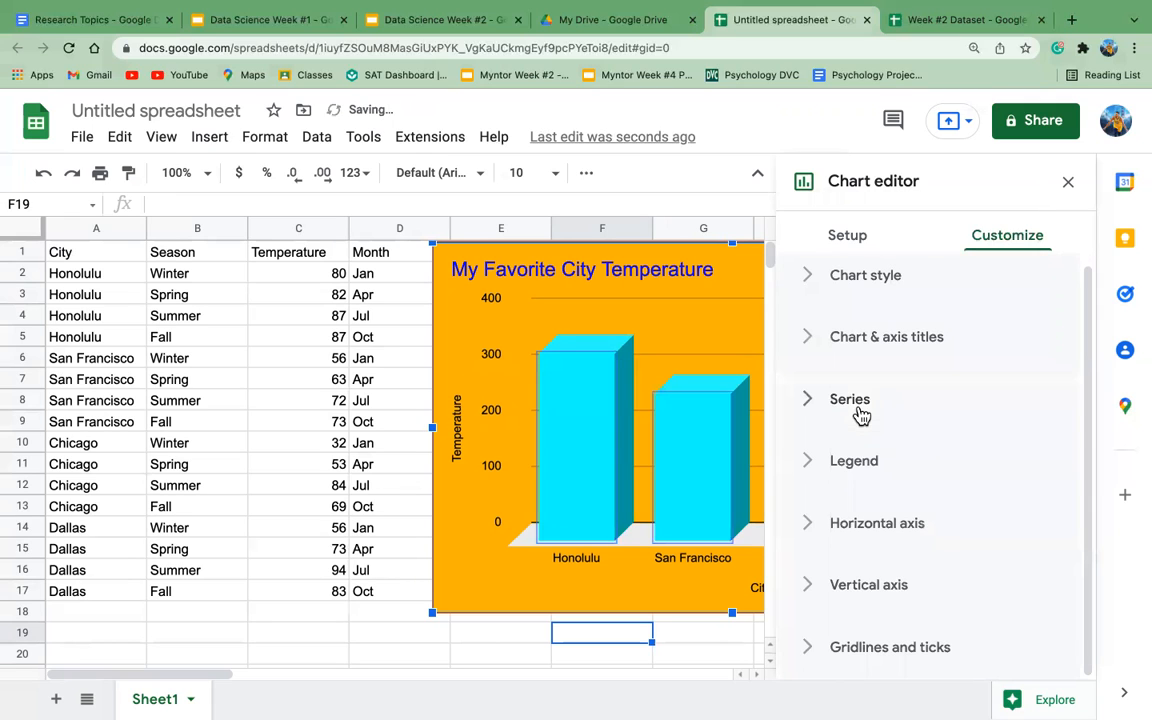
Examine the chart's legend options, including position, font, format and text color.
click(848, 465)
scroll(845, 464, down, 3)
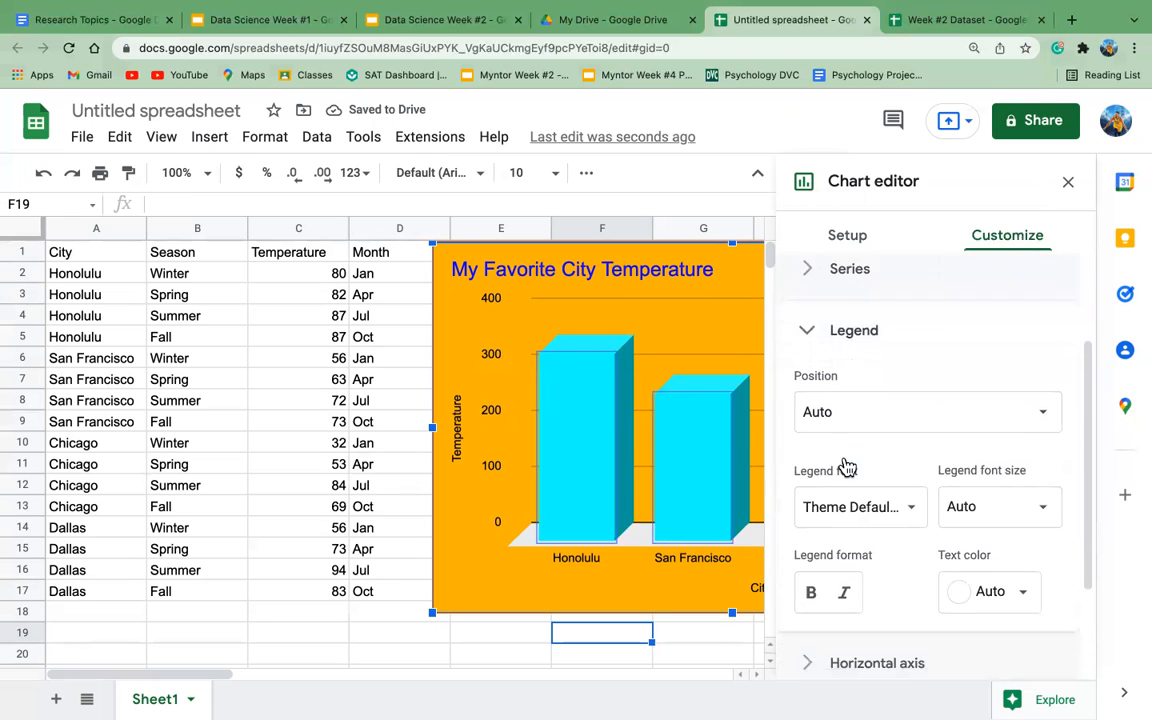
scroll(843, 465, up, 3)
click(843, 469)
click(842, 471)
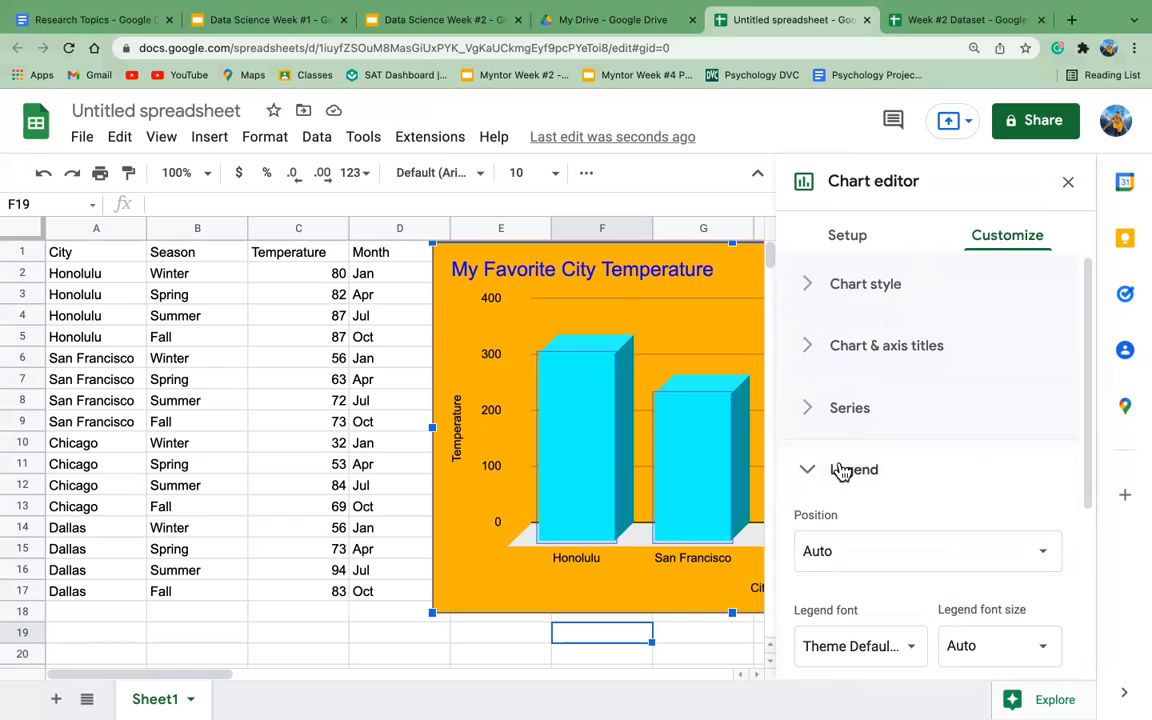
scroll(840, 471, down, 3)
scroll(840, 471, up, 2)
click(832, 370)
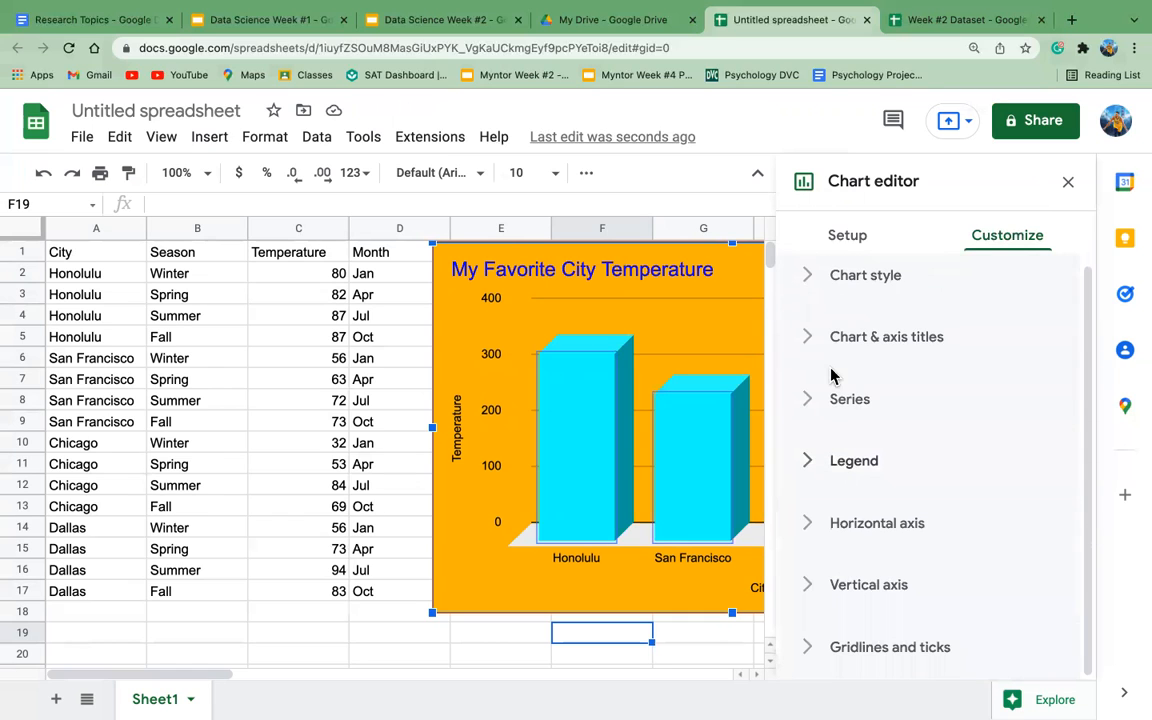
Examine the chart's horizontal axis and vertical axis label options.
click(825, 530)
scroll(825, 532, down, 3)
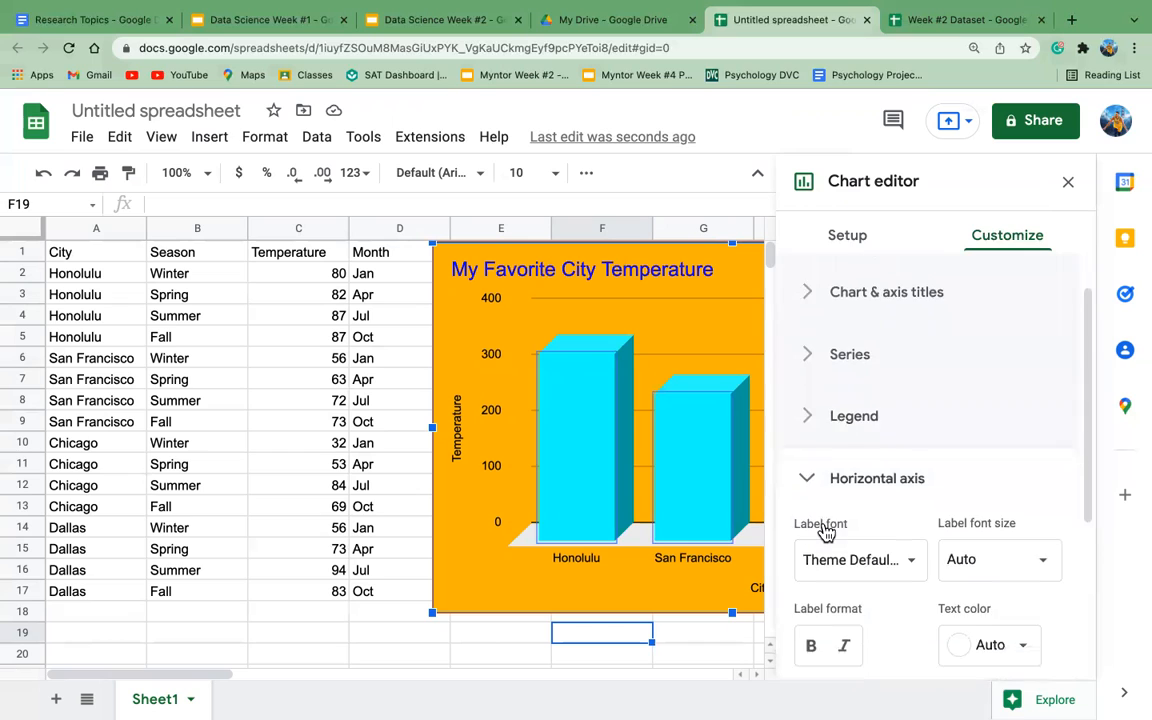
scroll(826, 532, down, 2)
scroll(826, 532, up, 2)
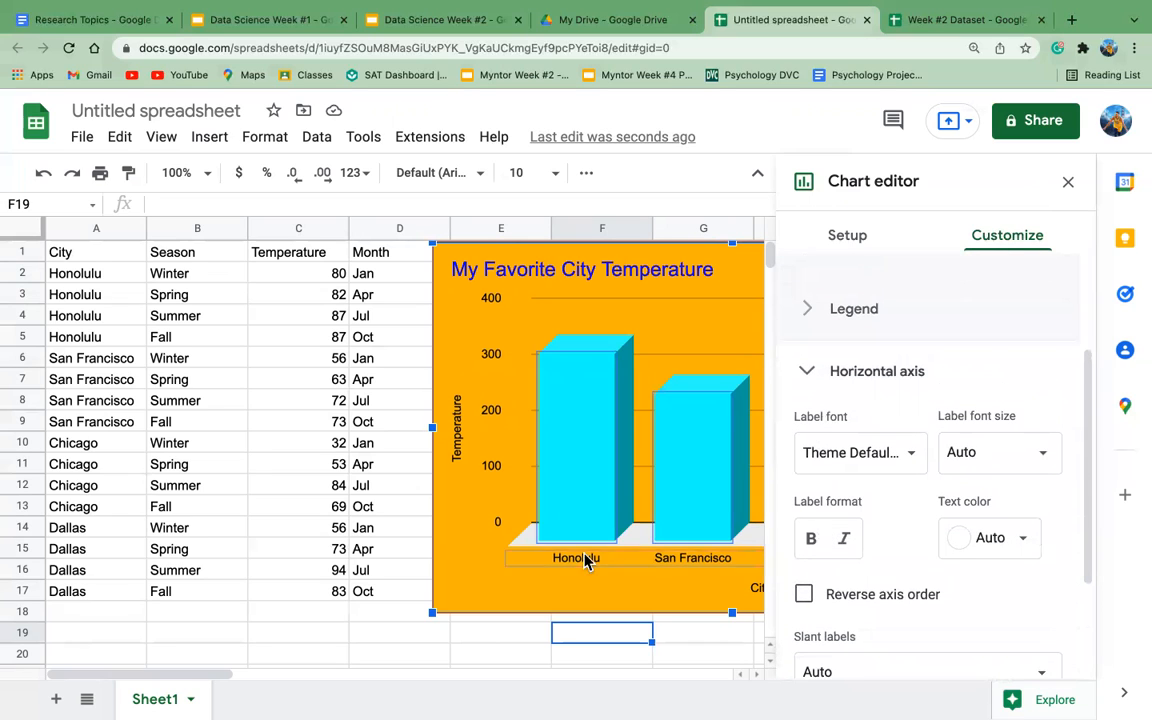
click(962, 354)
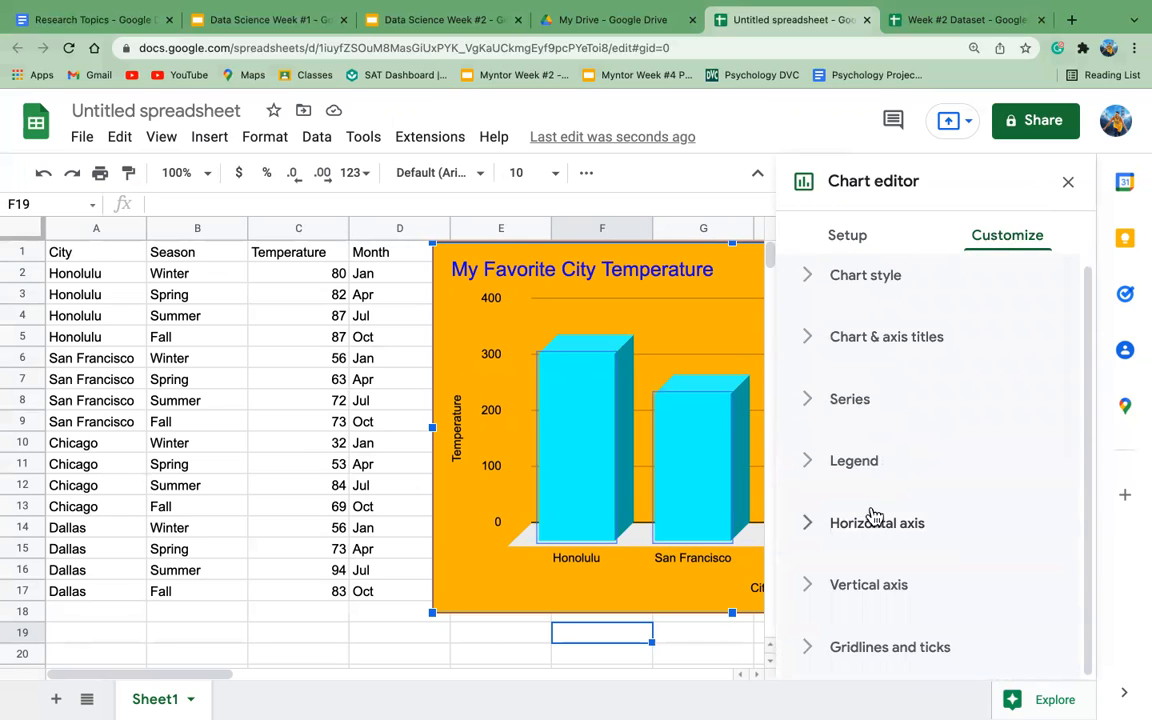
click(869, 586)
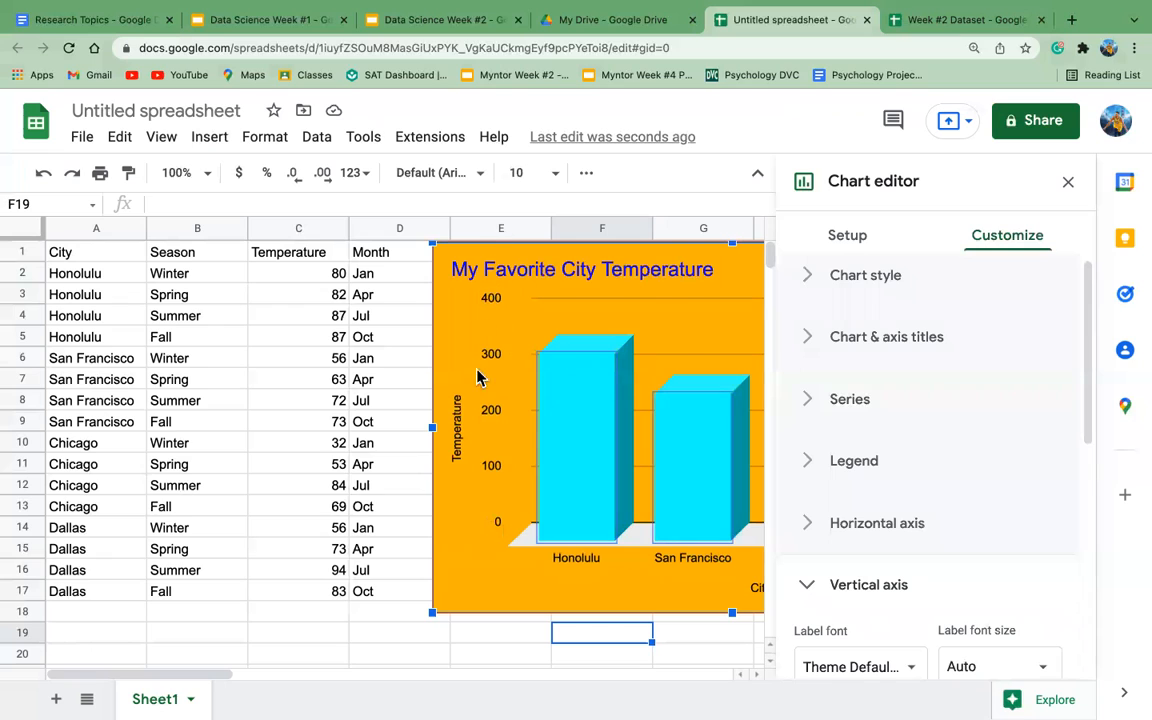
click(866, 587)
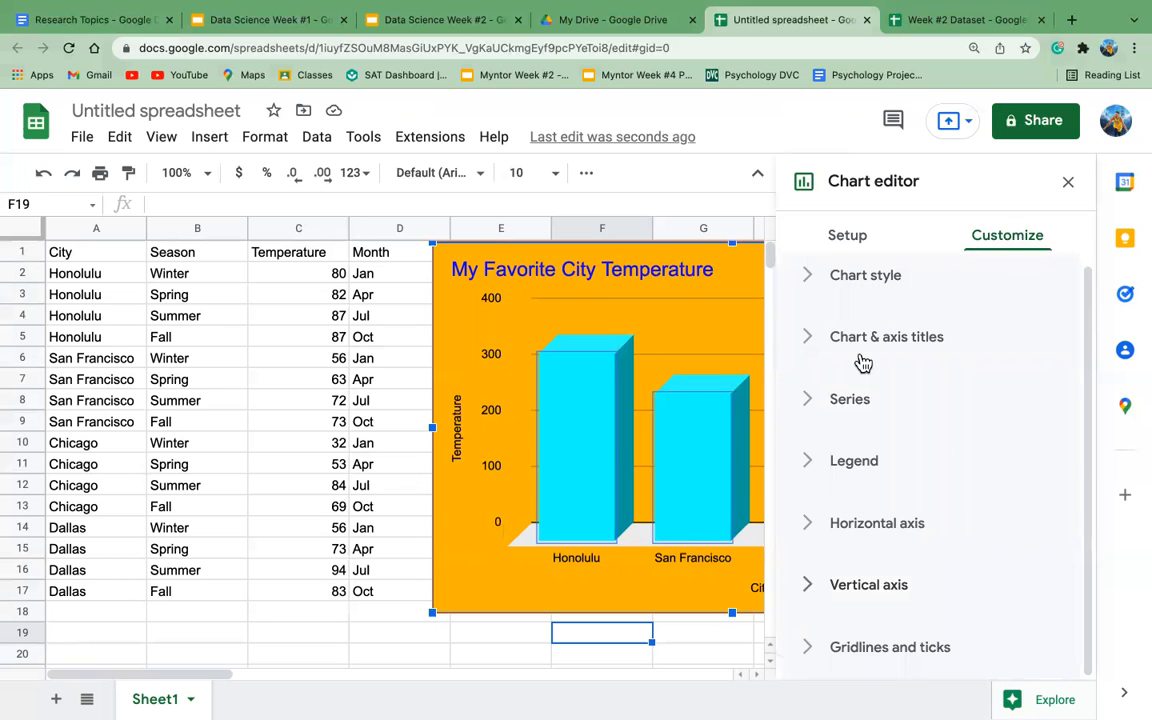
Change the Temperature series aggregation to Average in the chart setup.
click(856, 236)
scroll(931, 535, down, 5)
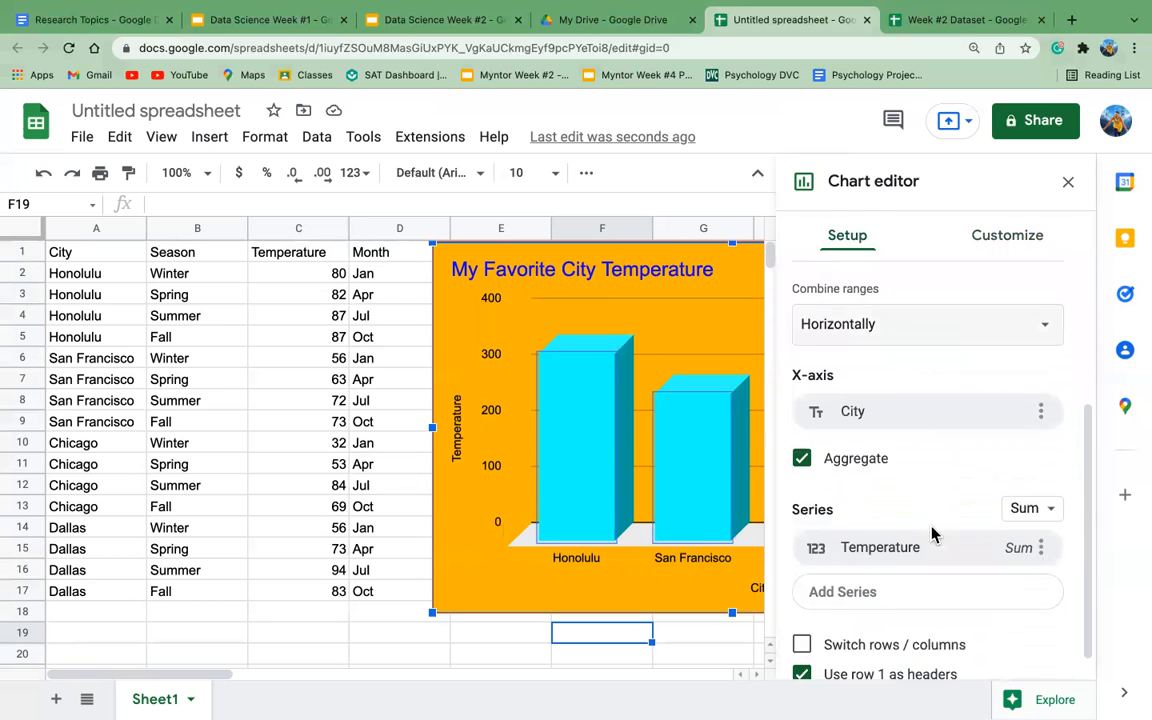
click(1018, 484)
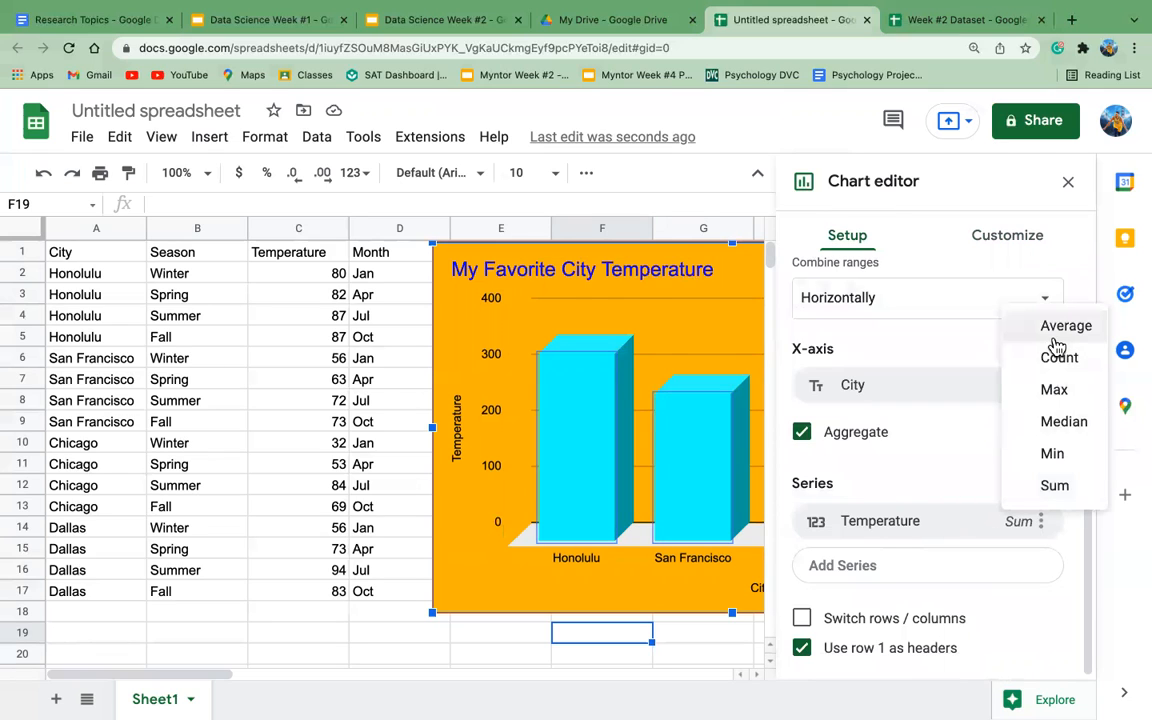
click(1058, 340)
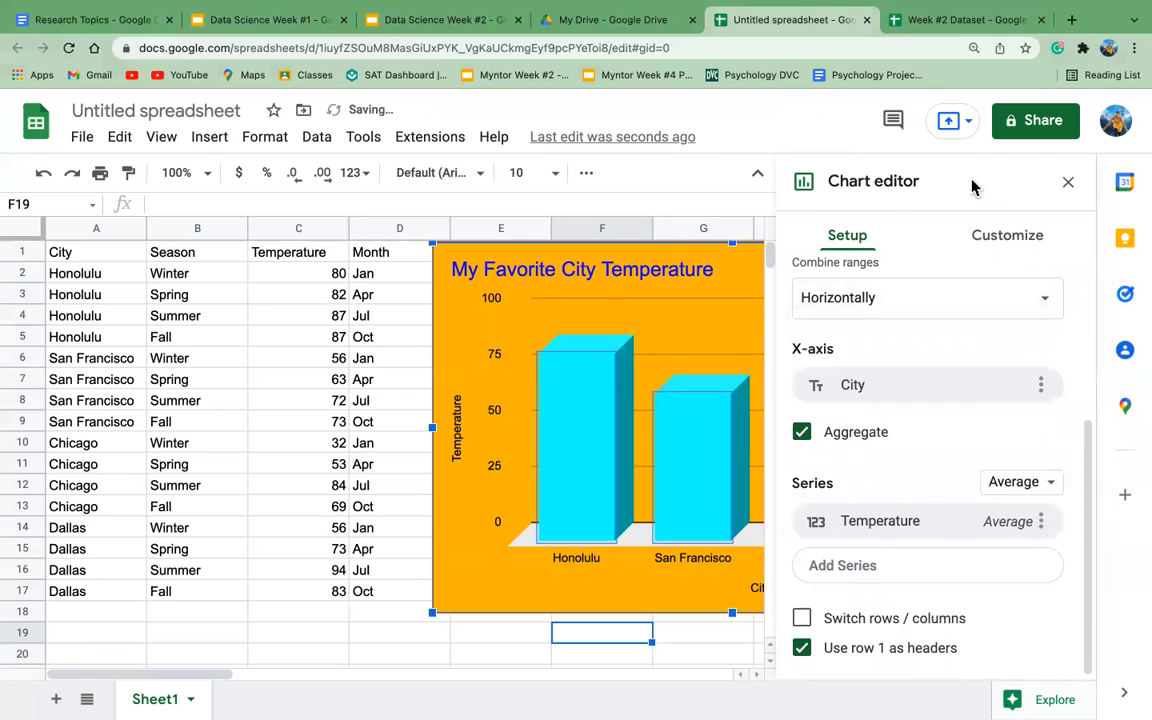
Examine the gridlines and ticks options for the chart's vertical axis.
click(966, 240)
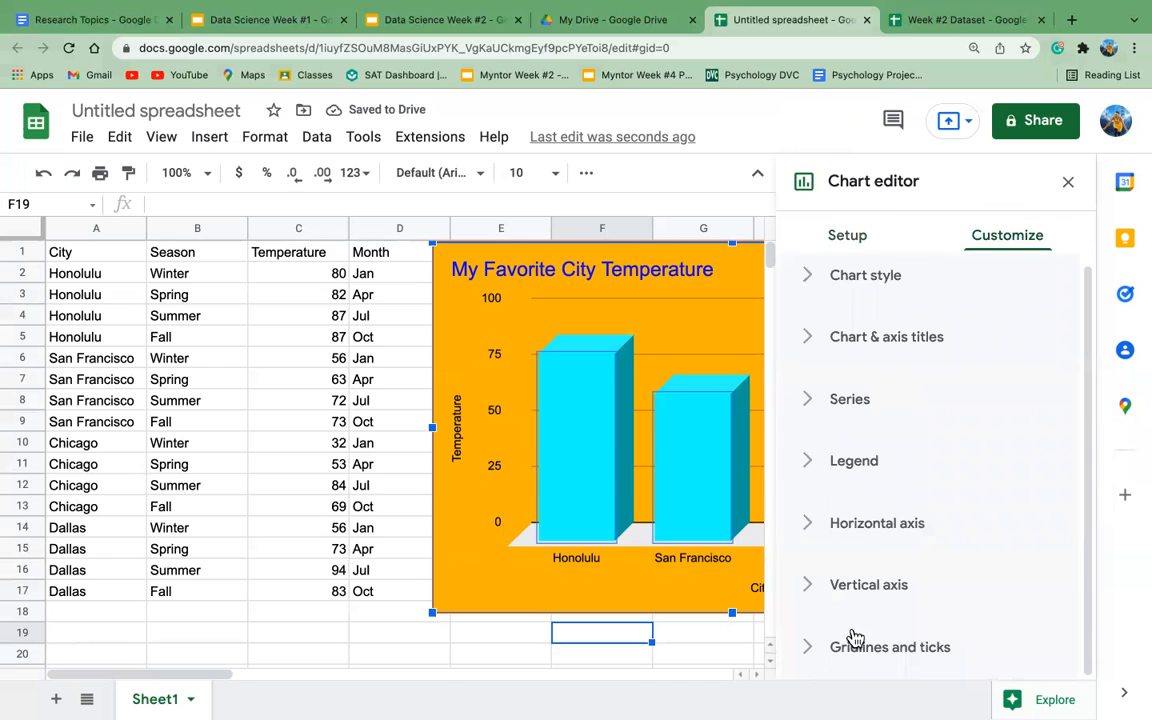
click(826, 648)
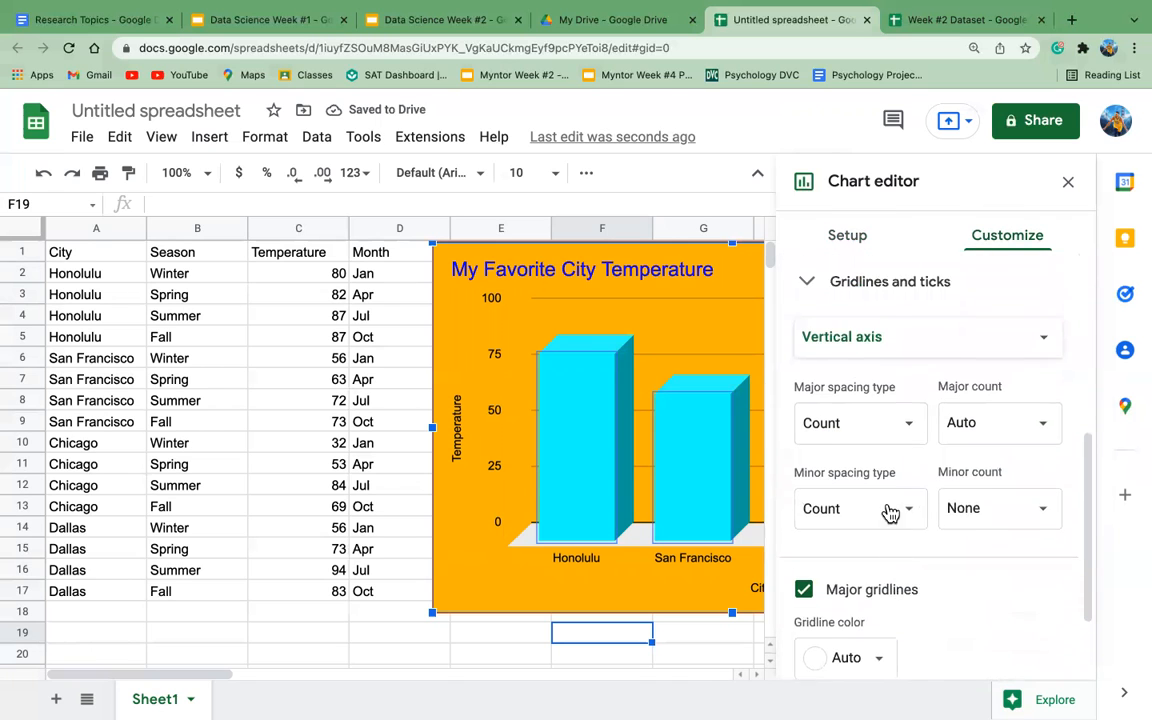
scroll(890, 513, up, 1)
scroll(890, 513, down, 2)
scroll(890, 513, up, 2)
scroll(850, 450, up, 1)
click(836, 421)
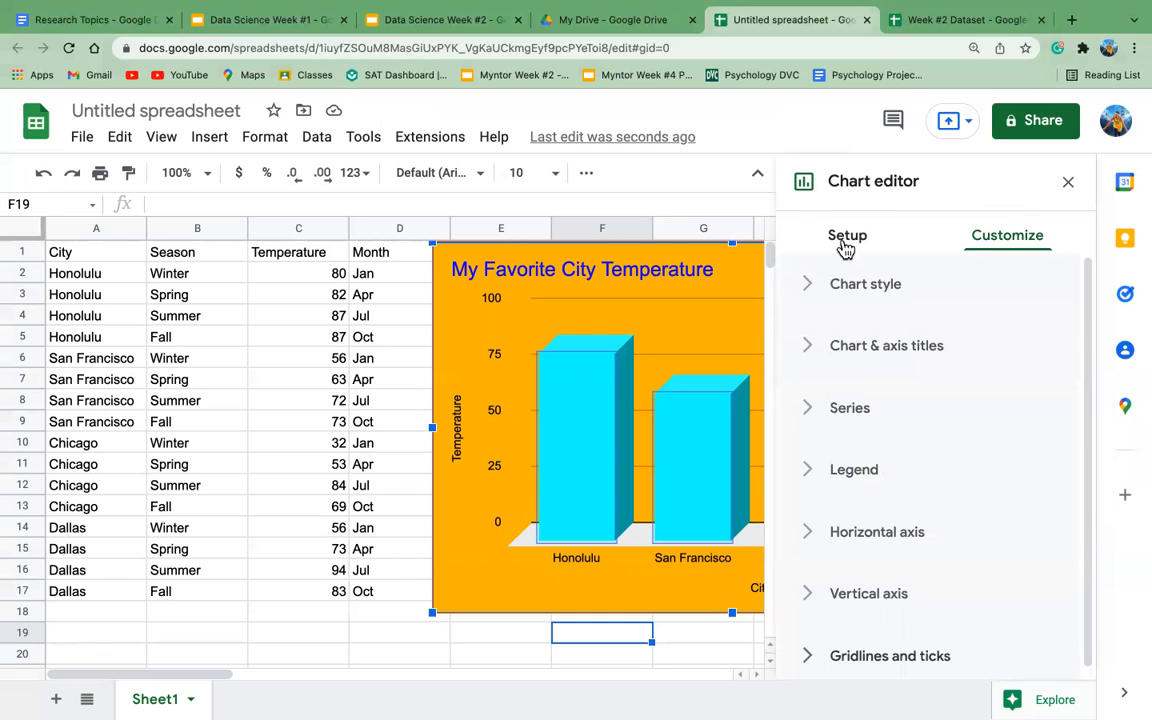
Close the chart editor and review the finished column chart beside the temperature data.
click(845, 245)
click(1070, 181)
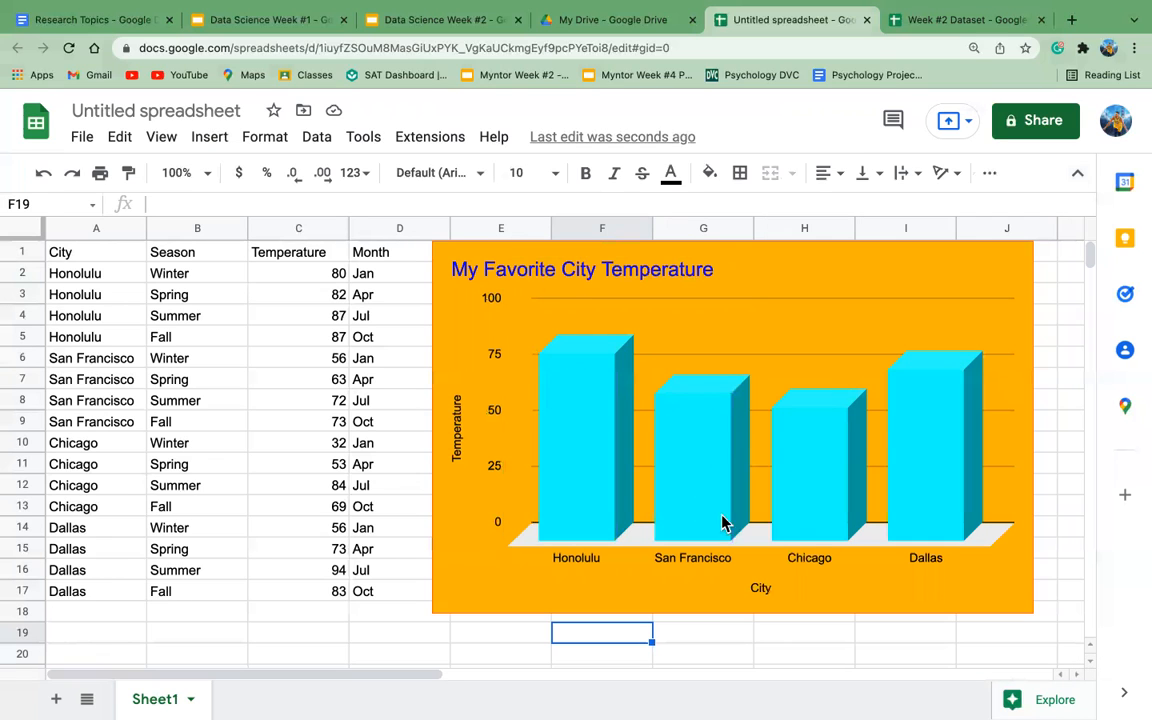
click(716, 643)
scroll(715, 643, down, 2)
scroll(712, 641, up, 2)
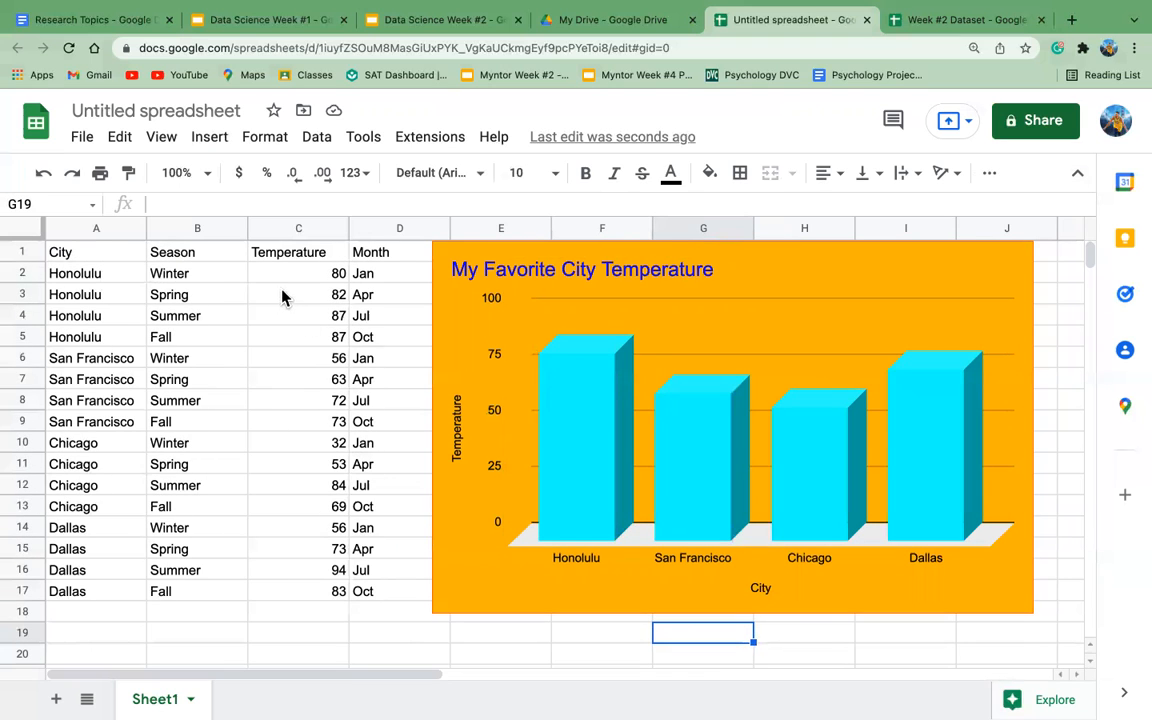
drag(280, 282, 302, 410)
click(415, 441)
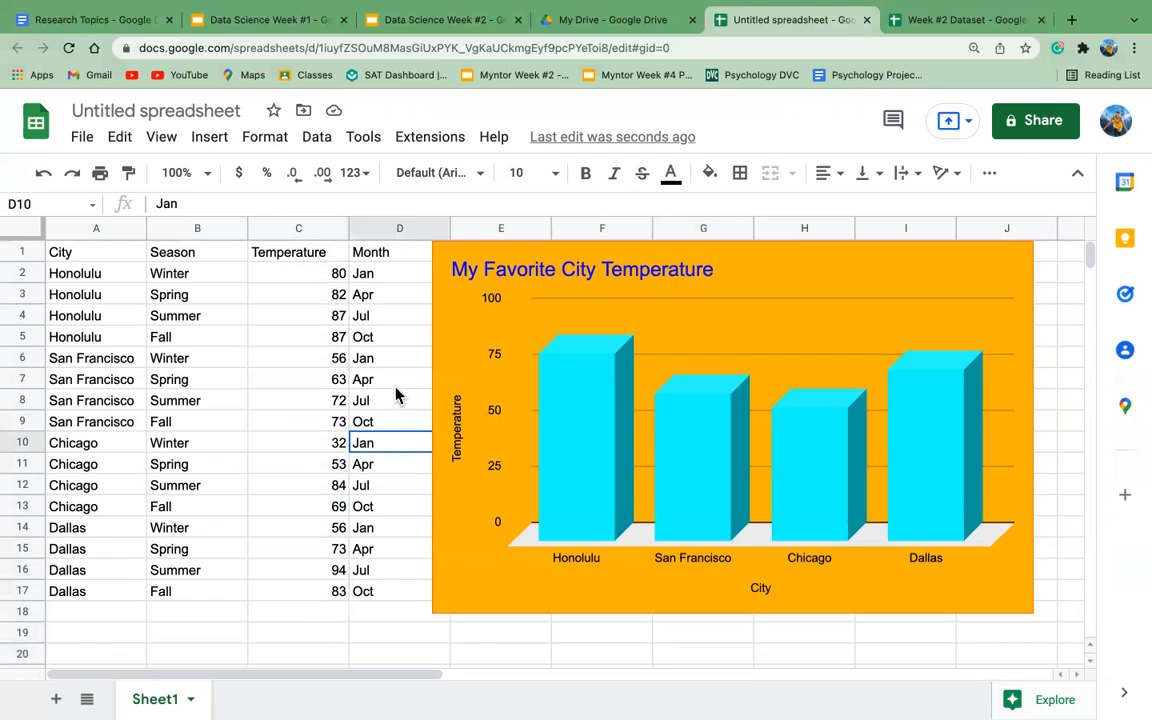